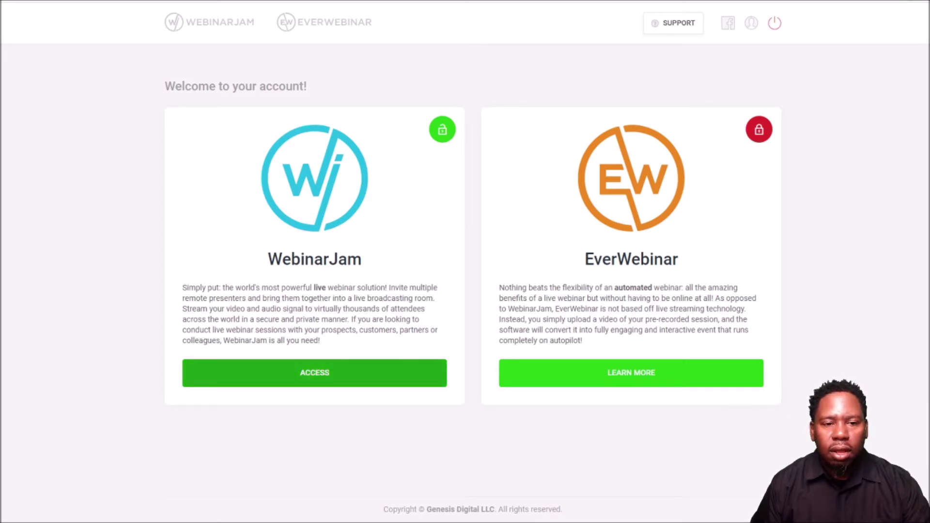
- Open WebinarJam from its card on the account welcome page
click(321, 378)
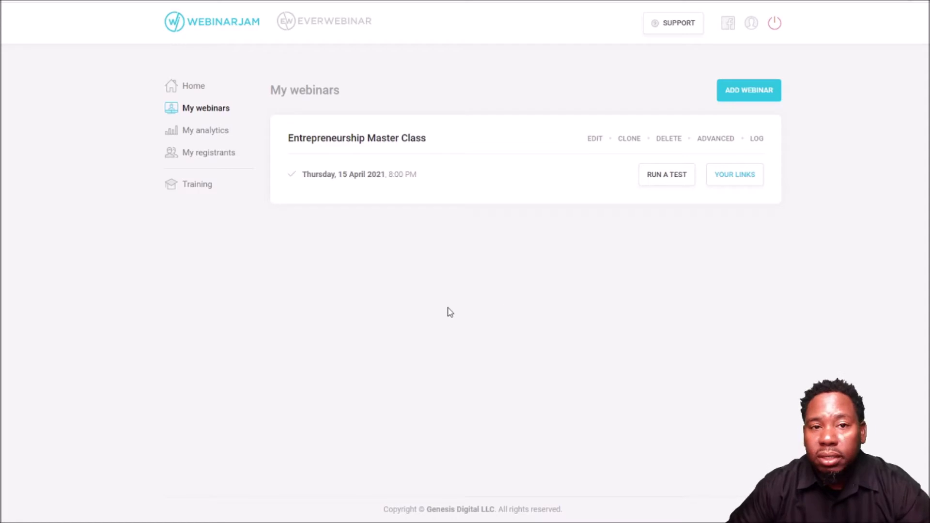
- Add a new webinar from the My webinars page
click(751, 91)
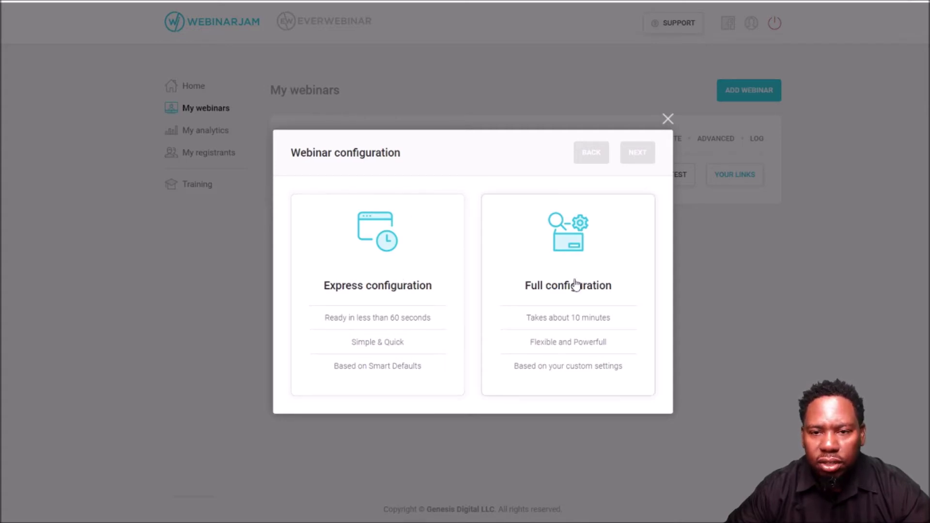
- Choose Express configuration and Schedule for later for the new webinar
click(391, 281)
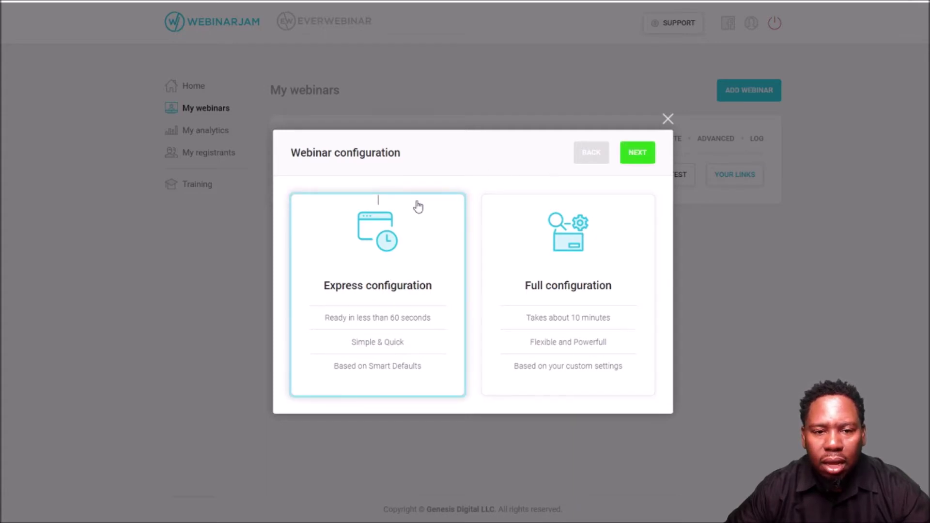
click(625, 147)
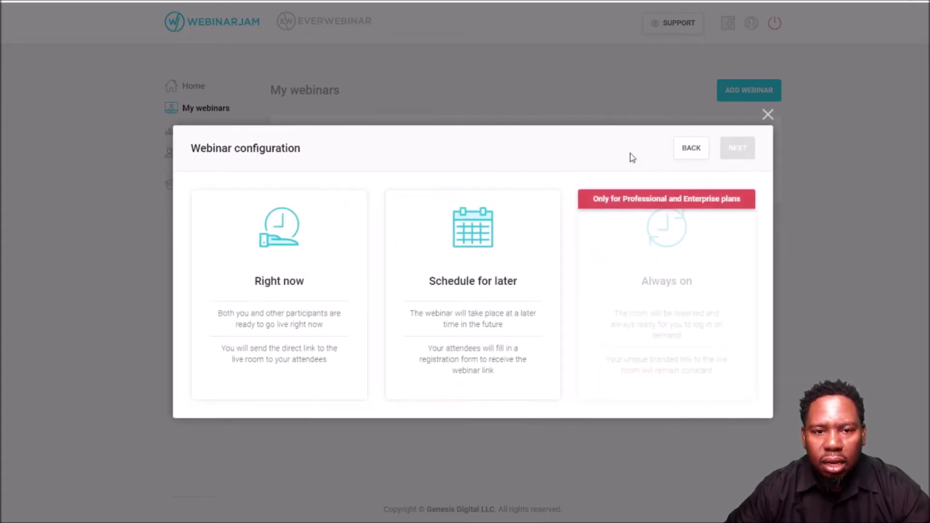
click(473, 291)
click(734, 150)
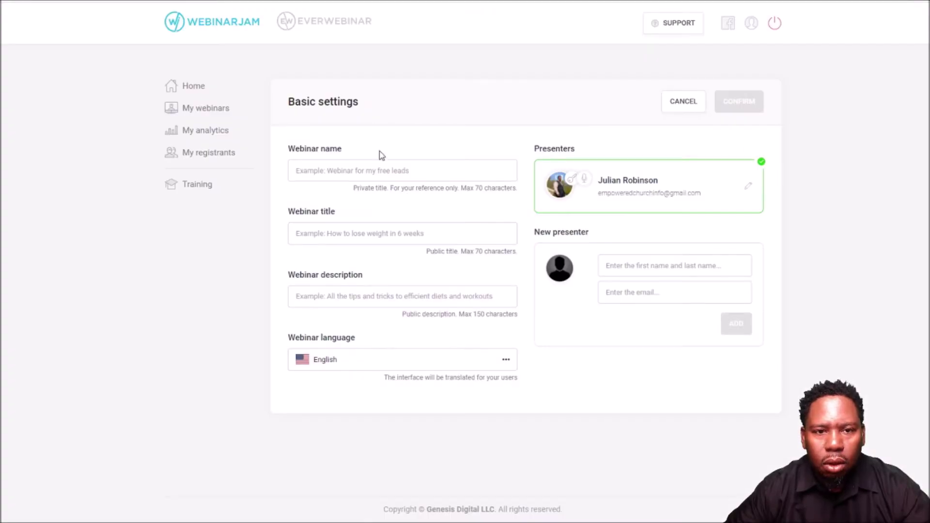
- Enter 'Test Webinar' as the webinar name, title and description, then confirm
click(378, 164)
text(Test)
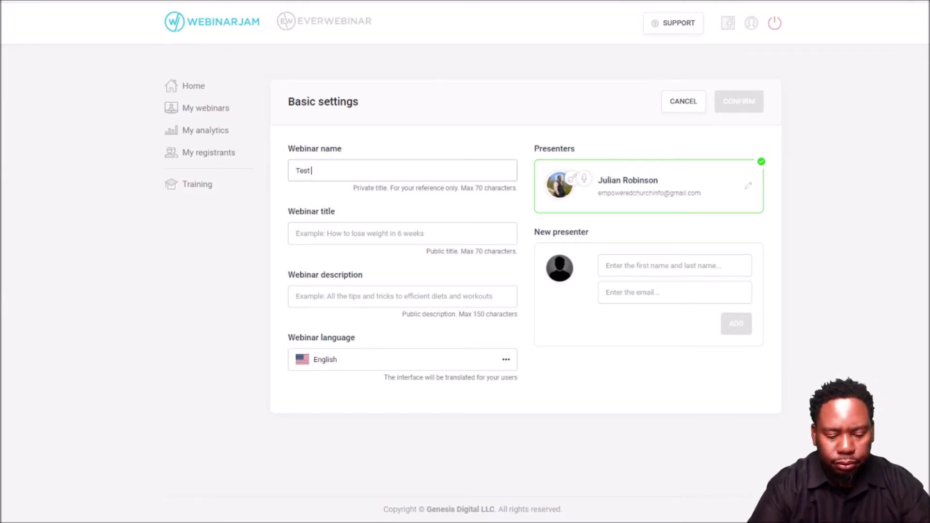
text( Web)
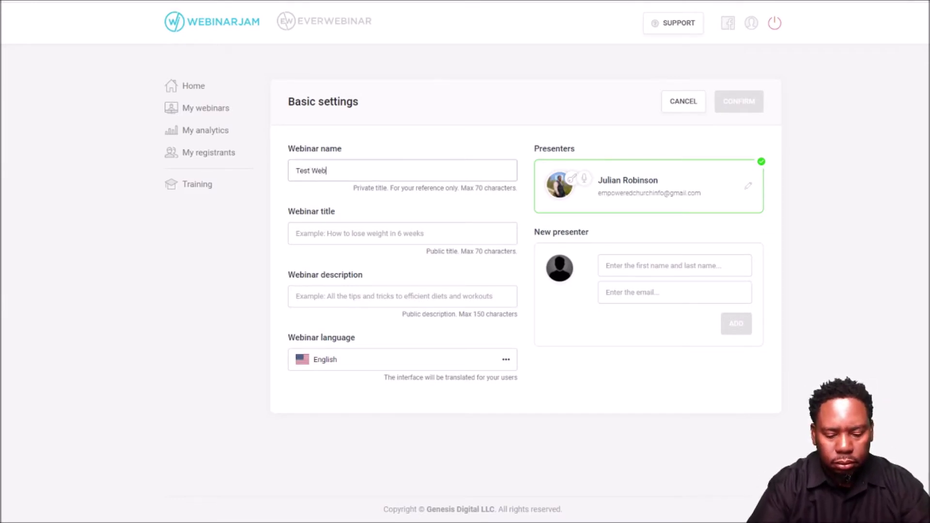
text(inar)
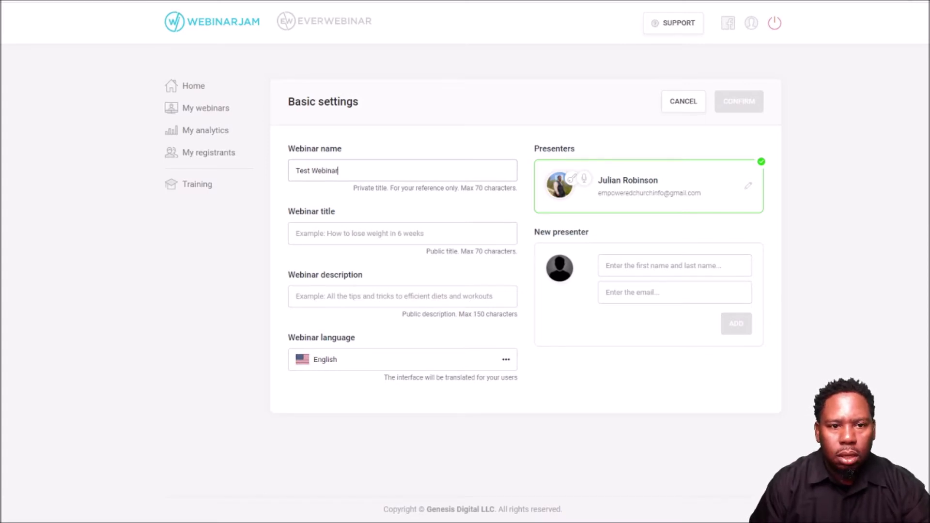
drag(363, 166, 289, 167)
key(ctrl+c)
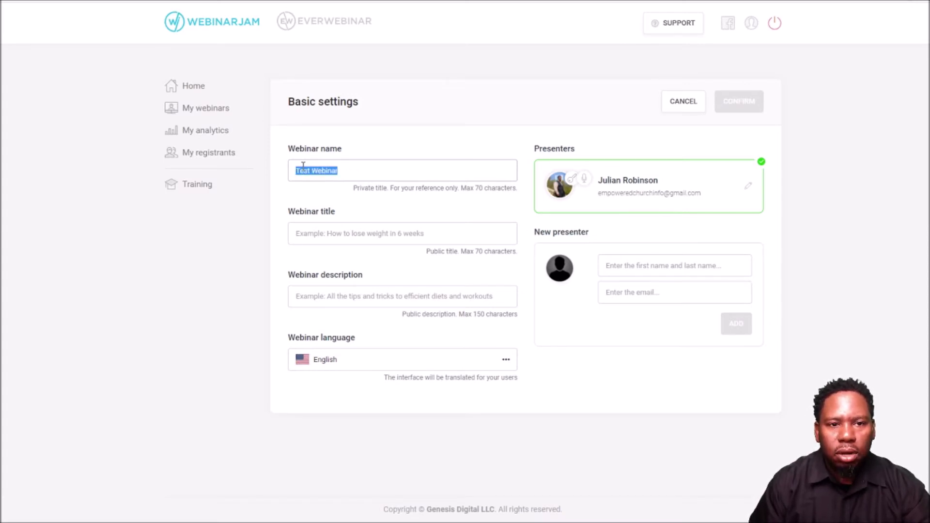
click(317, 233)
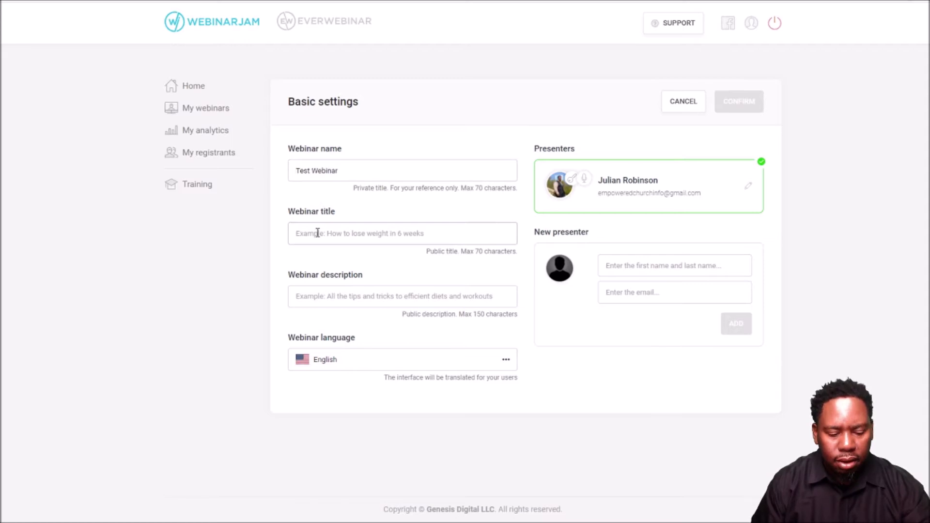
key(ctrl+v)
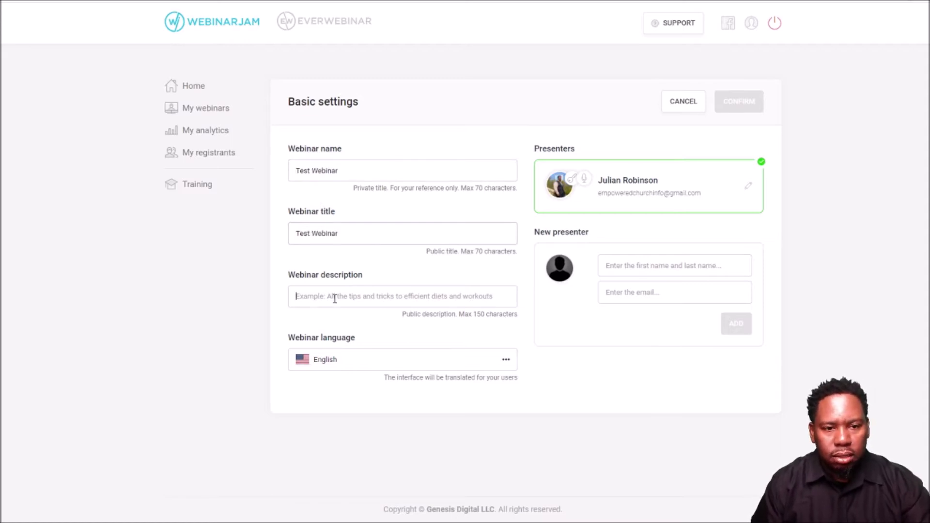
click(334, 299)
key(ctrl+v)
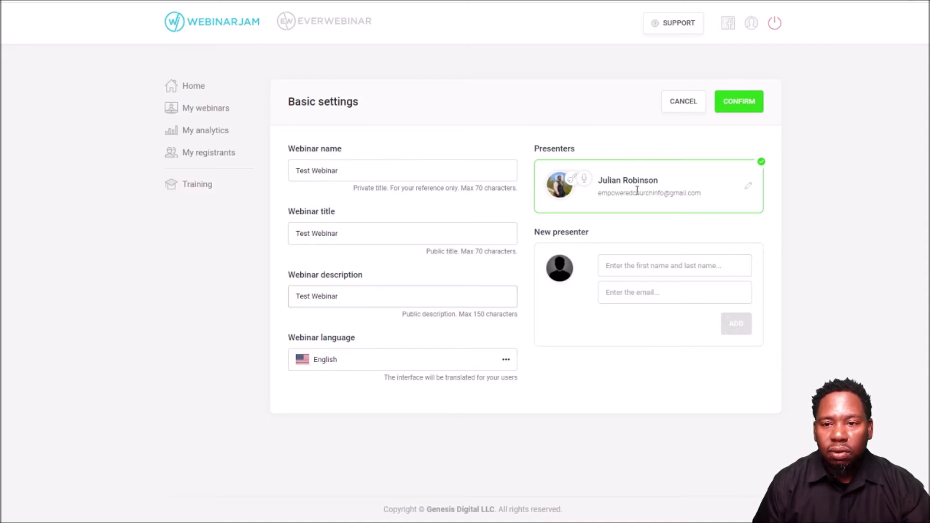
click(746, 107)
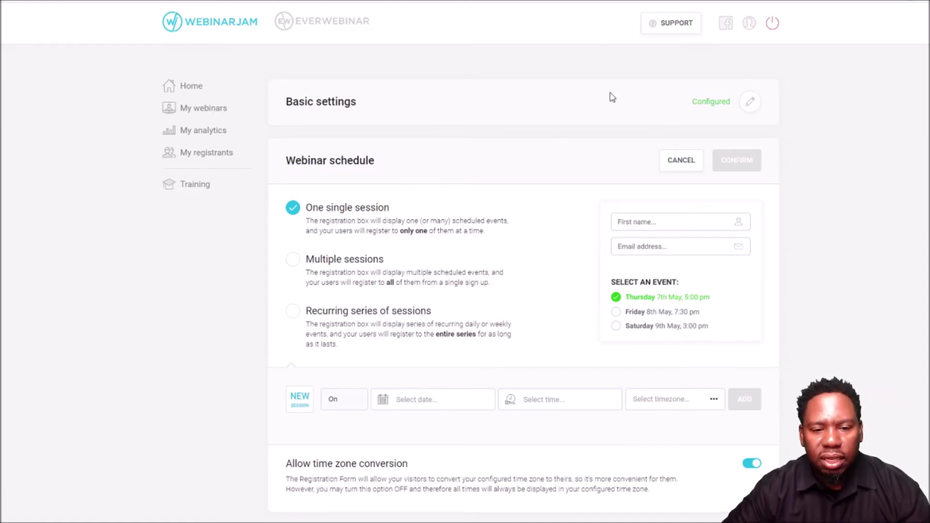
- Set the session date to 2021-04-25 and the time to 05:00 PM
click(428, 403)
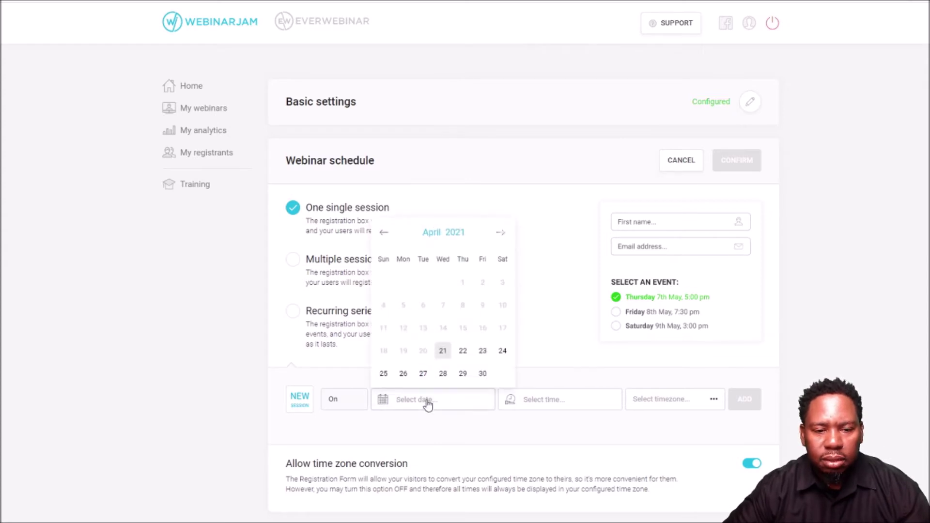
click(464, 353)
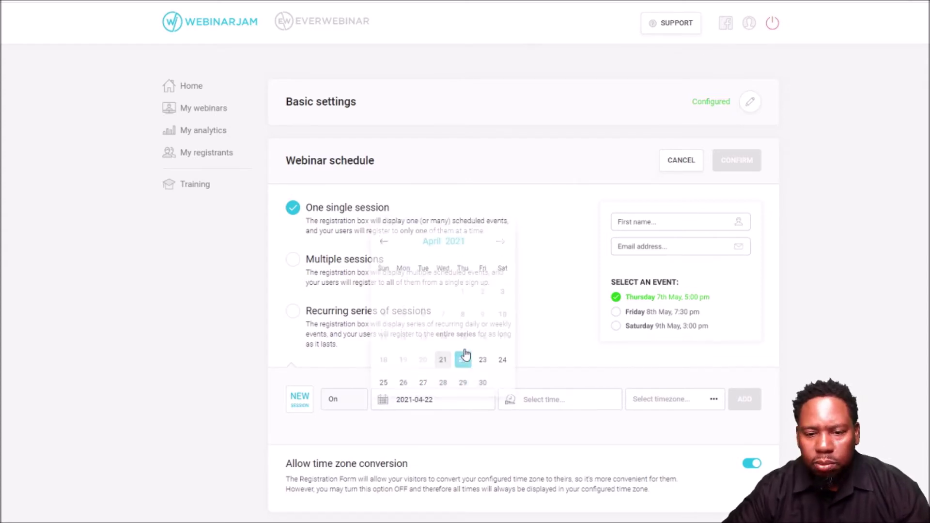
click(450, 403)
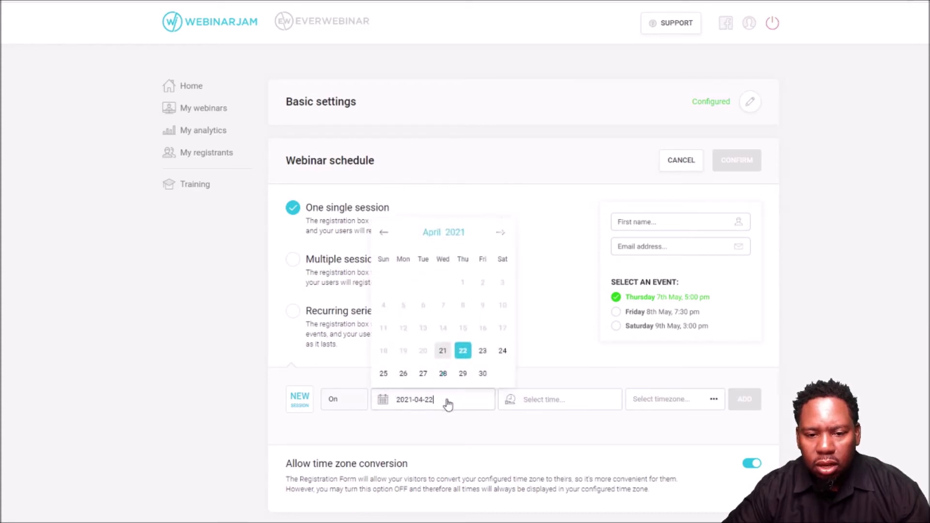
click(383, 374)
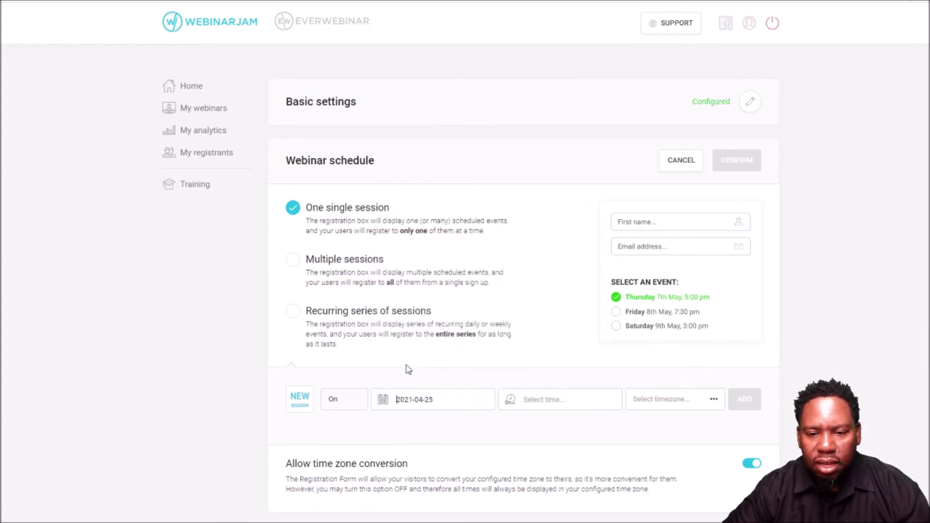
click(566, 405)
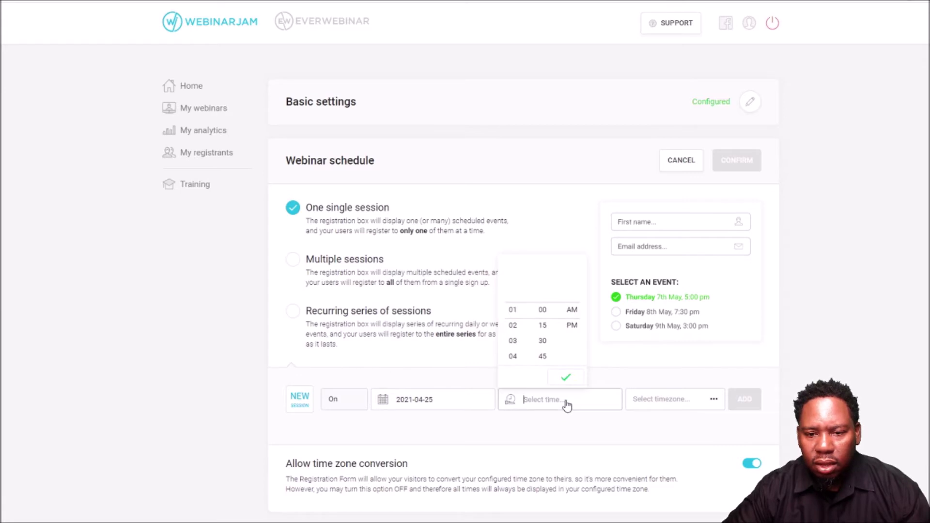
click(513, 357)
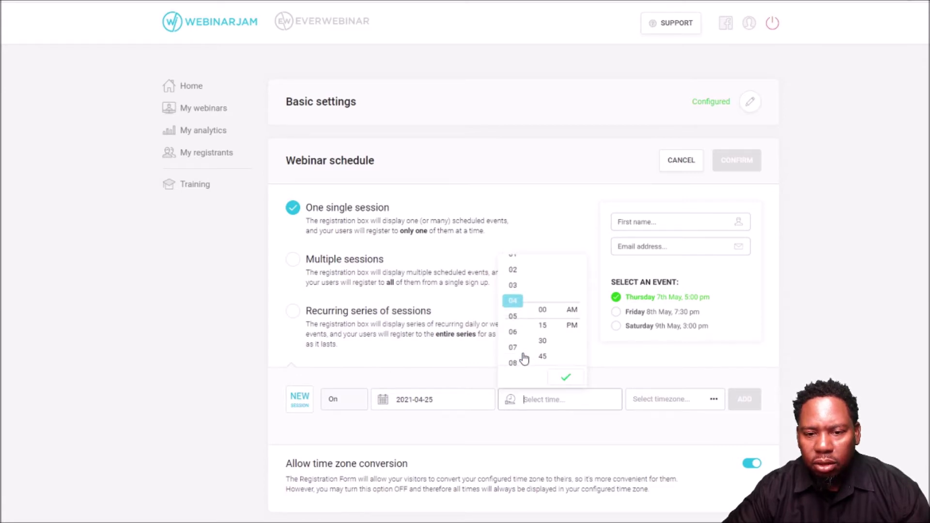
click(513, 328)
click(572, 325)
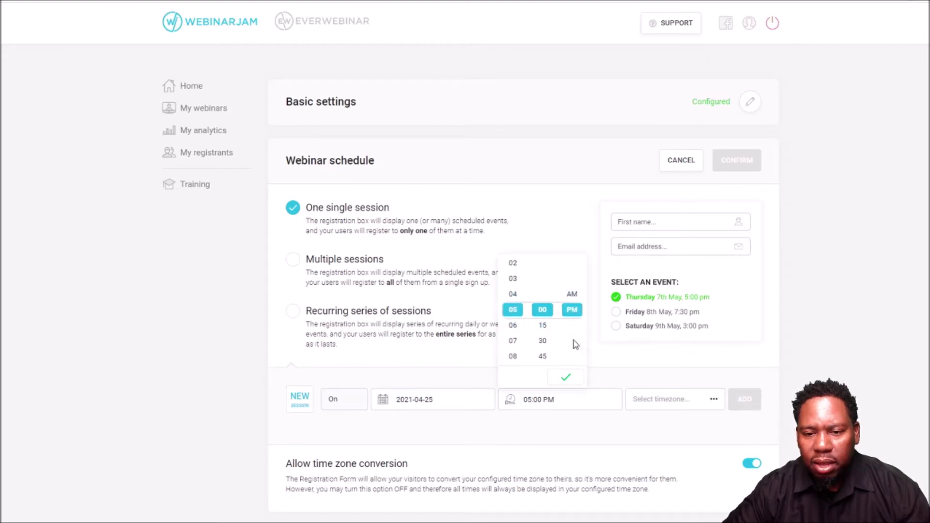
click(569, 378)
- Choose Central Time, add the session, and save the schedule
click(656, 401)
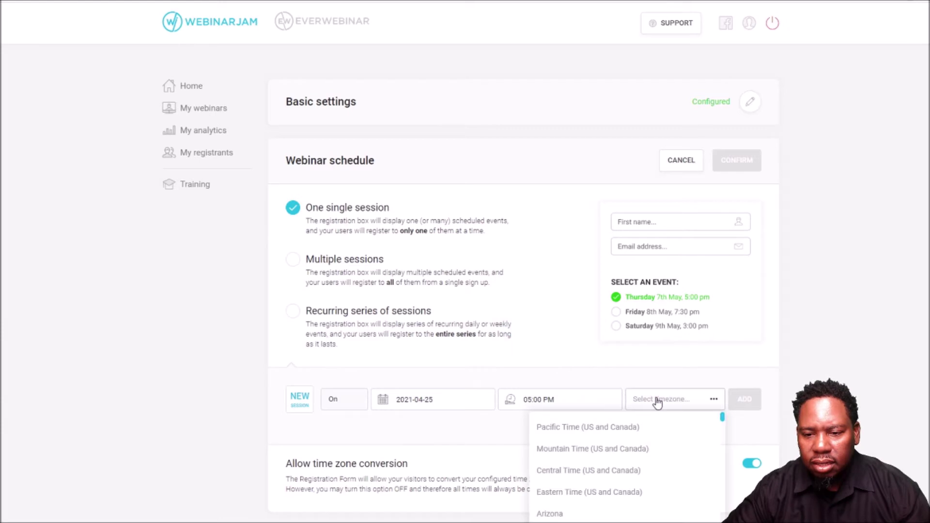
click(614, 471)
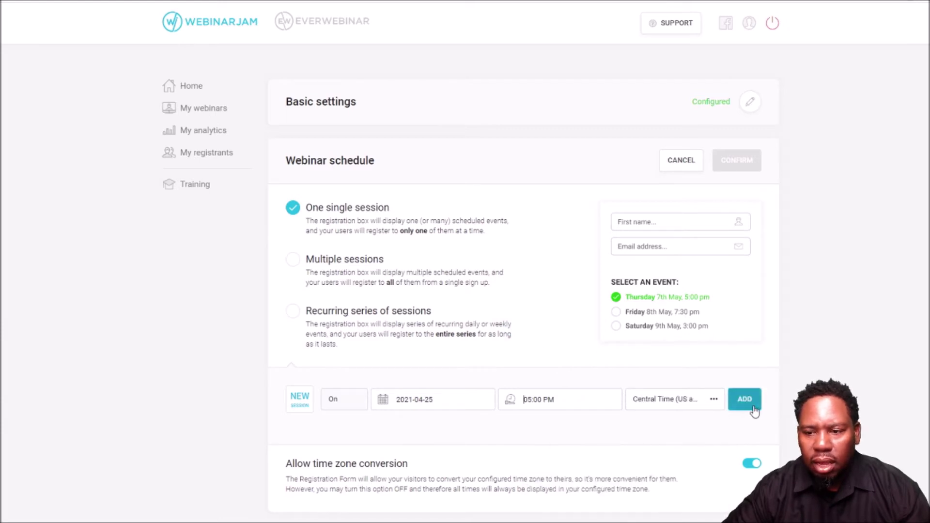
click(745, 400)
click(741, 162)
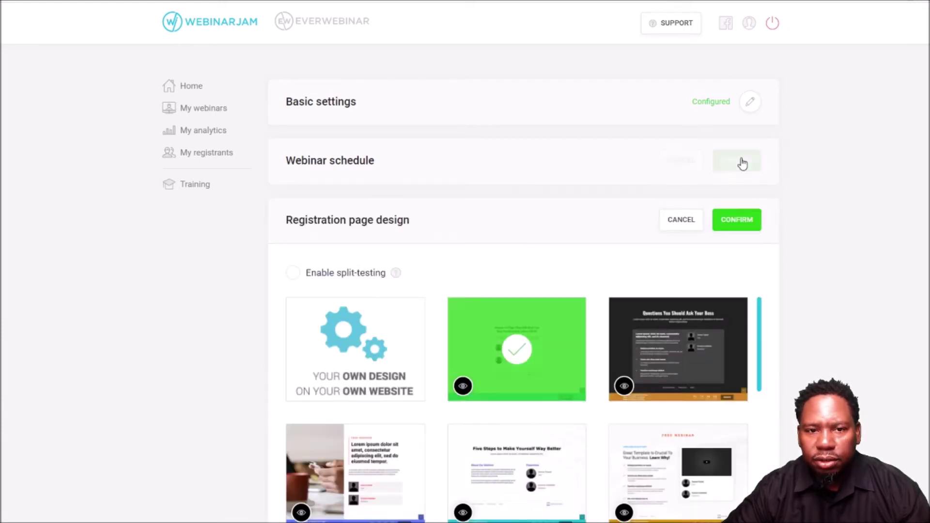
- Preview the green registration page template, then confirm it as the page design
scroll(616, 266, down, 3)
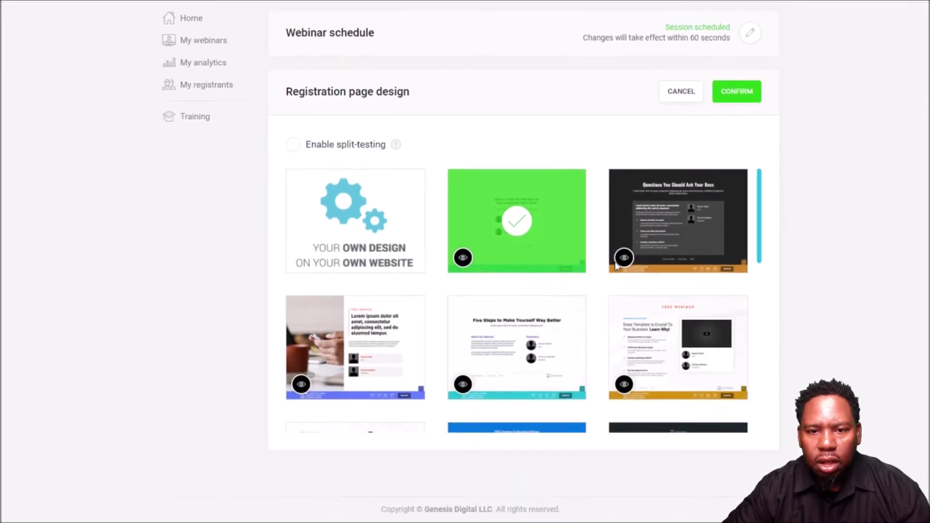
click(463, 258)
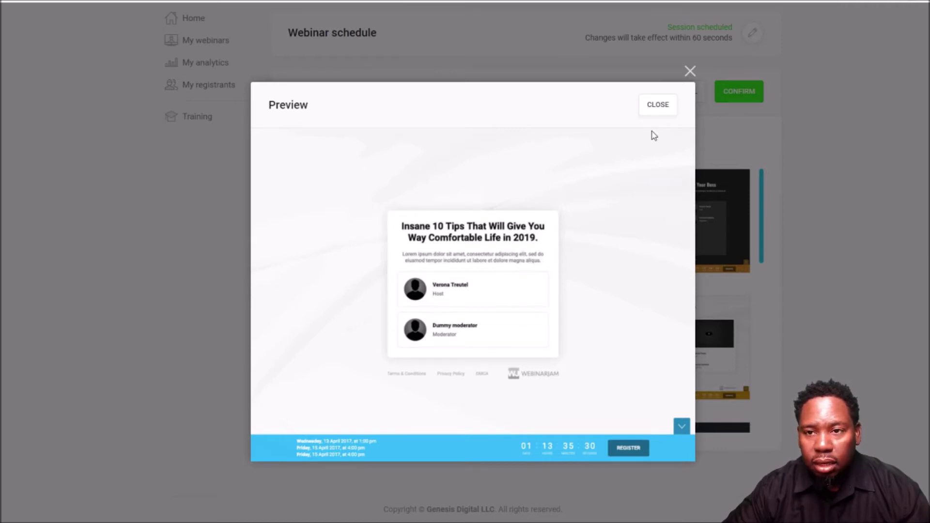
click(658, 107)
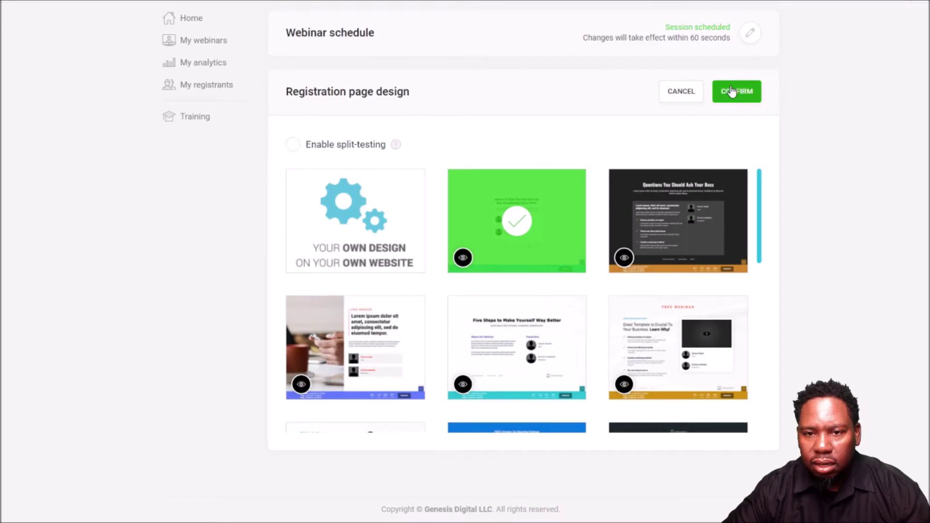
click(730, 91)
scroll(607, 248, down, 3)
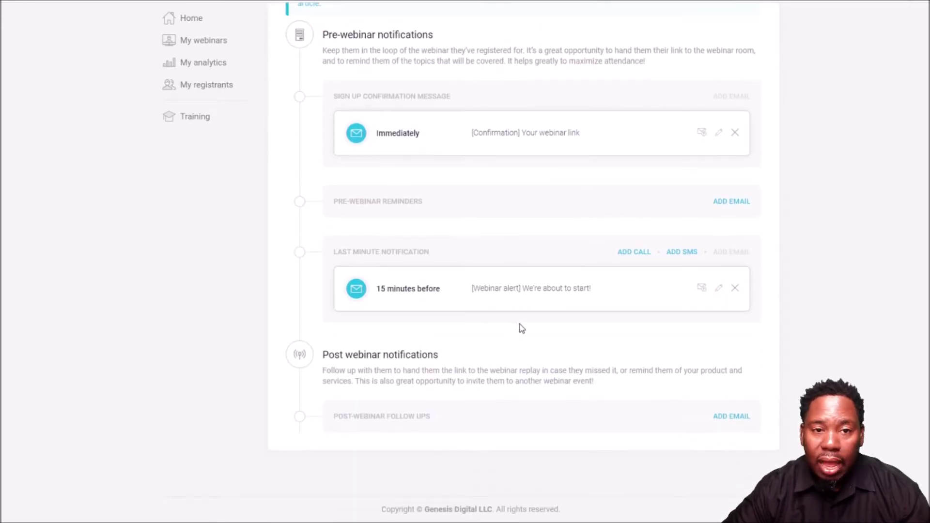
- Confirm the default reminders: 2 emails and 0 phone notifications
scroll(518, 328, up, 2)
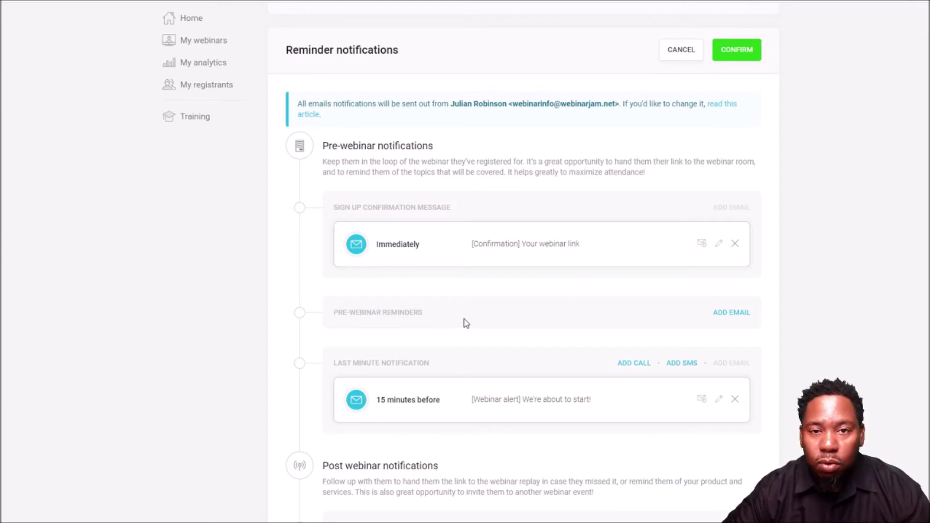
click(736, 52)
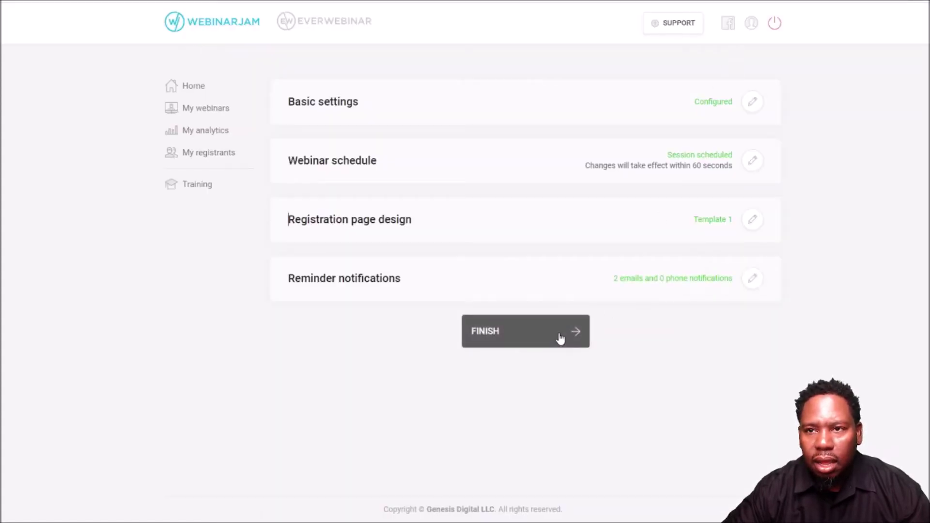
- Finish Test Webinar and start adding another webinar from the dashboard
click(560, 338)
click(545, 232)
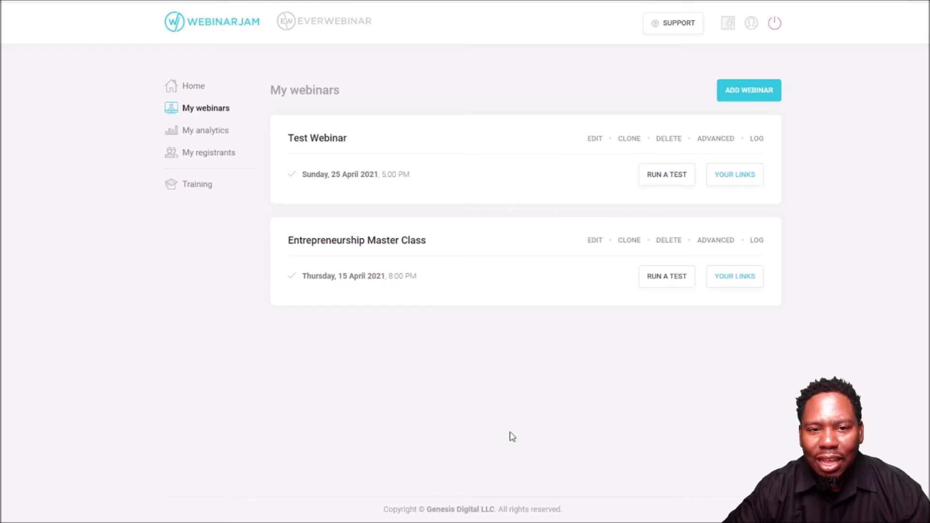
click(749, 90)
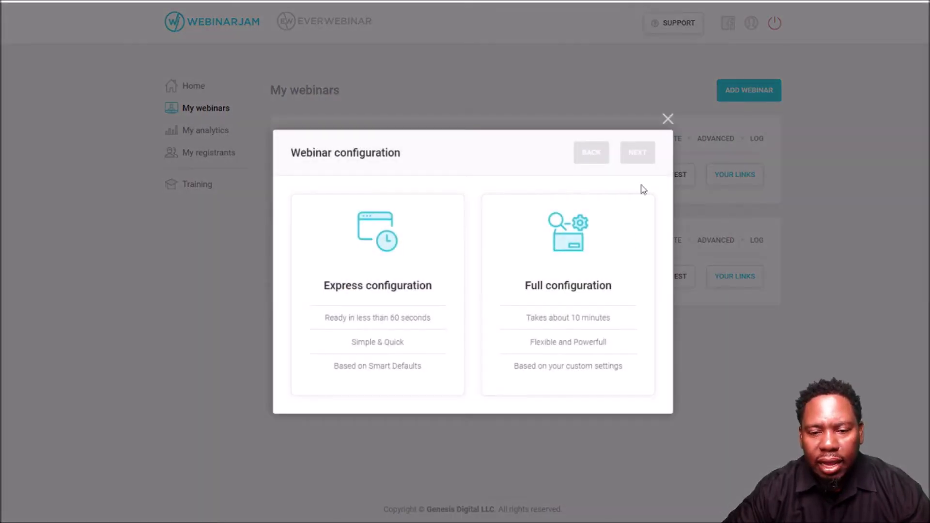
- Choose Full configuration and Schedule for later for the new webinar
click(585, 287)
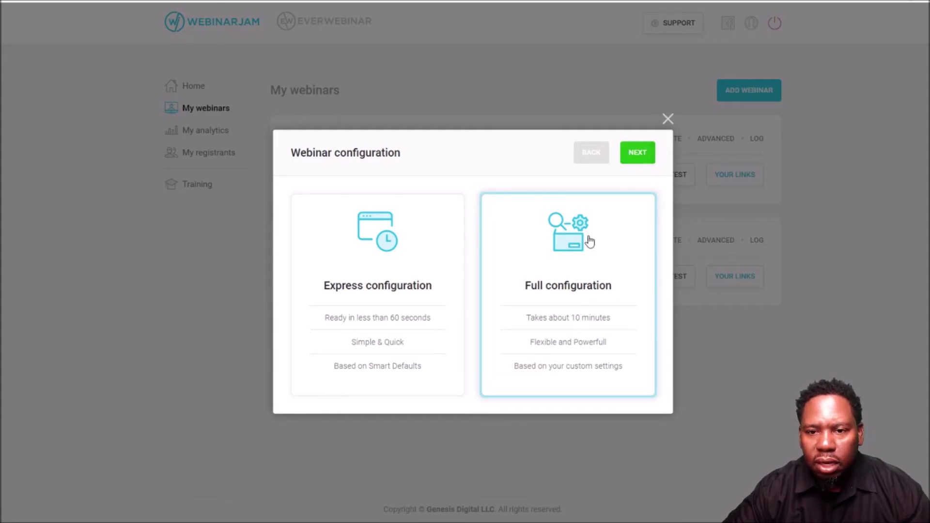
click(635, 160)
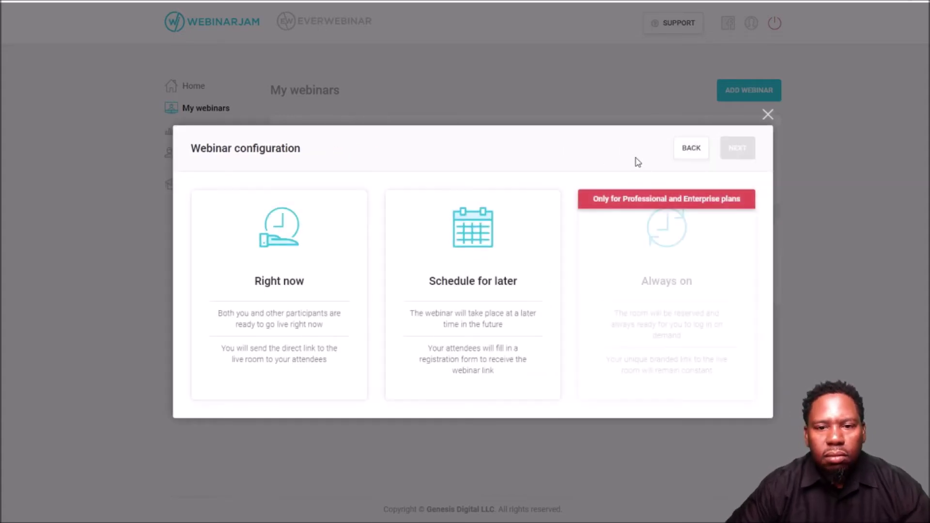
click(477, 265)
click(751, 151)
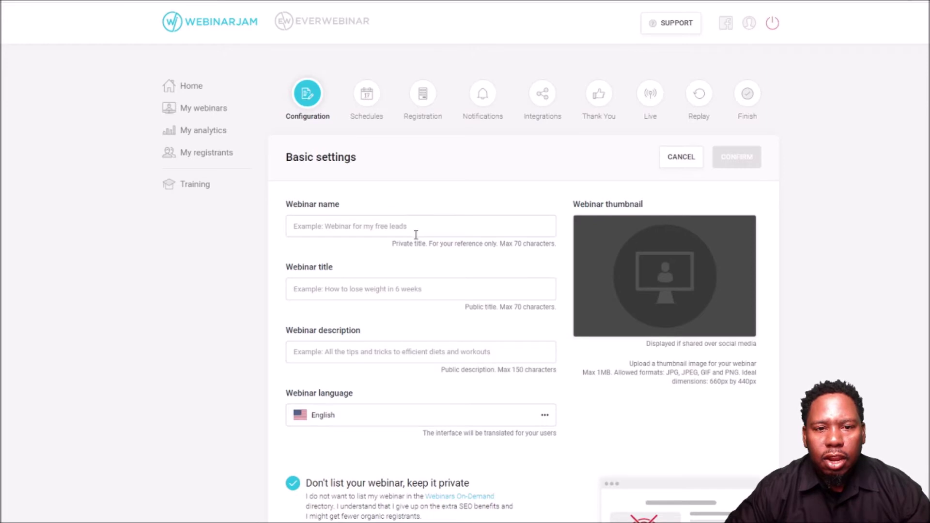
- Enter 'Test Webinar Config Long Way' as the webinar name, title and description
scroll(415, 228, down, 1)
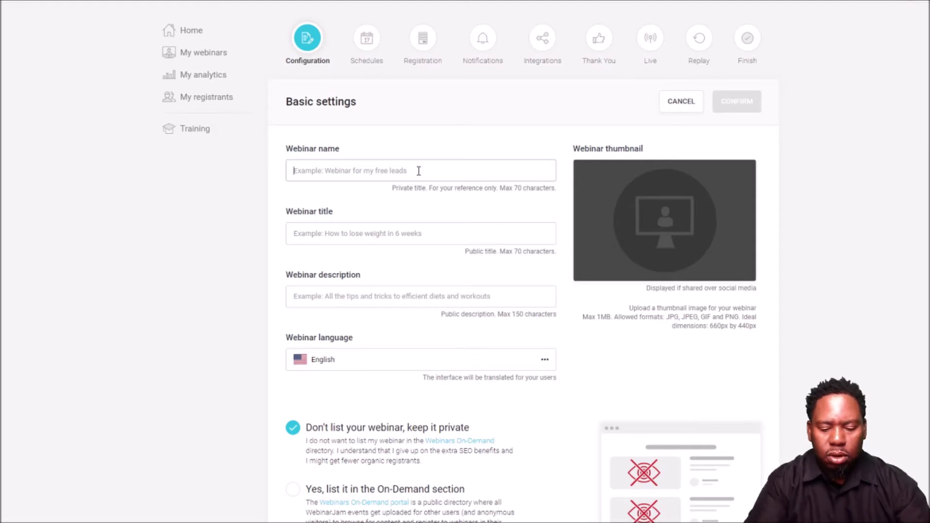
text(T)
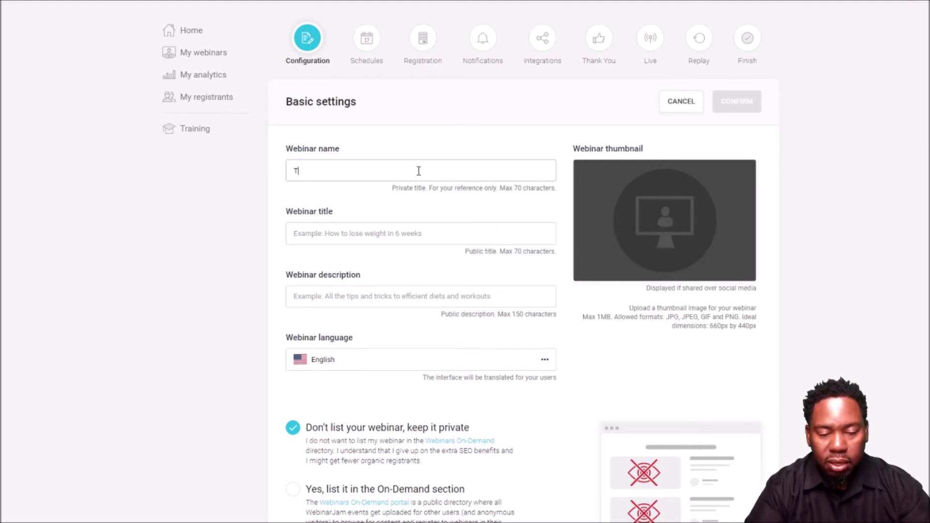
text(est W)
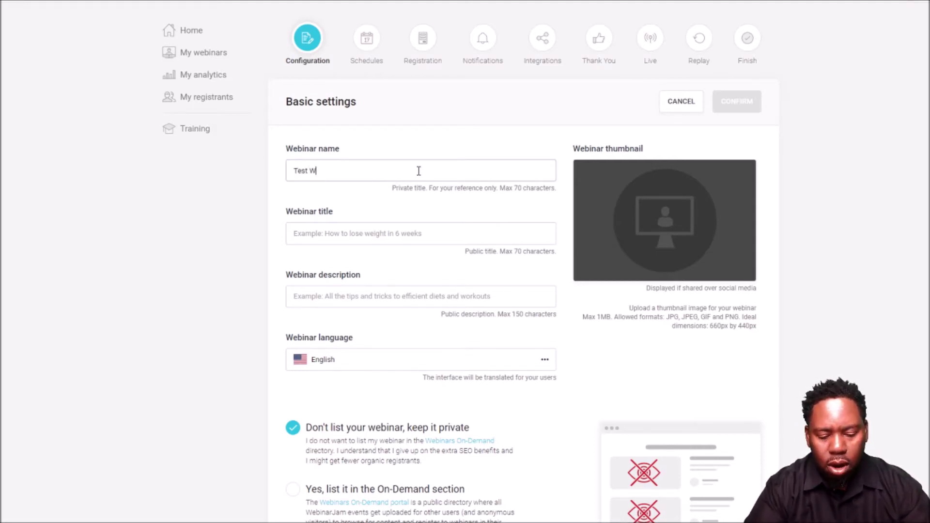
text(ebinar )
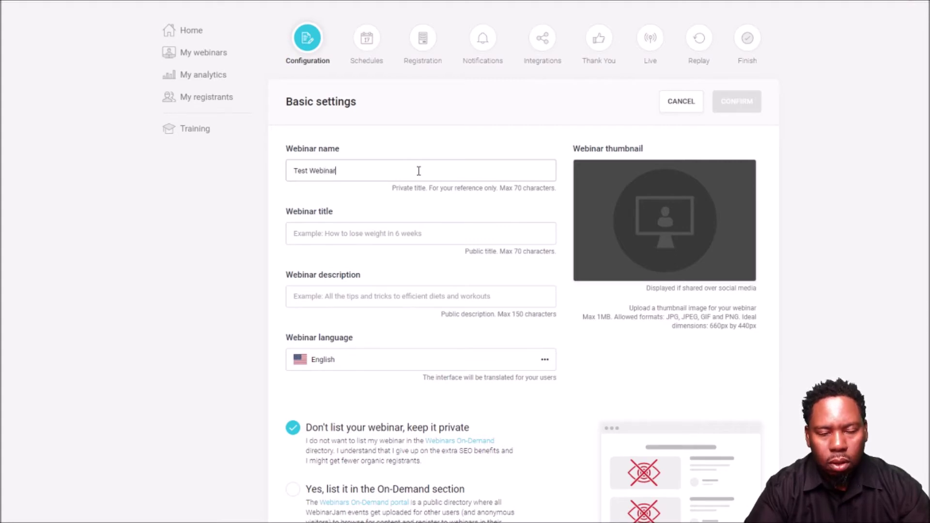
text(Config)
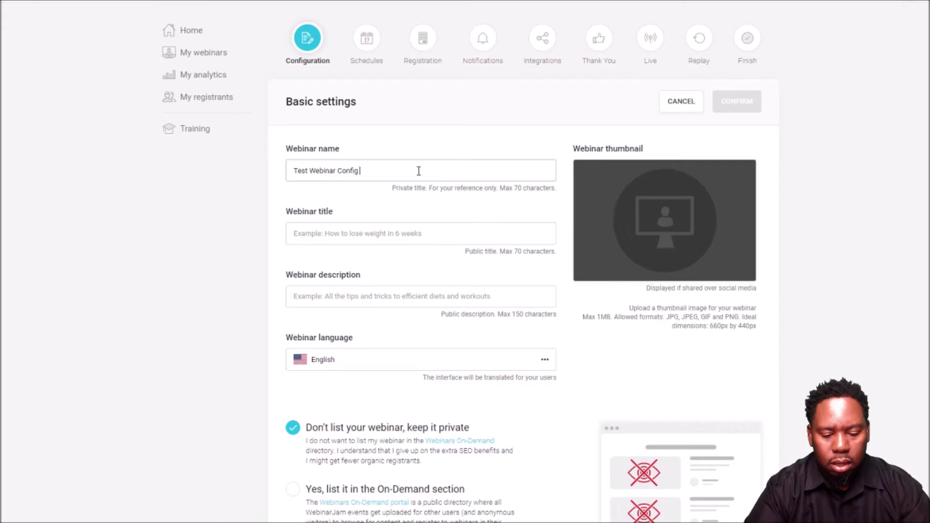
text( Lon)
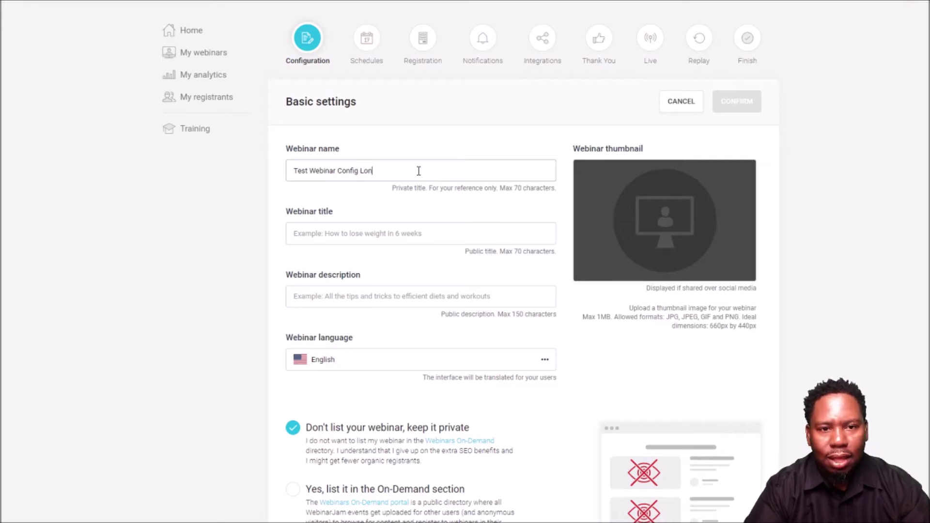
text(g Way)
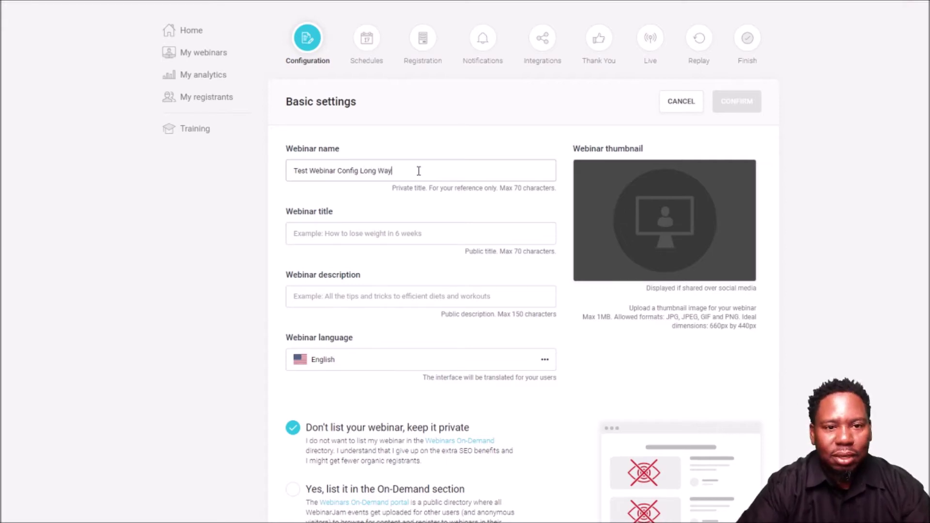
drag(393, 170, 293, 172)
key(ctrl+c)
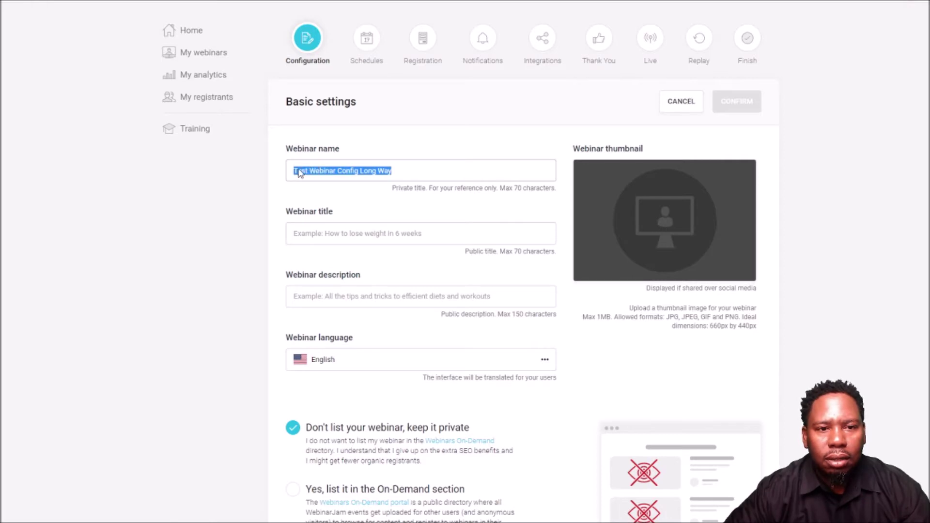
click(339, 231)
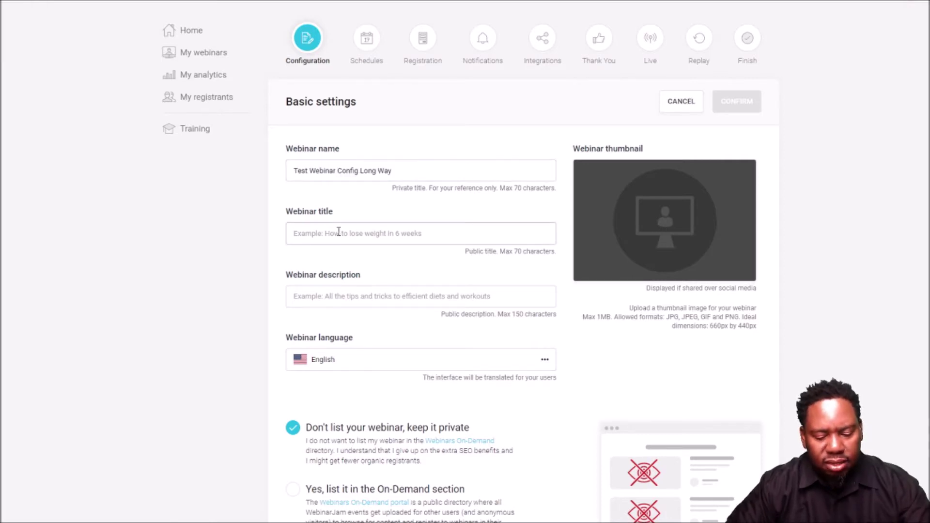
key(ctrl+v)
click(327, 301)
key(ctrl+v)
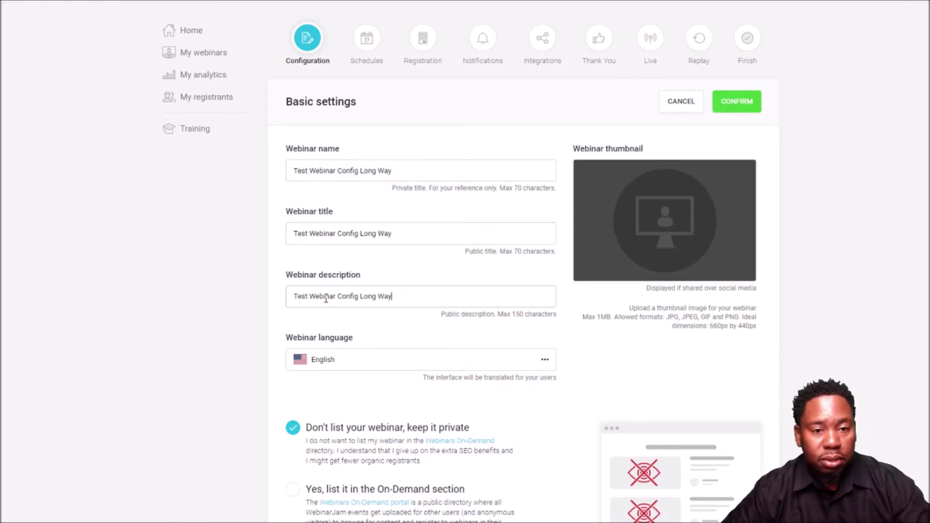
- Review the thumbnail, privacy, presenters and streaming sections, keeping the webinar private and unlisted
scroll(371, 371, down, 1)
scroll(372, 371, down, 1)
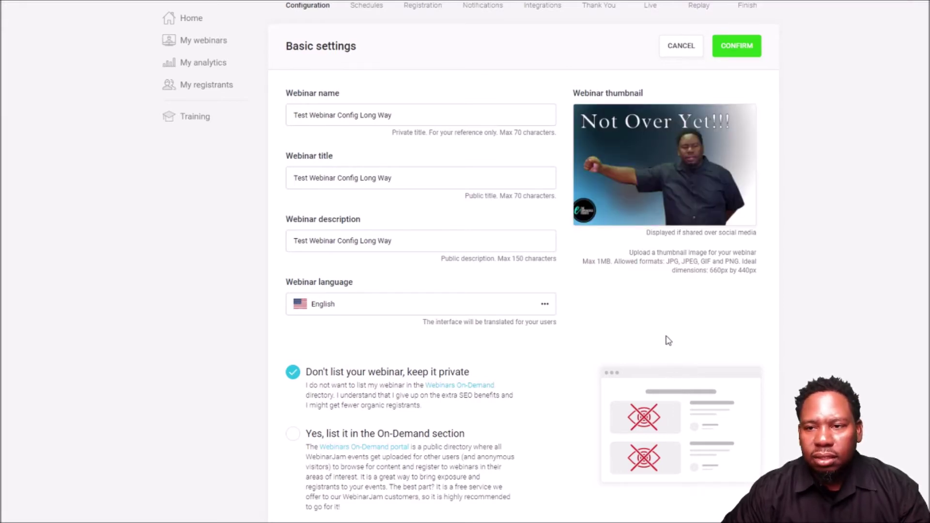
scroll(677, 328, down, 1)
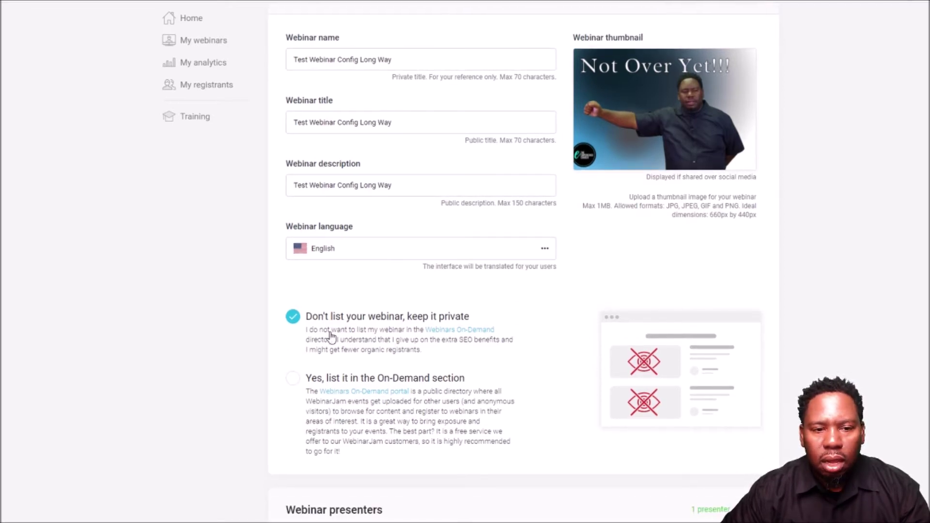
scroll(335, 327, down, 1)
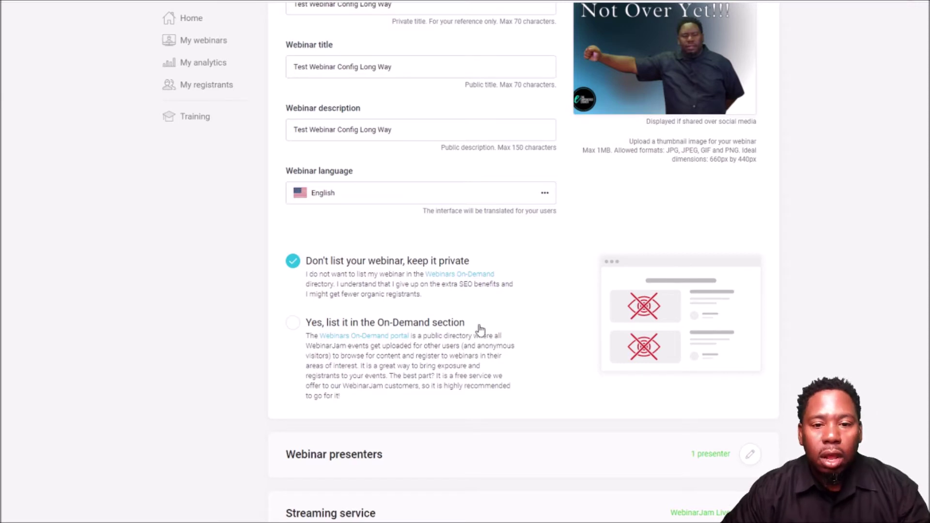
scroll(479, 342, down, 1)
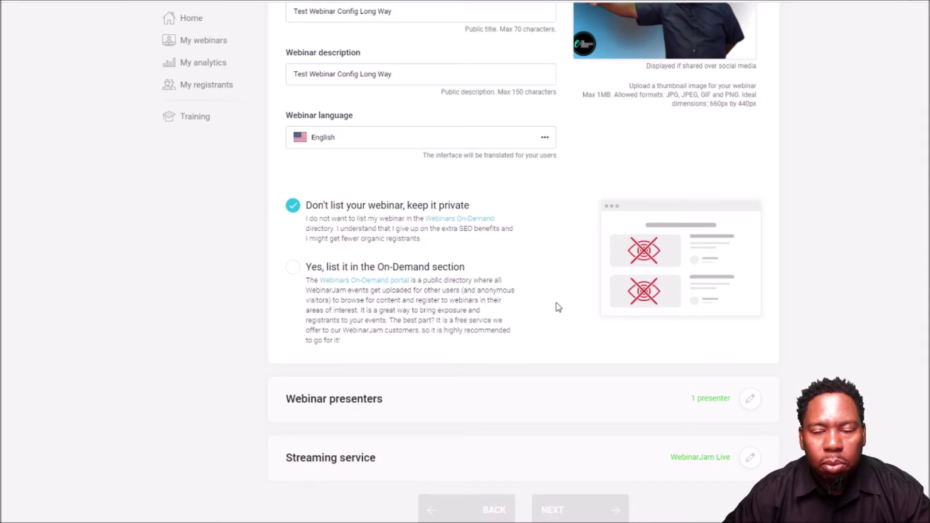
scroll(559, 307, down, 1)
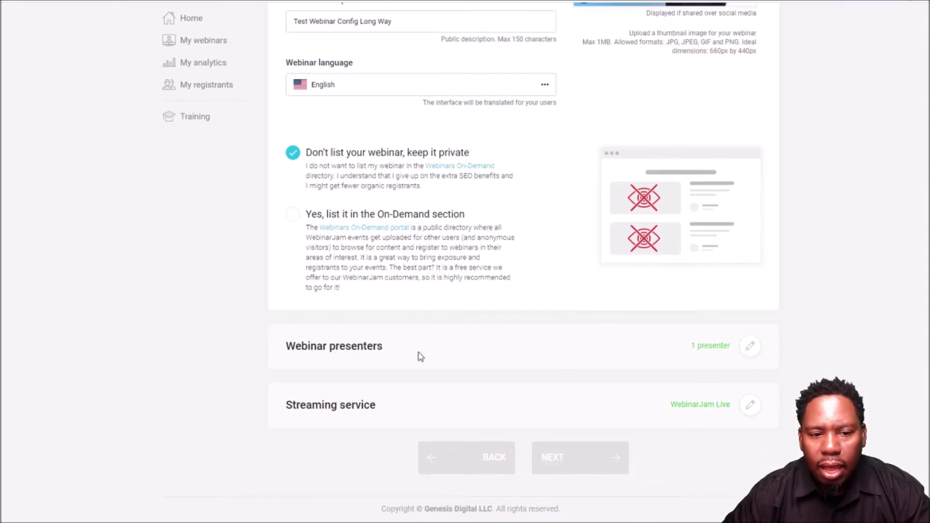
click(749, 348)
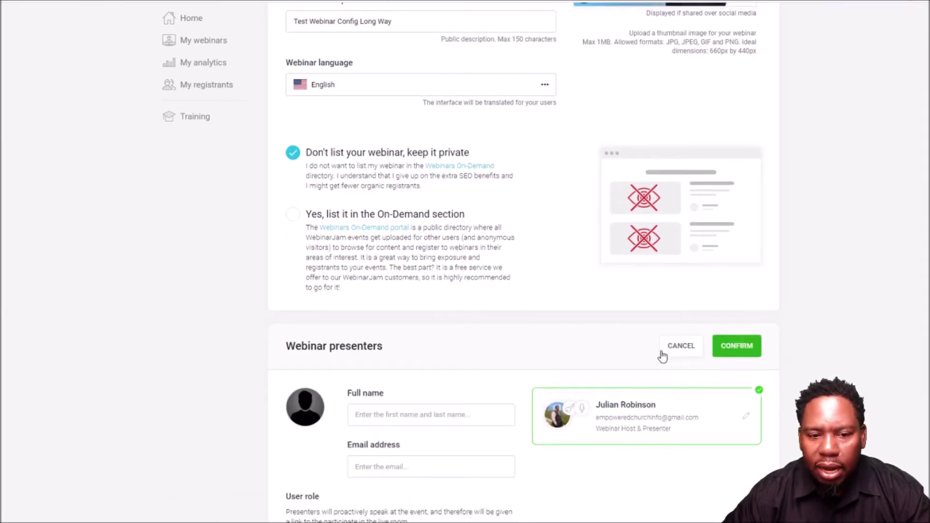
scroll(564, 360, down, 2)
scroll(565, 360, down, 2)
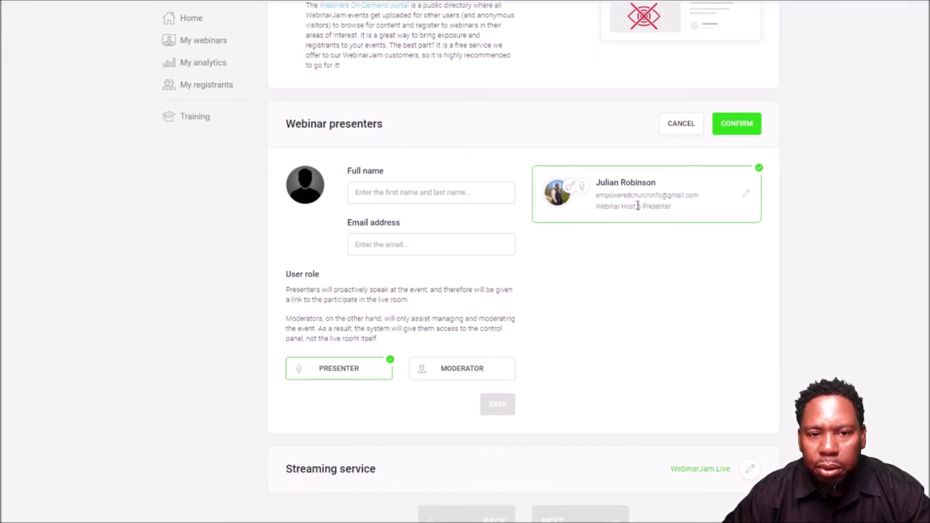
click(427, 192)
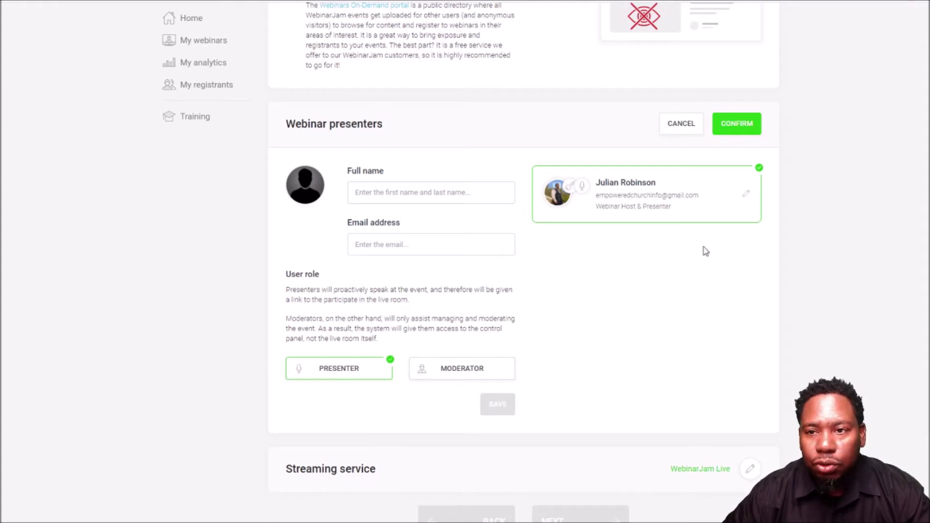
click(737, 127)
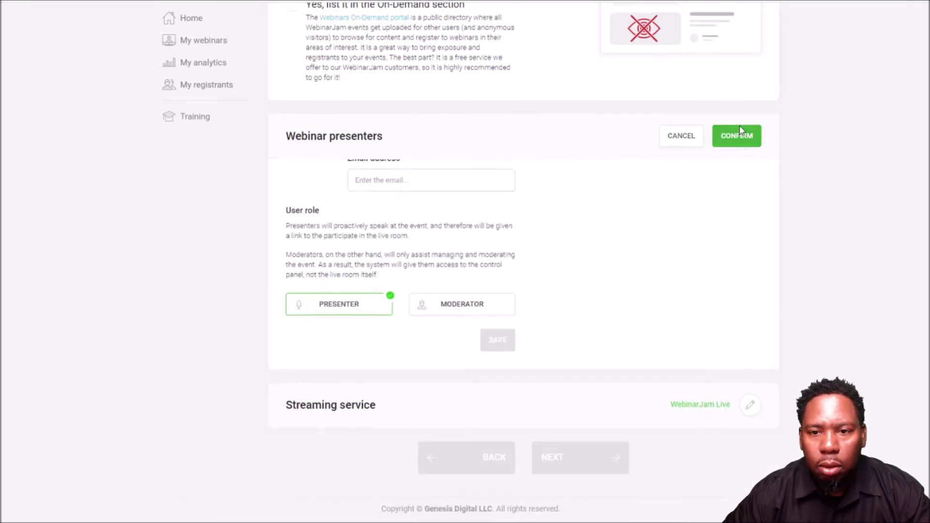
- Keep WebinarJam Live as the streaming service and confirm the basic settings
click(750, 407)
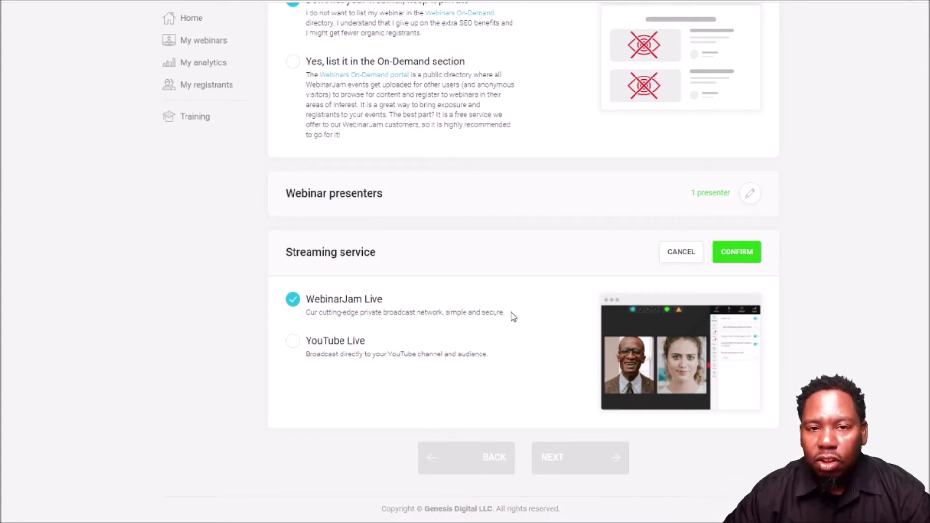
click(744, 254)
scroll(745, 254, up, 10)
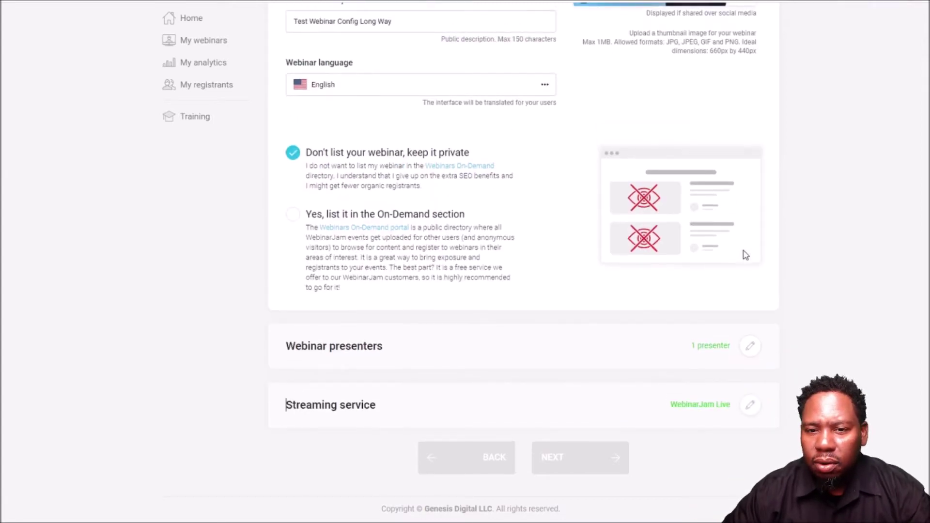
click(725, 160)
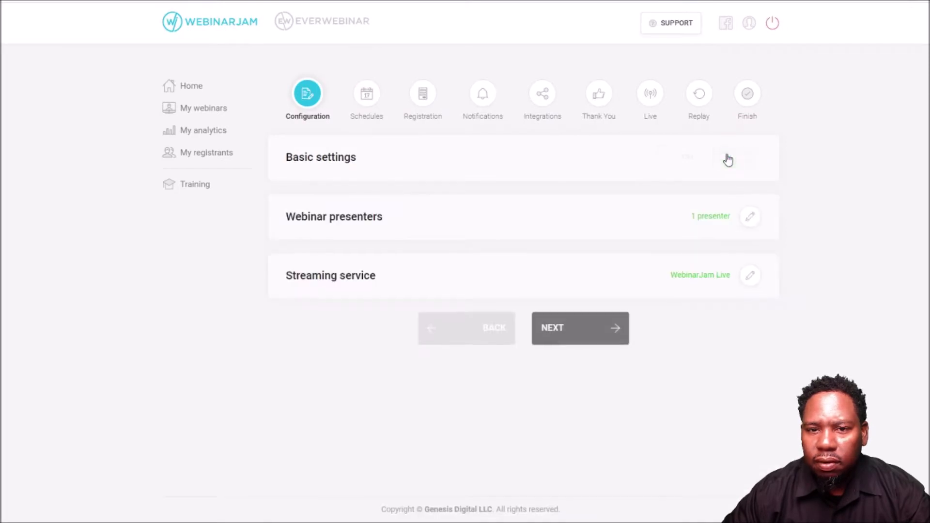
- On the schedule step, set the session date to 2021-04-25 at 04:00 PM
click(589, 329)
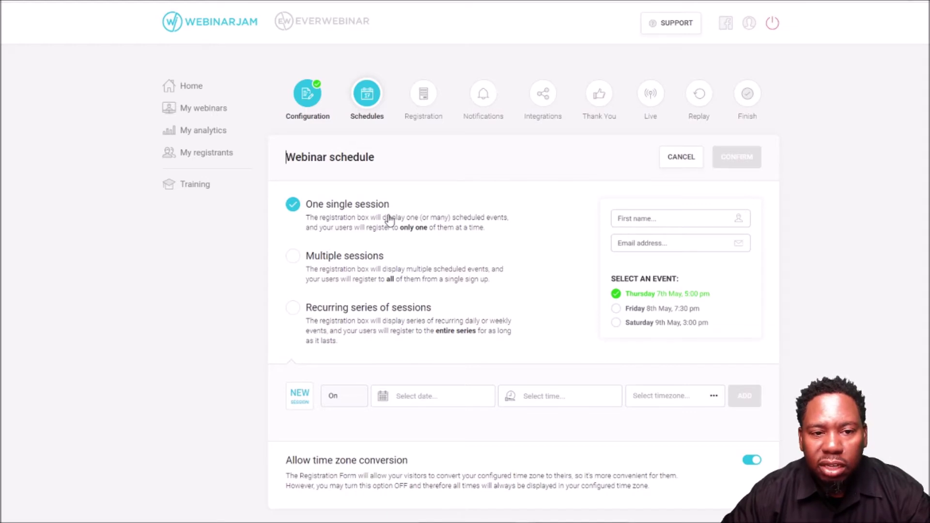
scroll(390, 219, down, 1)
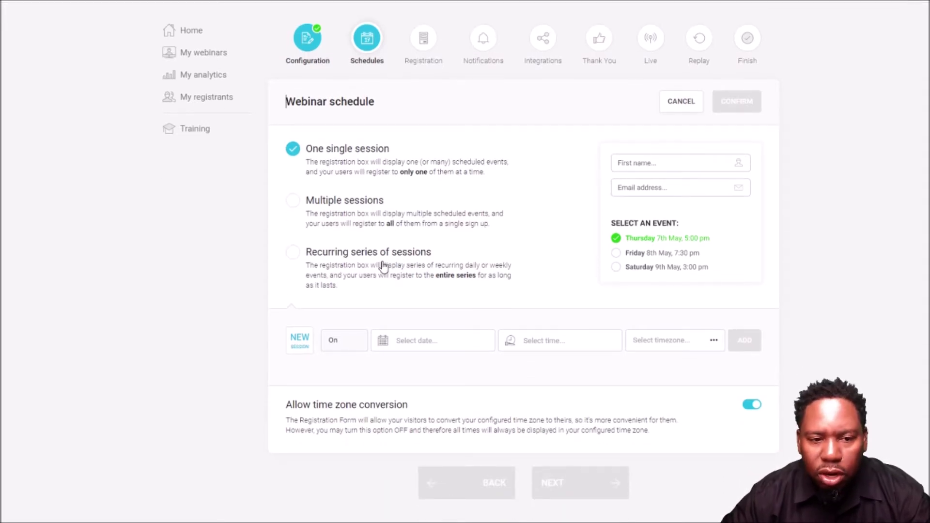
click(429, 345)
click(383, 318)
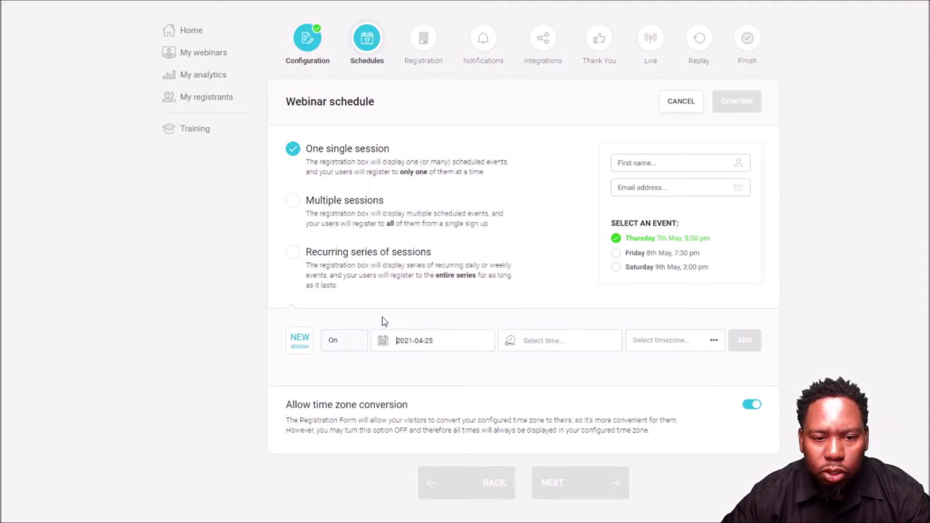
click(566, 344)
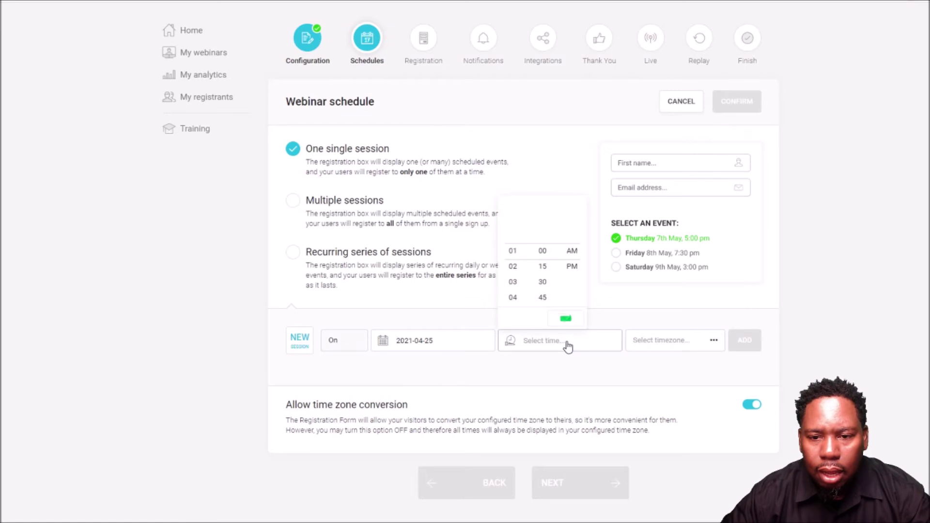
click(513, 298)
click(573, 266)
- Set the time zone to Central Time, add the session, and save the schedule
click(665, 339)
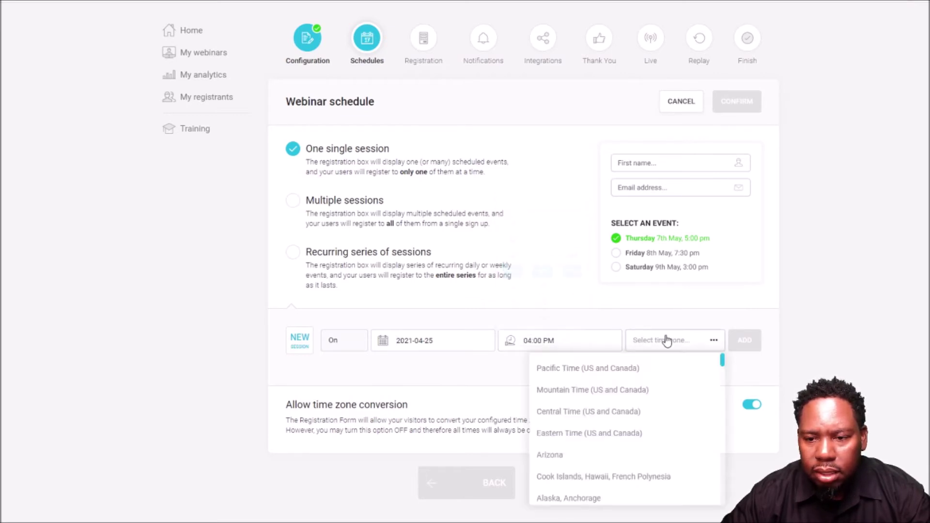
click(625, 411)
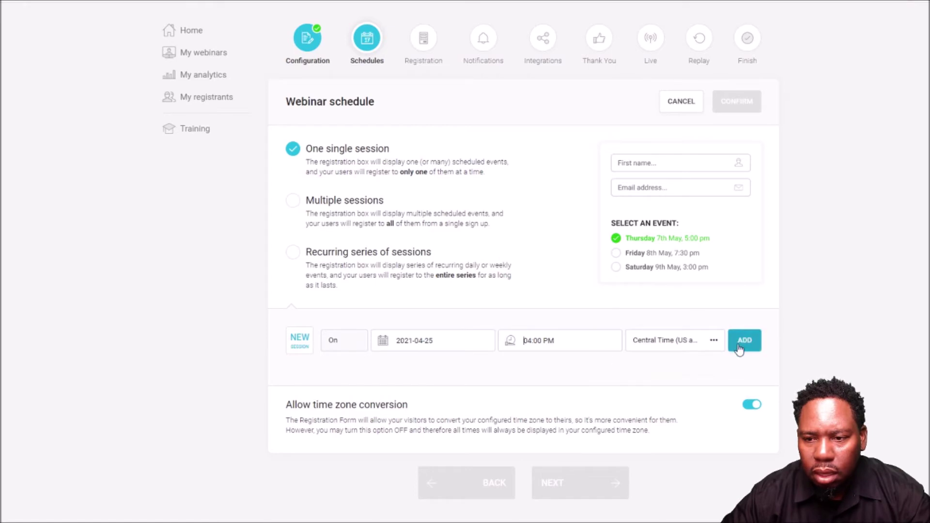
click(739, 343)
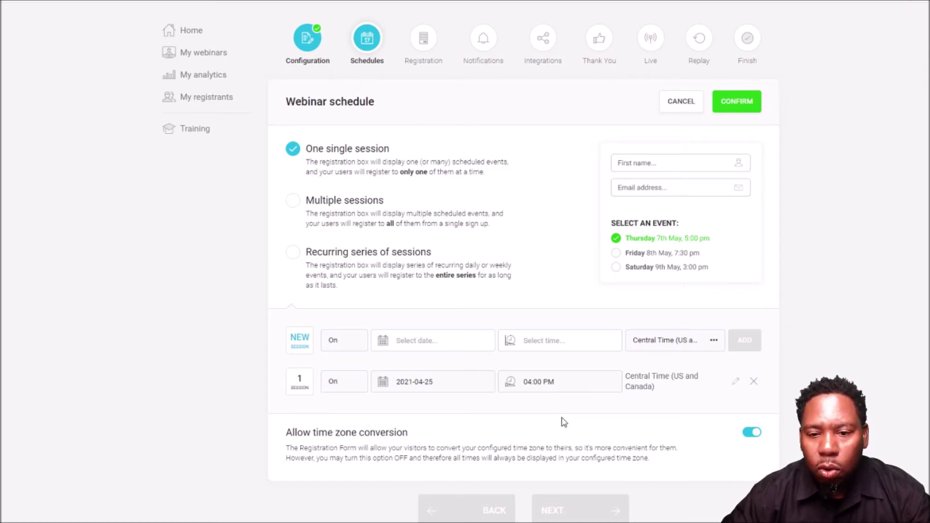
scroll(564, 422, down, 2)
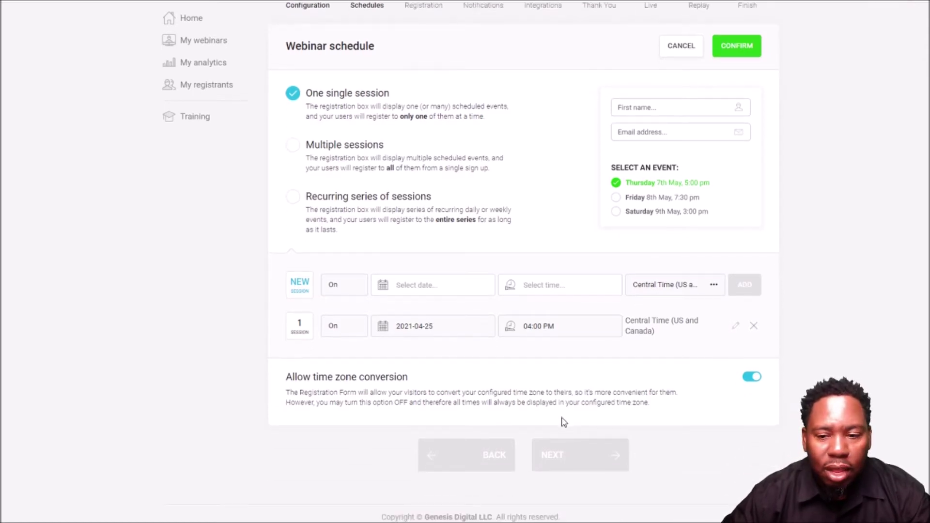
scroll(563, 390, down, 1)
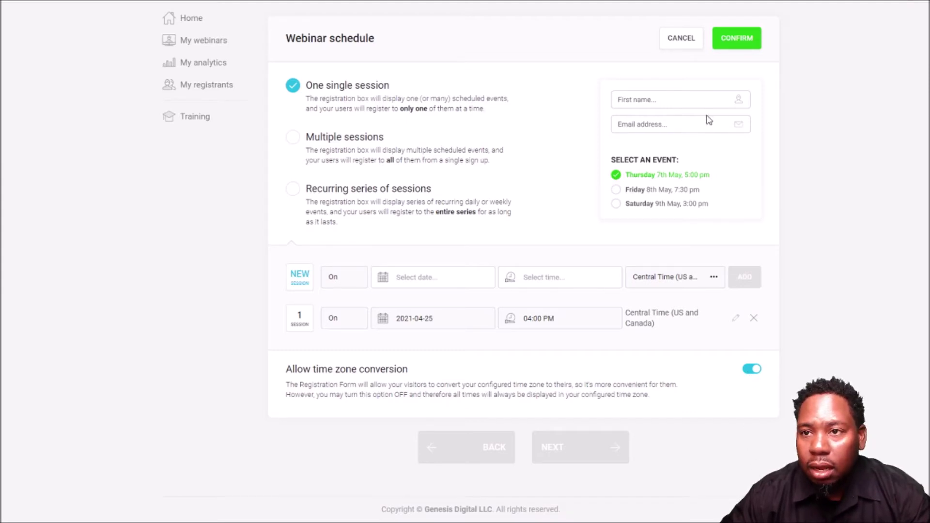
click(735, 40)
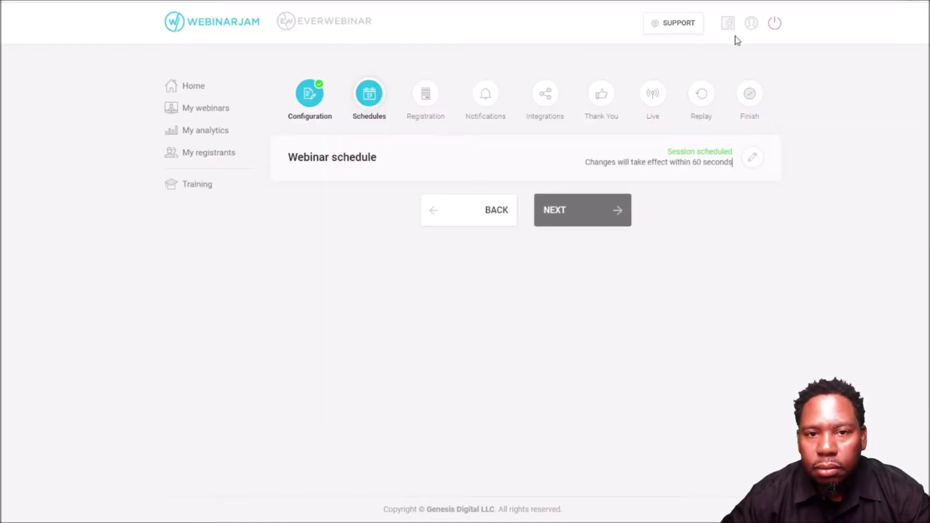
- Go to registration settings, open the page design choices, and preview the green template
click(584, 220)
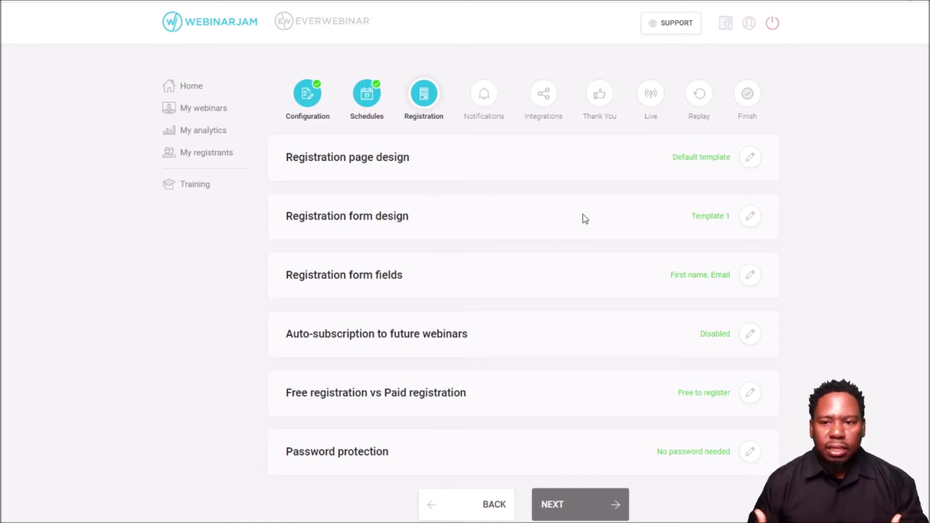
click(751, 158)
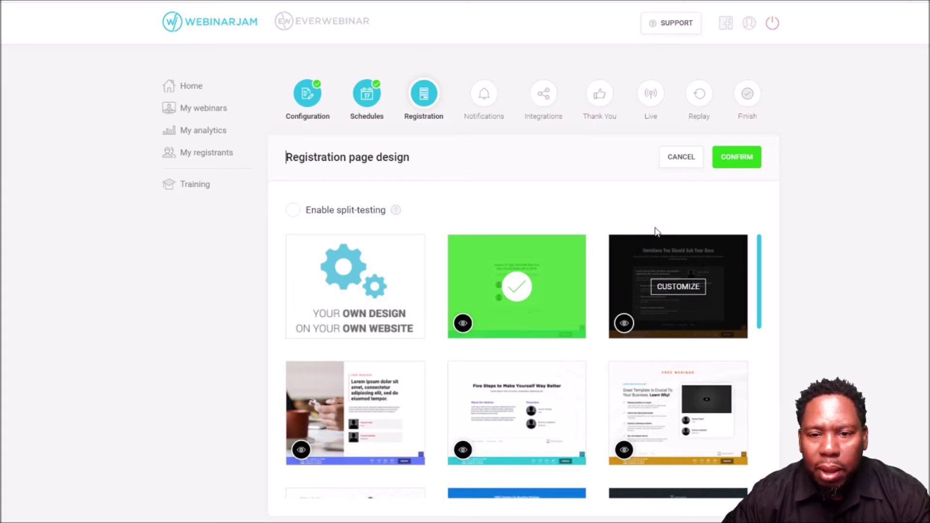
scroll(598, 235, down, 2)
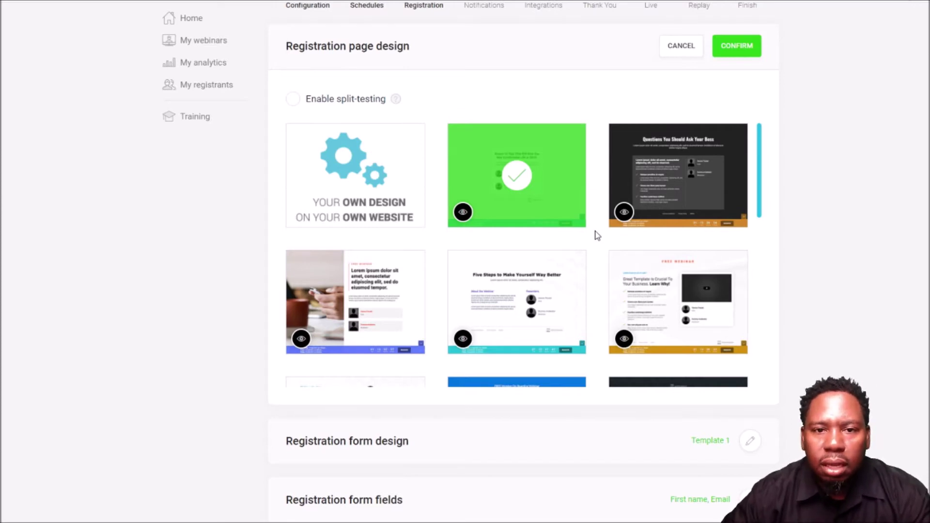
mouse_move(584, 230)
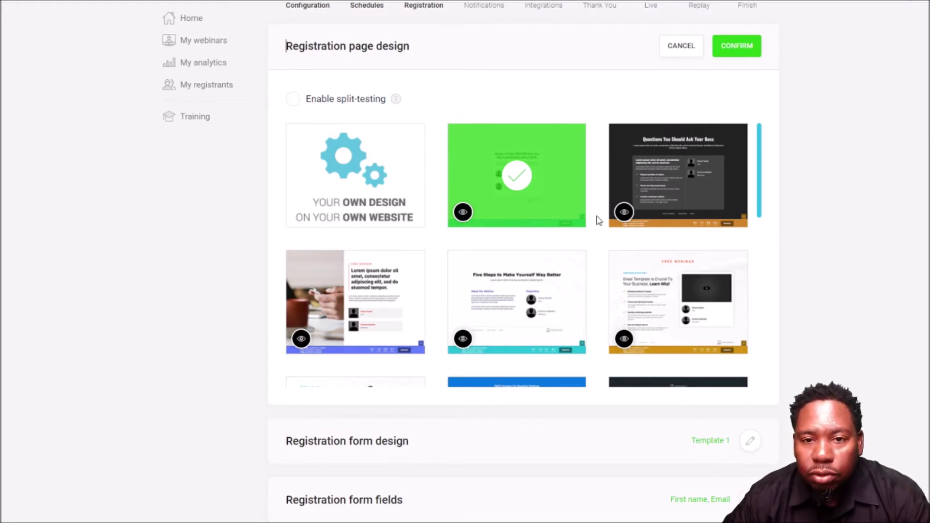
click(463, 213)
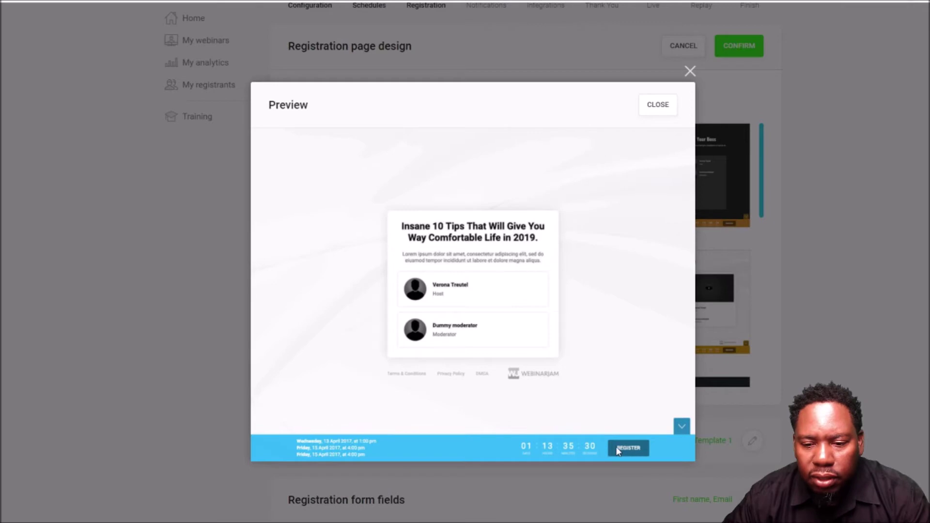
click(657, 105)
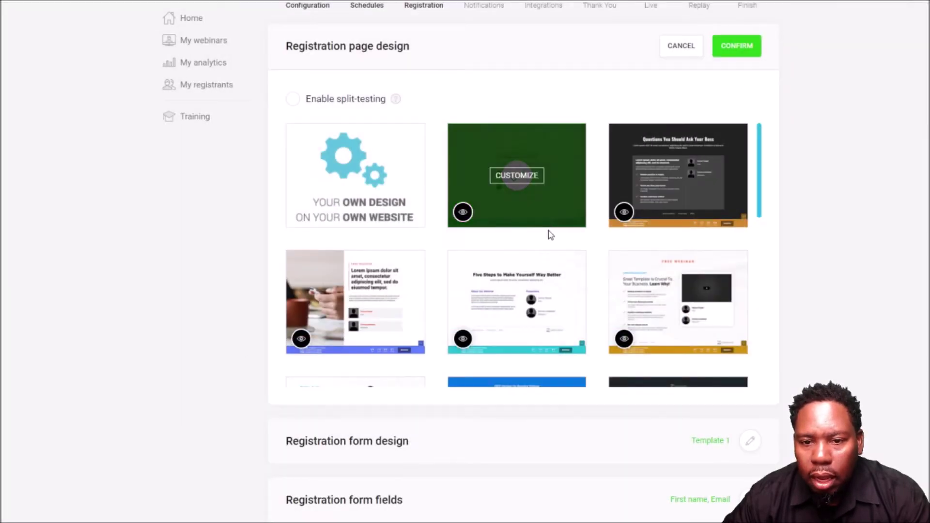
- Preview the sales tricks template with the pen image, then customize the green template
scroll(551, 239, down, 5)
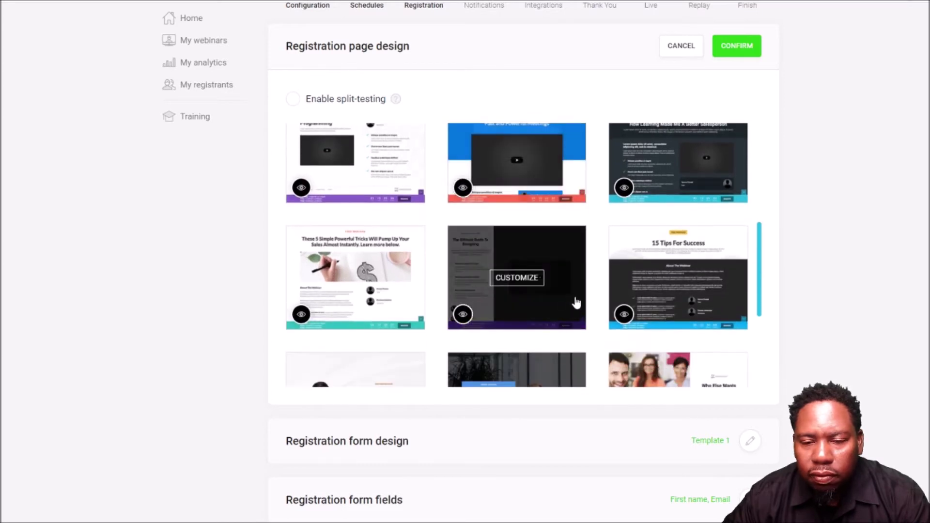
scroll(590, 301, up, 5)
scroll(590, 301, down, 5)
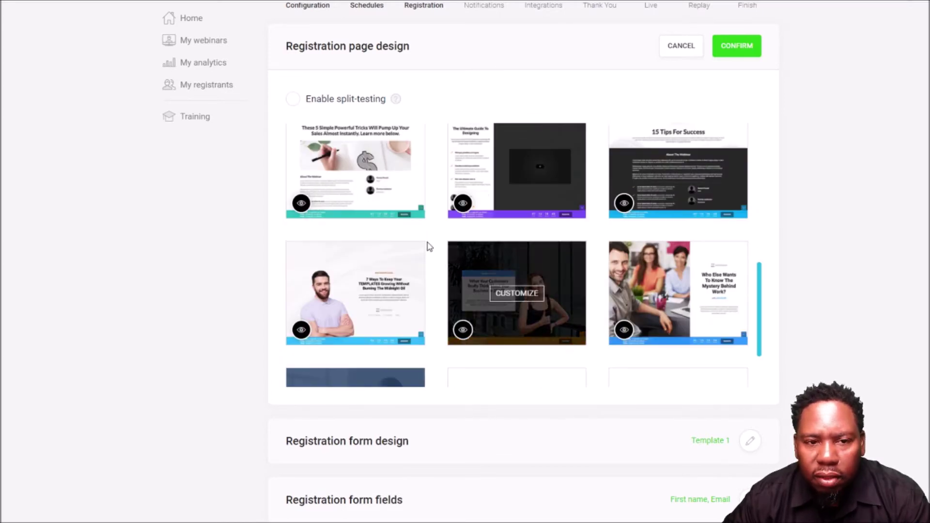
click(301, 202)
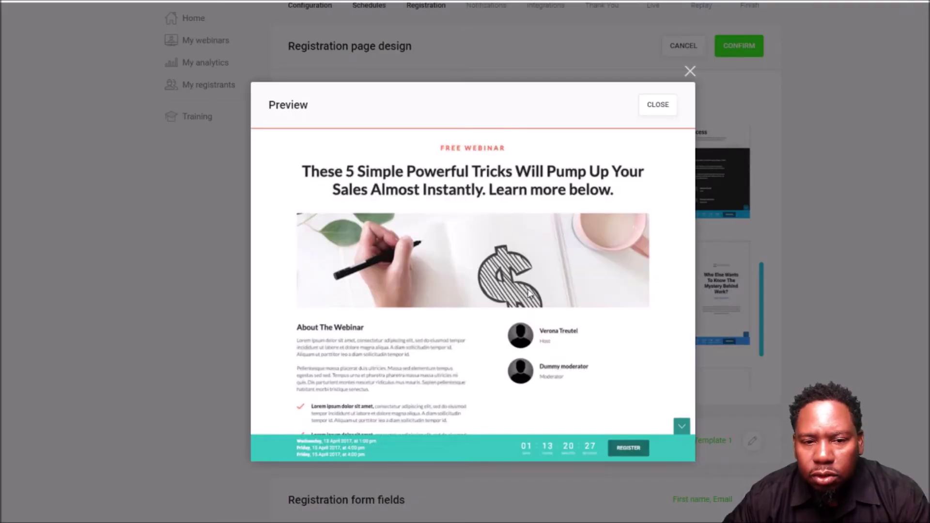
click(658, 105)
scroll(546, 209, up, 5)
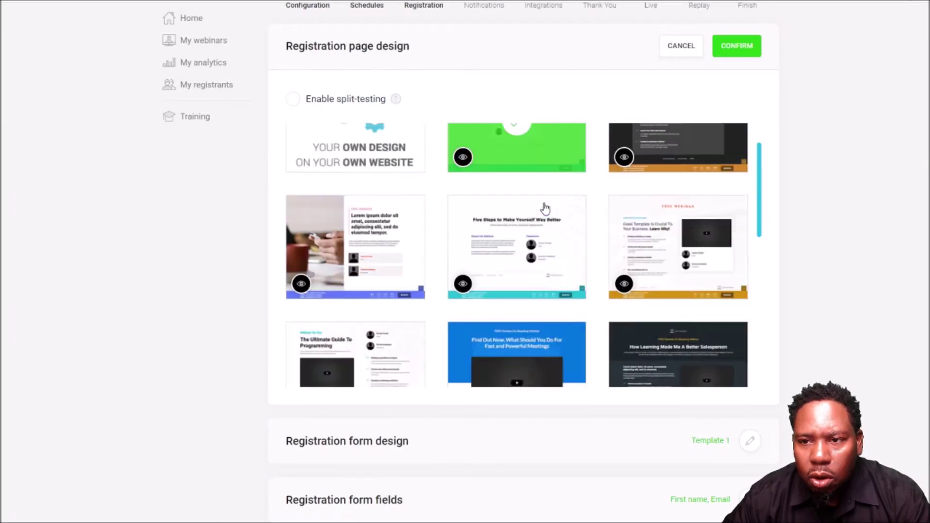
click(530, 176)
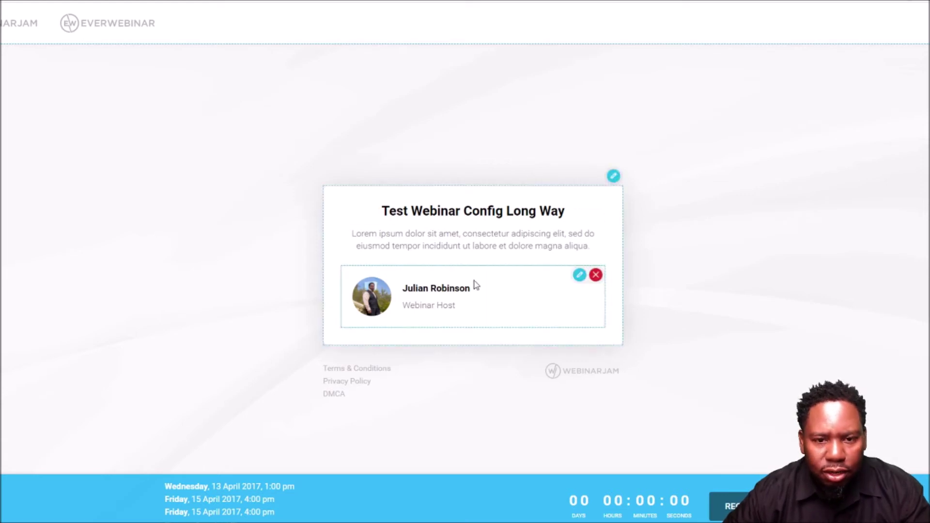
- Replace the Lorem ipsum placeholder with 'The is the long way setup for your webinar'
double_click(438, 211)
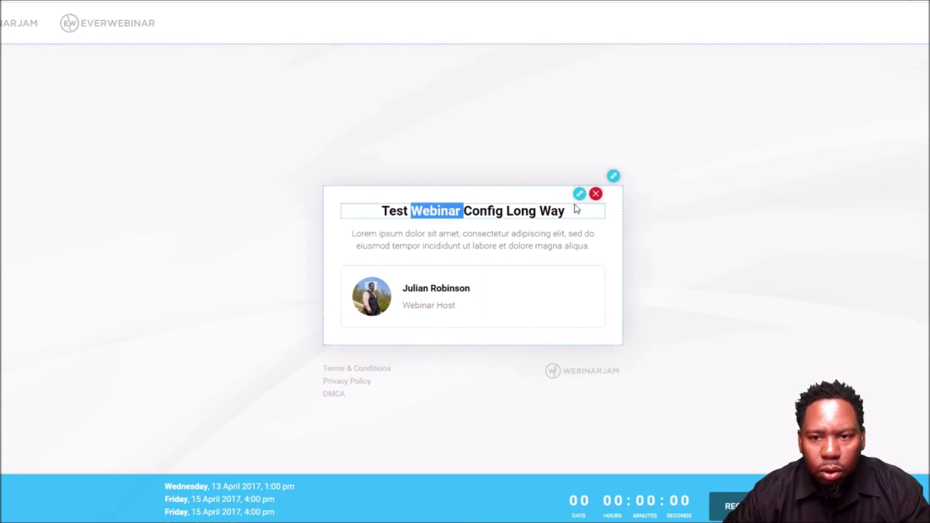
click(580, 195)
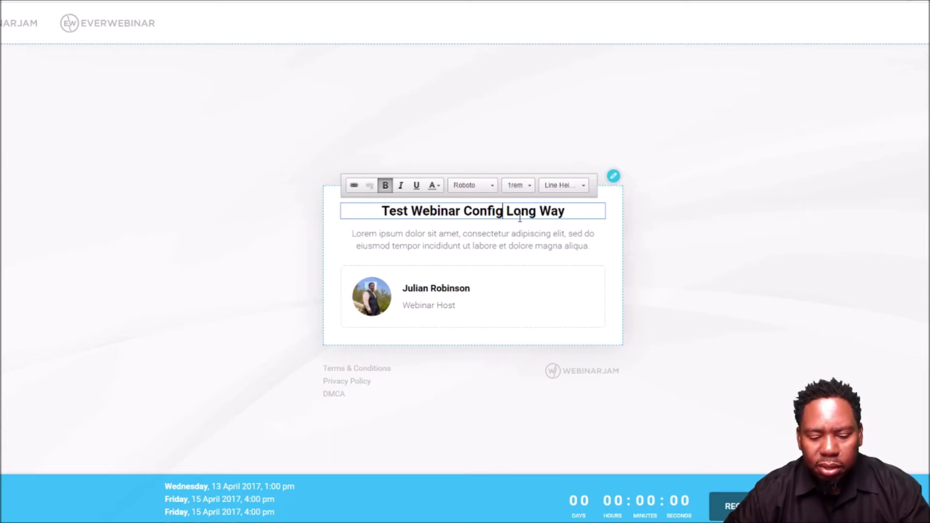
text(The)
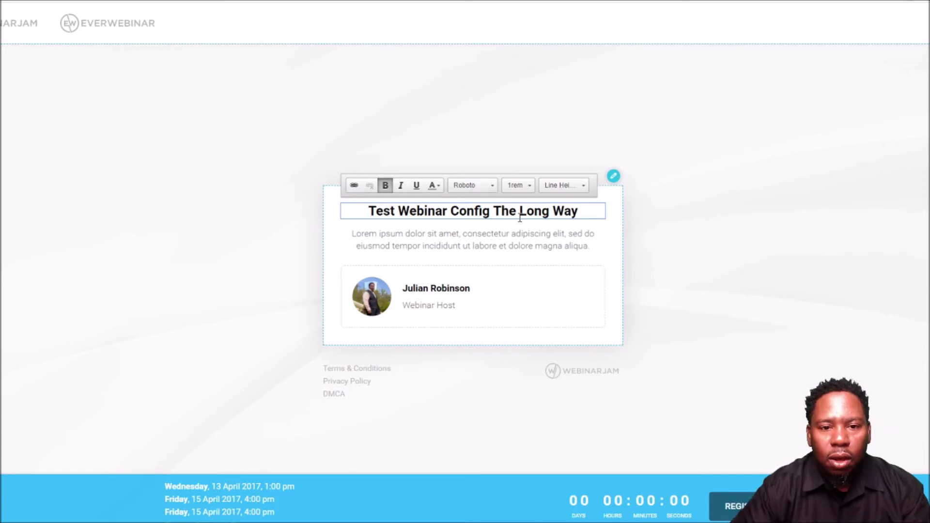
triple_click(484, 241)
click(580, 218)
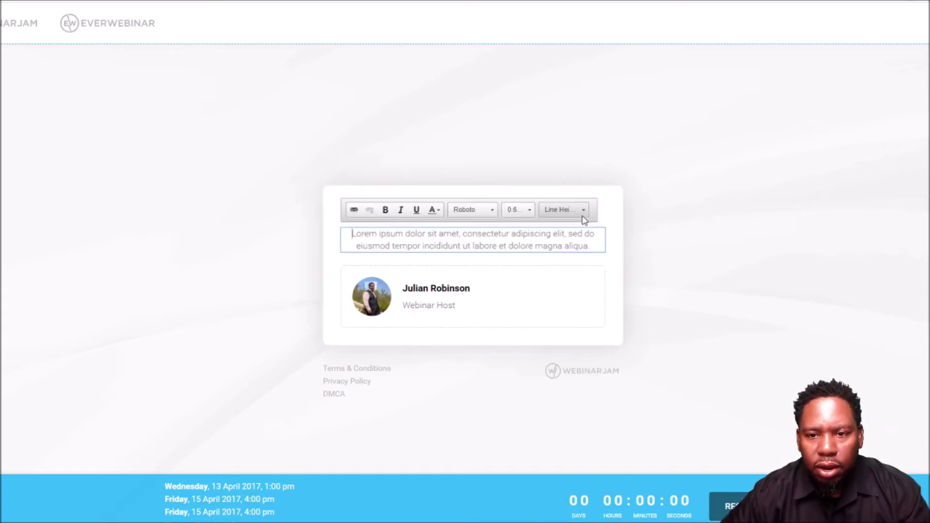
triple_click(559, 246)
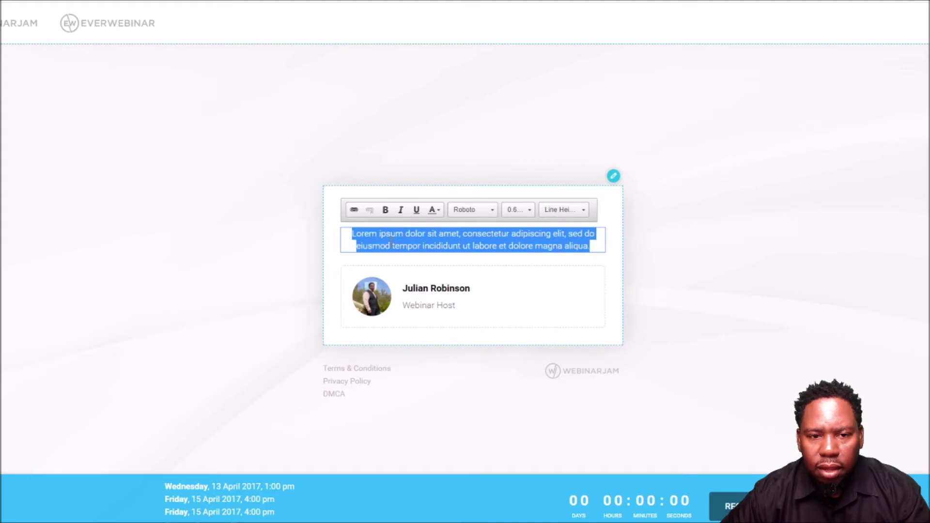
drag(592, 248, 352, 228)
key(BackSpace)
text(The is t)
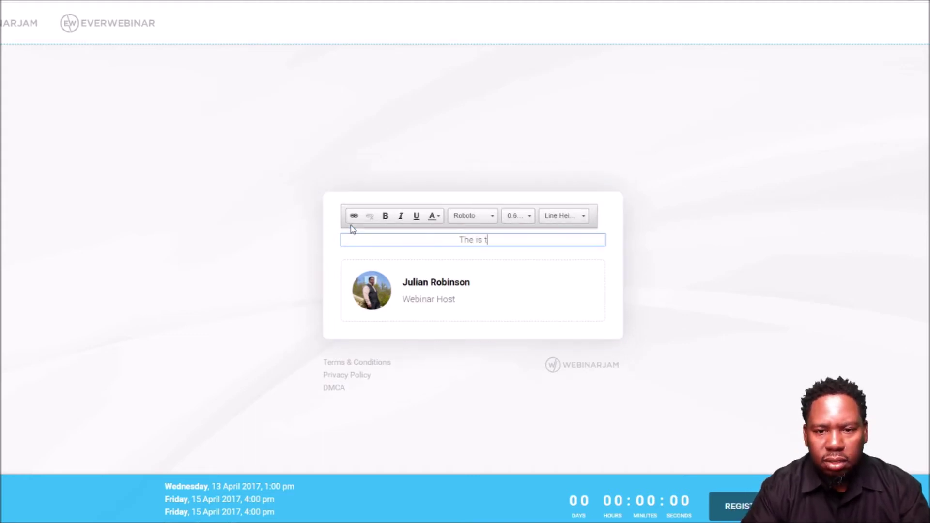
text(he long)
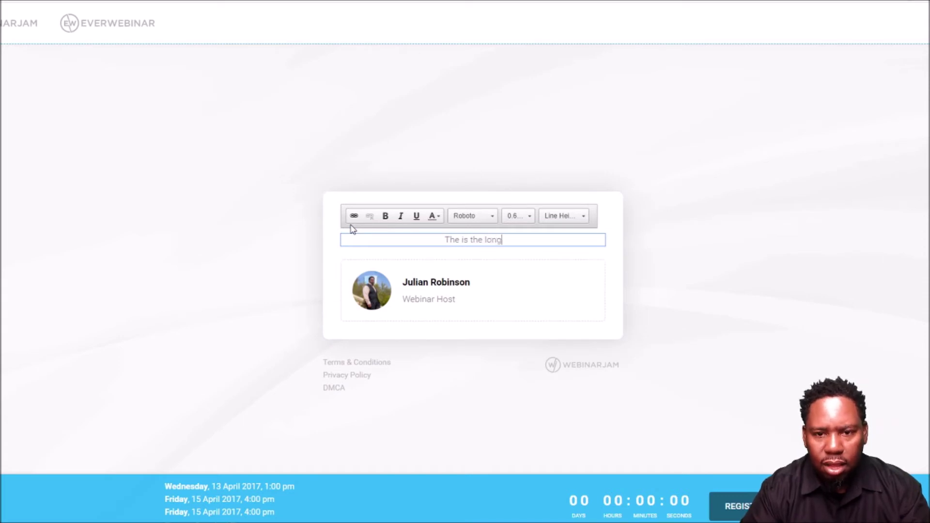
text( way )
text(settings)
key(BackSpace)
key(BackSpace)
key(BackSpace)
key(BackSpace)
key(BackSpace)
text(up for)
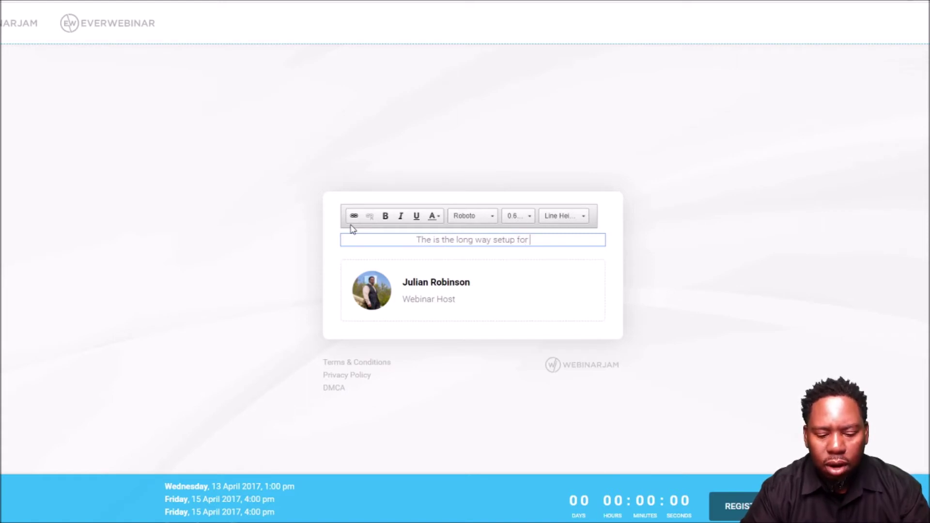
text(your w)
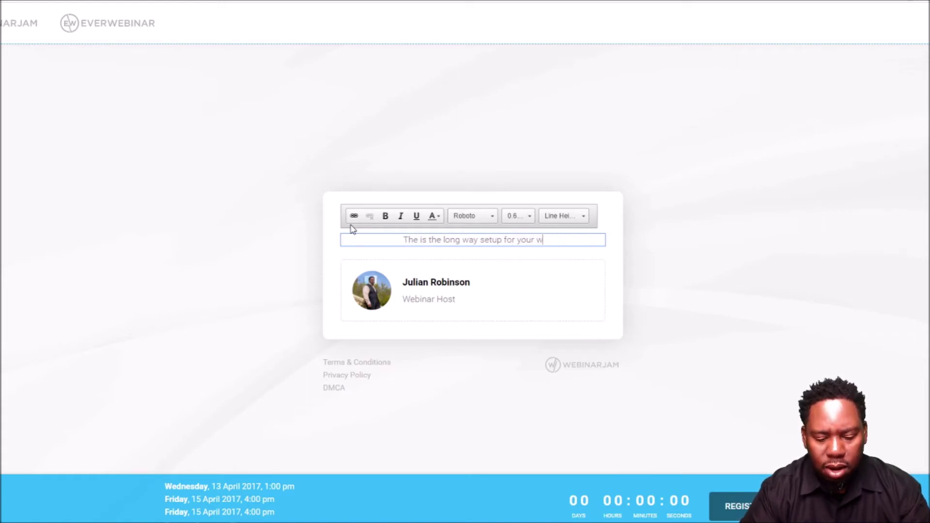
text(ebinar)
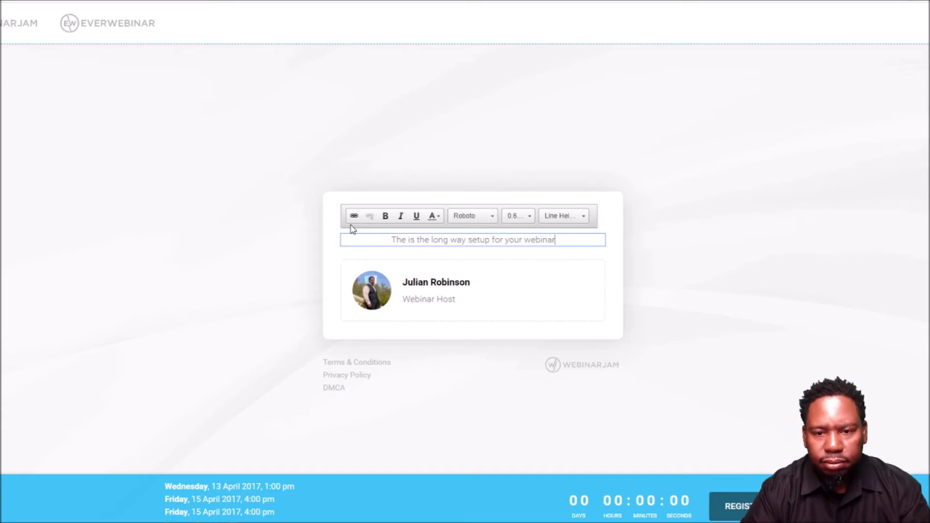
click(466, 298)
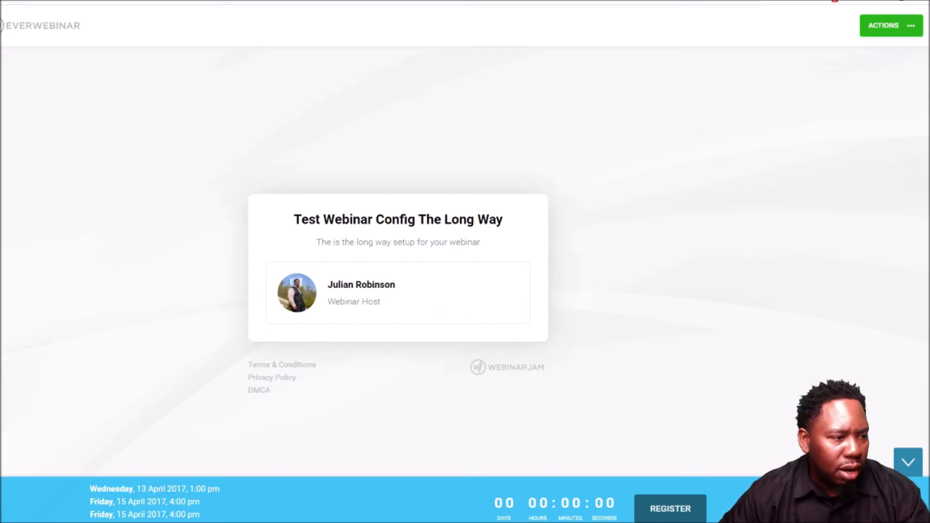
- Save and exit the page editor, then confirm Template 1 as the registration page design
click(889, 28)
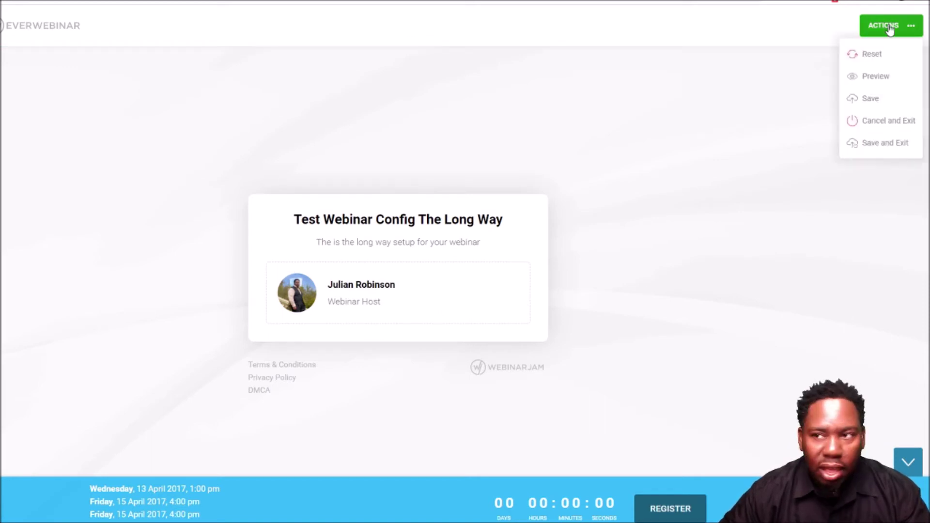
click(870, 147)
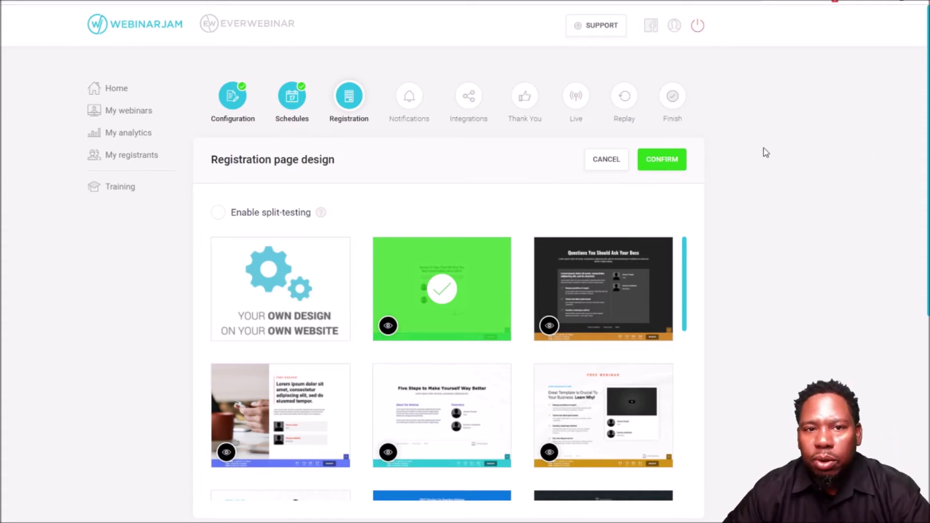
click(662, 161)
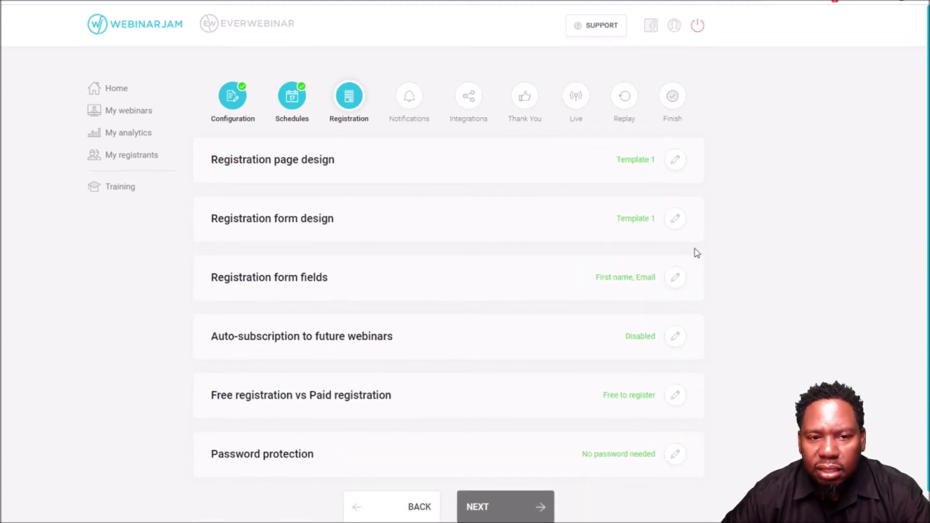
- Preview two registration form templates, then confirm Template 1 as the form design
click(675, 219)
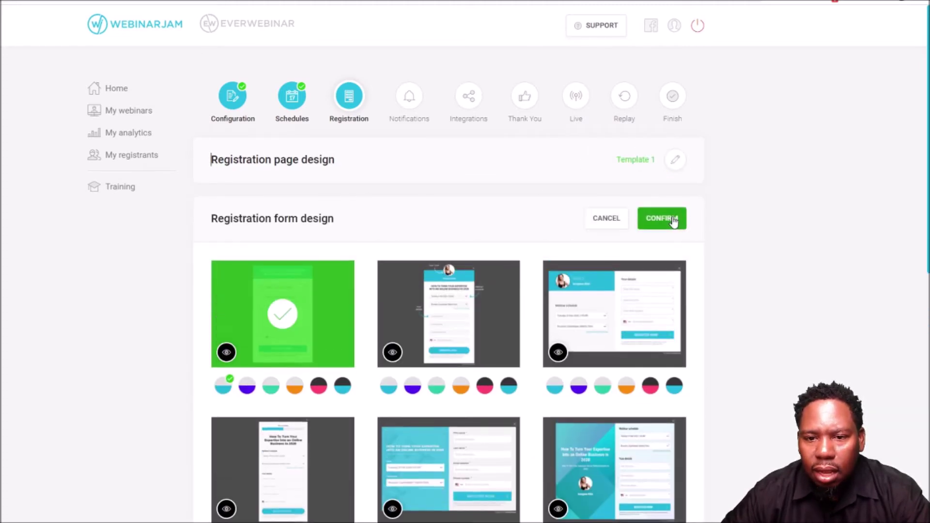
scroll(532, 312, down, 2)
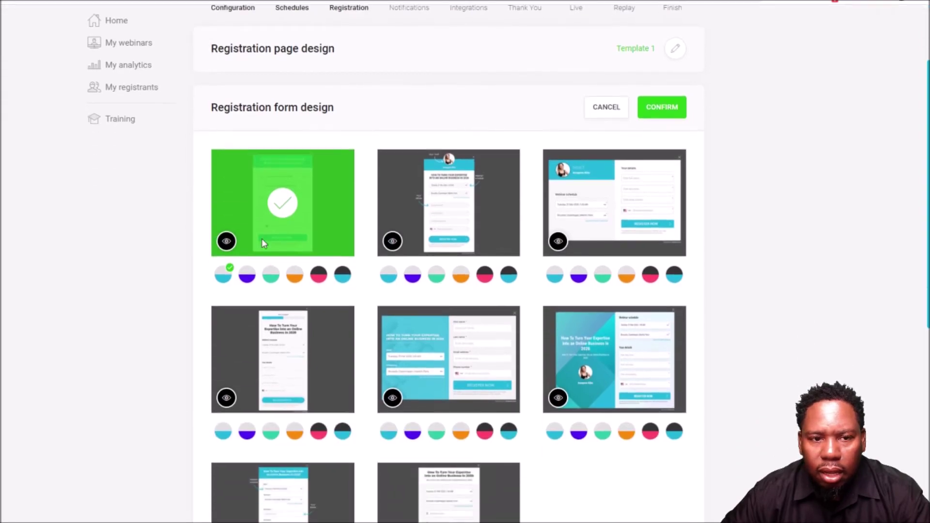
click(226, 241)
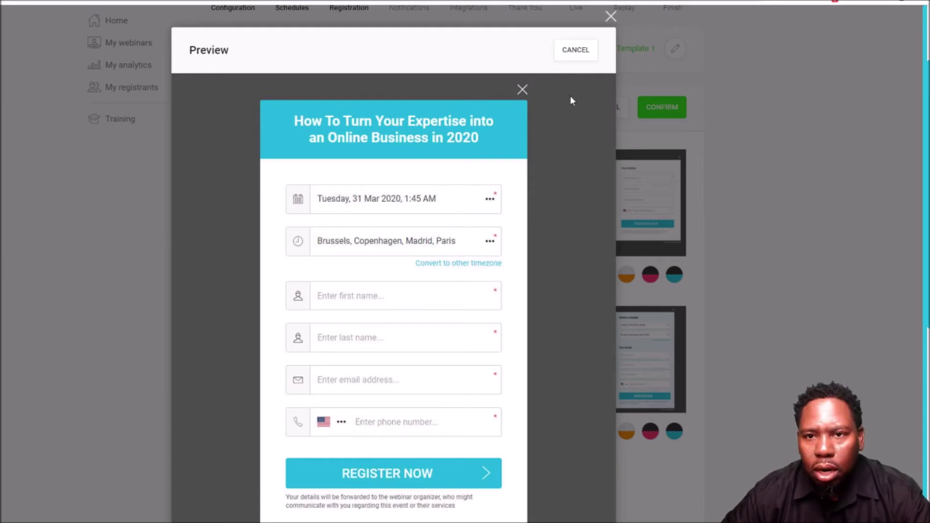
click(575, 51)
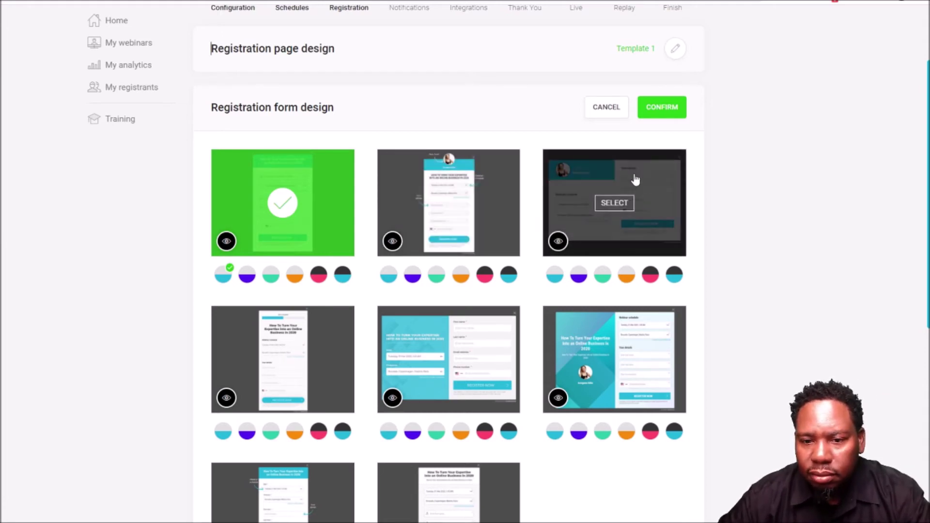
scroll(466, 304, down, 3)
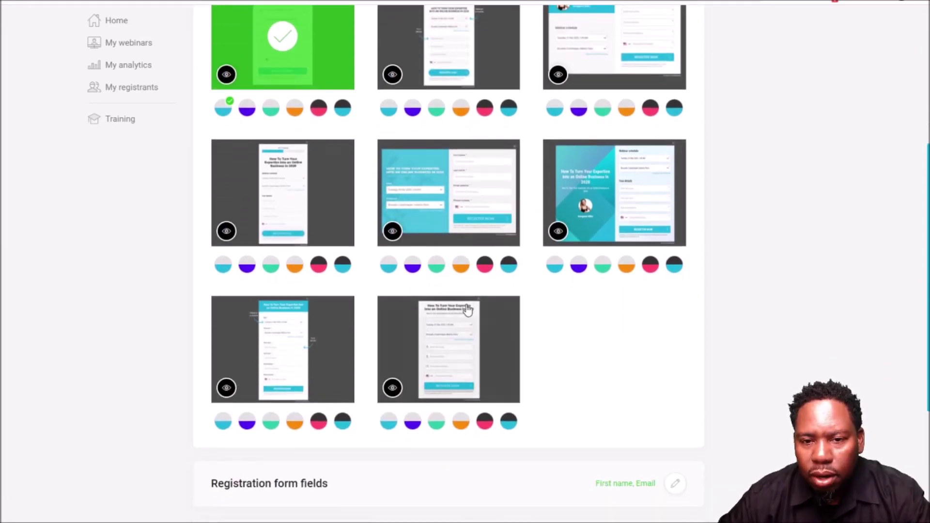
click(393, 231)
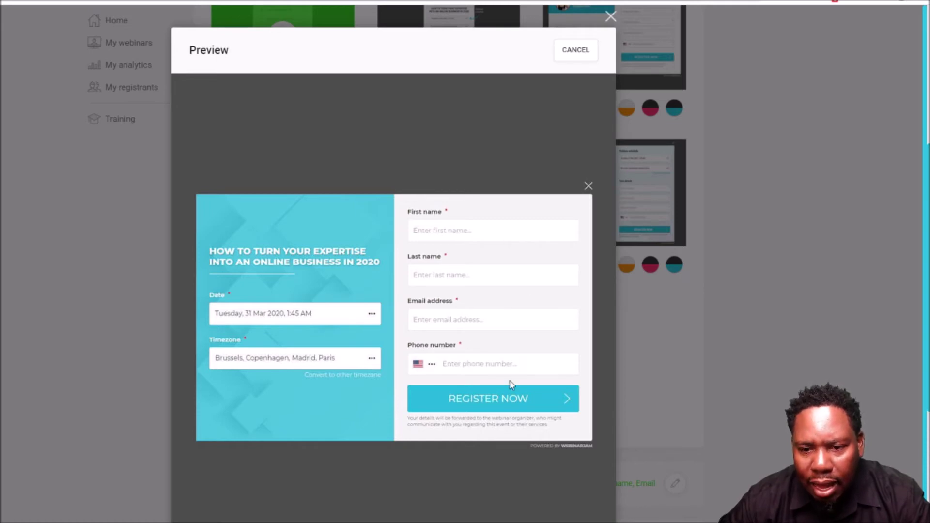
click(575, 50)
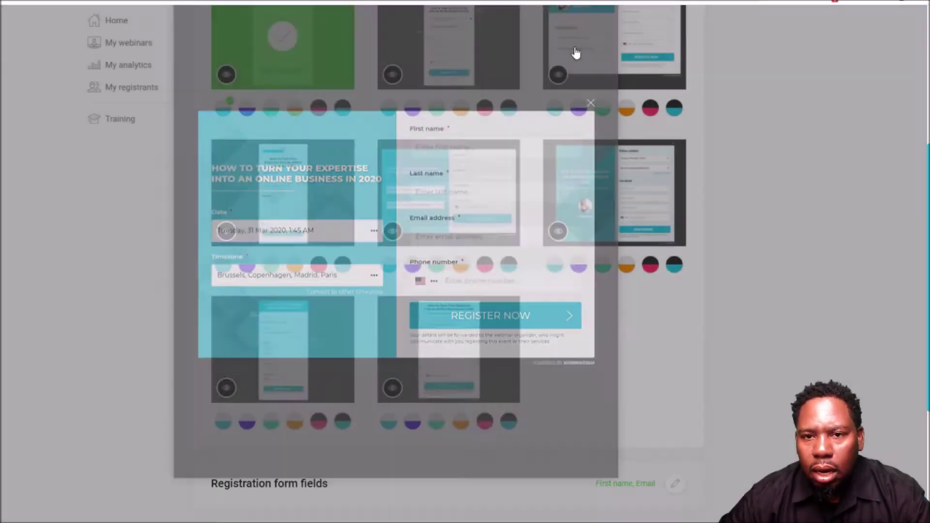
scroll(526, 298, up, 3)
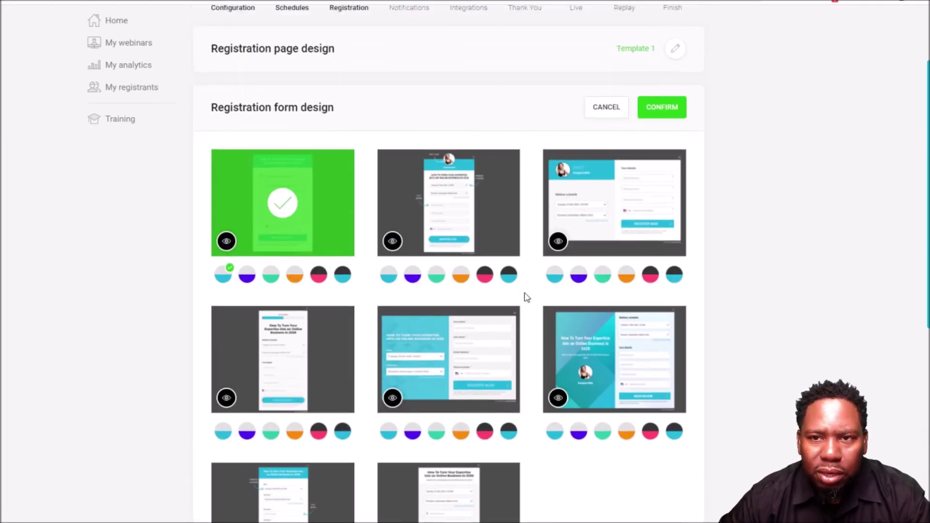
scroll(526, 298, down, 2)
scroll(530, 283, up, 3)
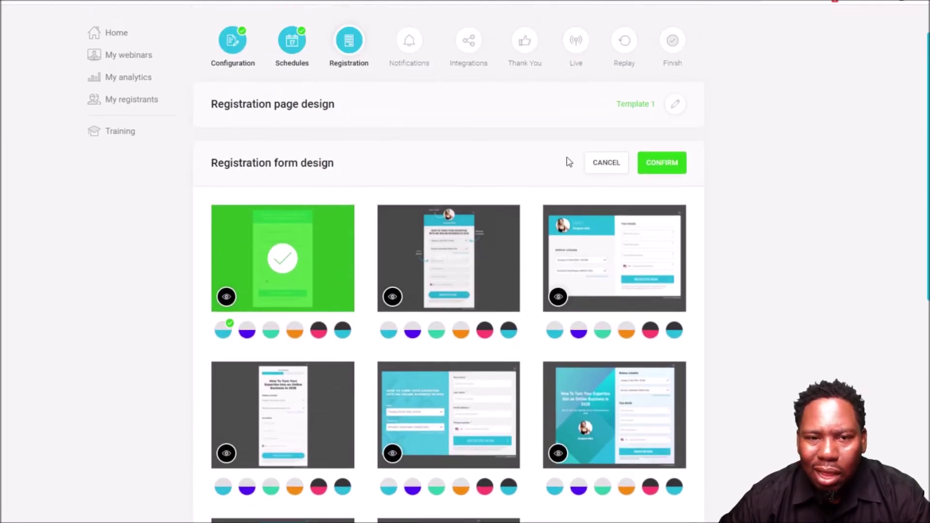
click(664, 164)
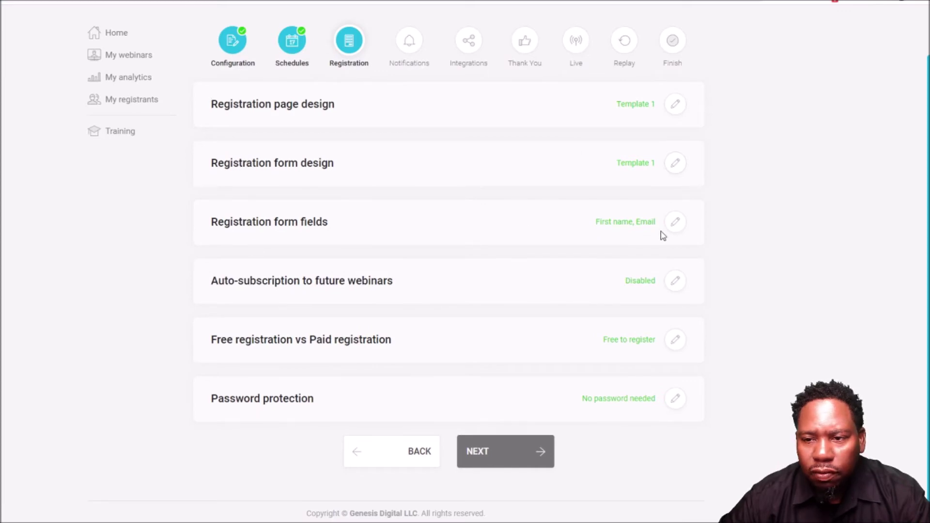
- Confirm First name and Email as form fields and leave auto-subscription disabled
click(675, 222)
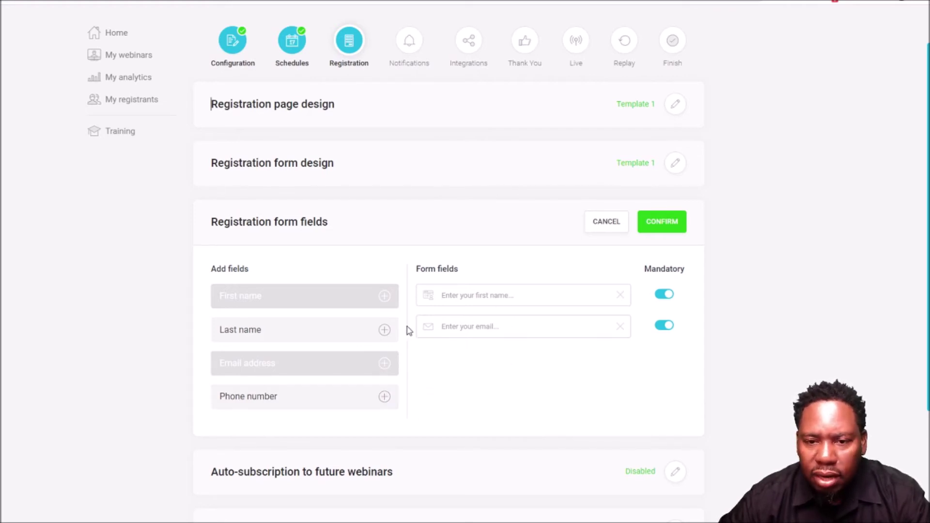
click(655, 223)
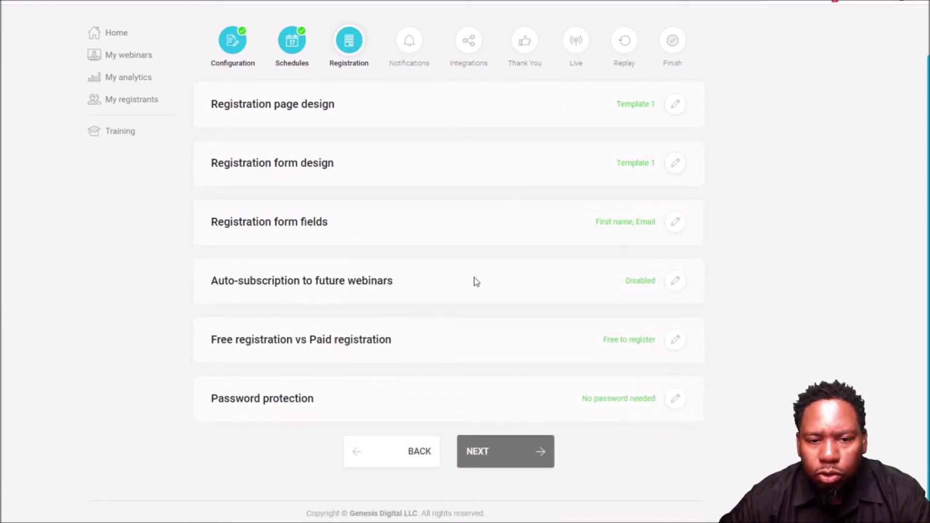
click(679, 285)
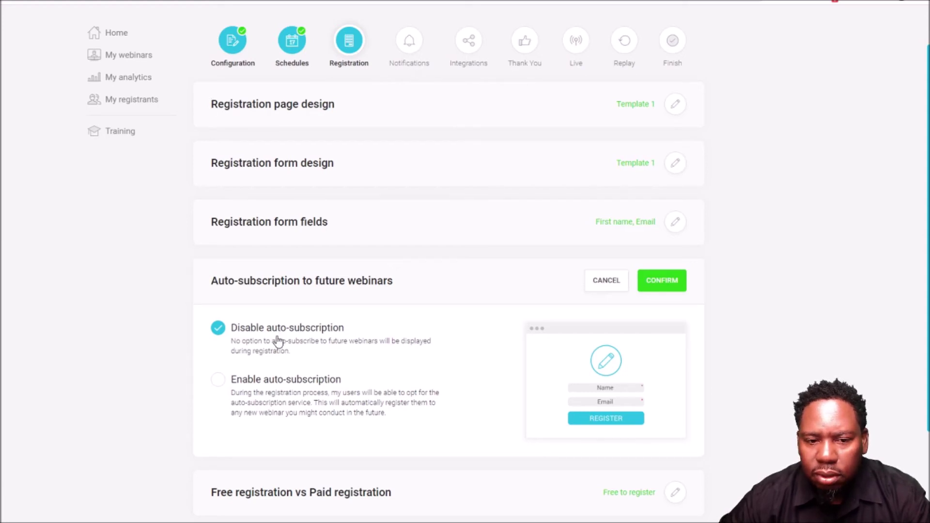
click(661, 282)
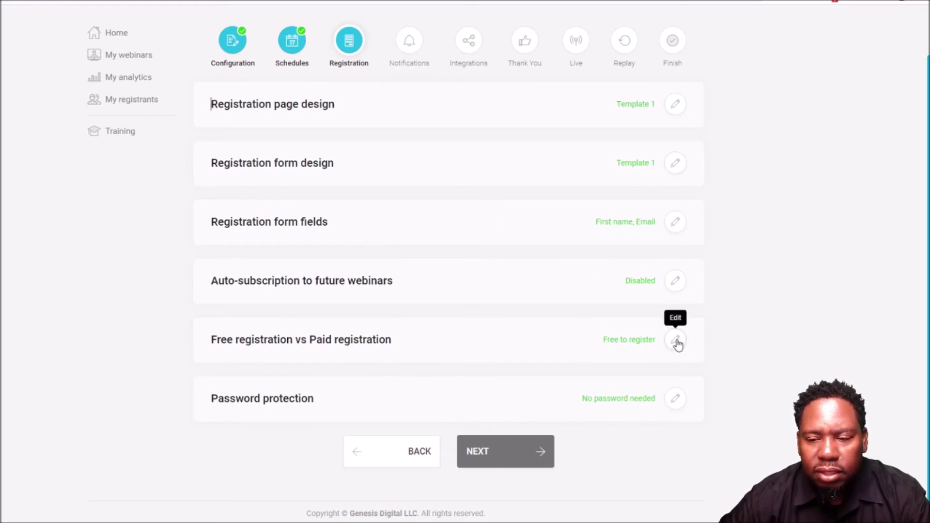
- Switch registration to charging a fee and set the amount to 97
click(677, 341)
scroll(447, 378, down, 3)
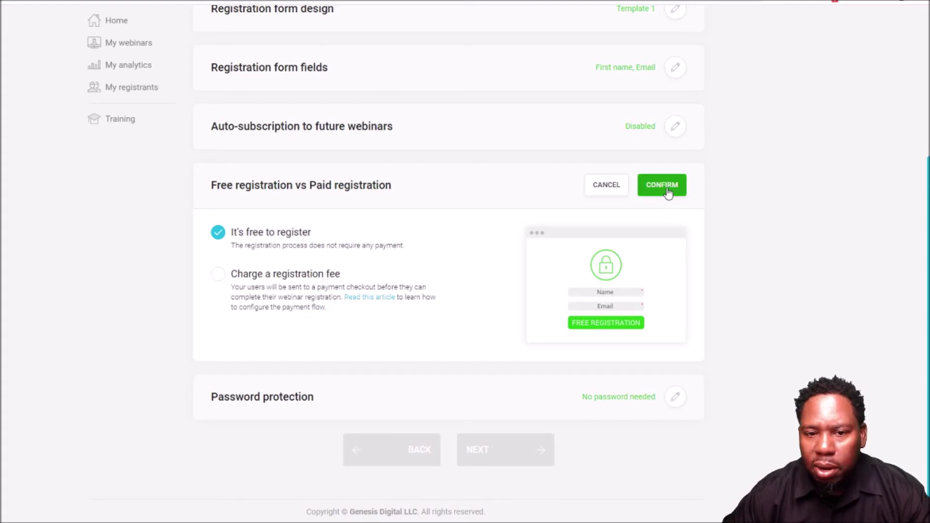
click(220, 280)
scroll(468, 334, down, 5)
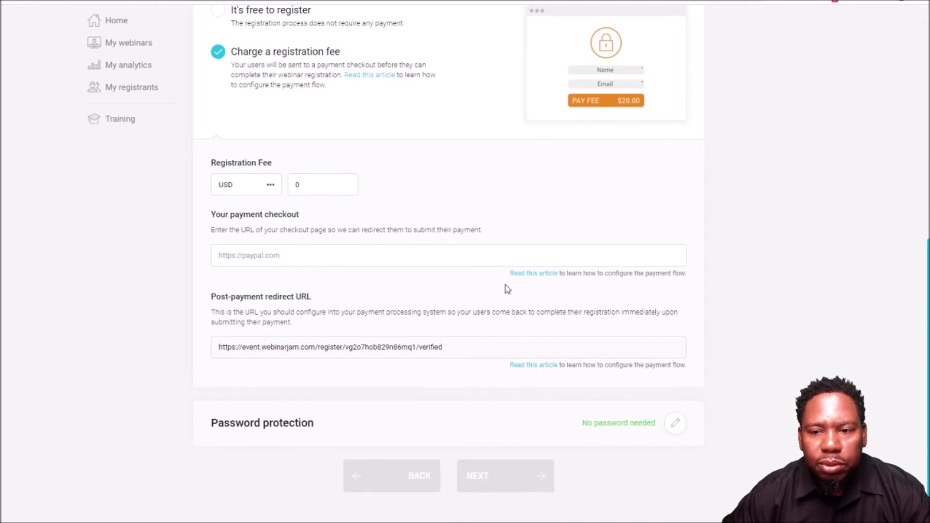
double_click(312, 188)
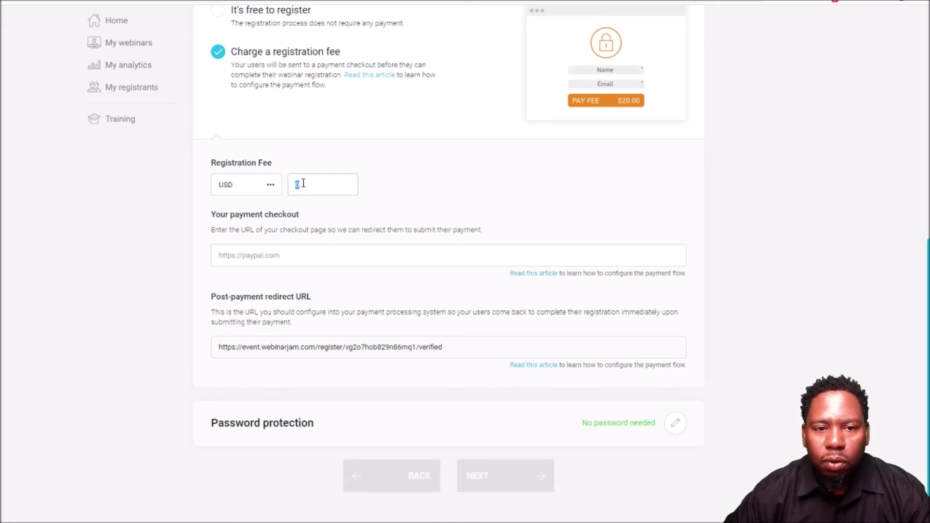
click(332, 186)
double_click(329, 187)
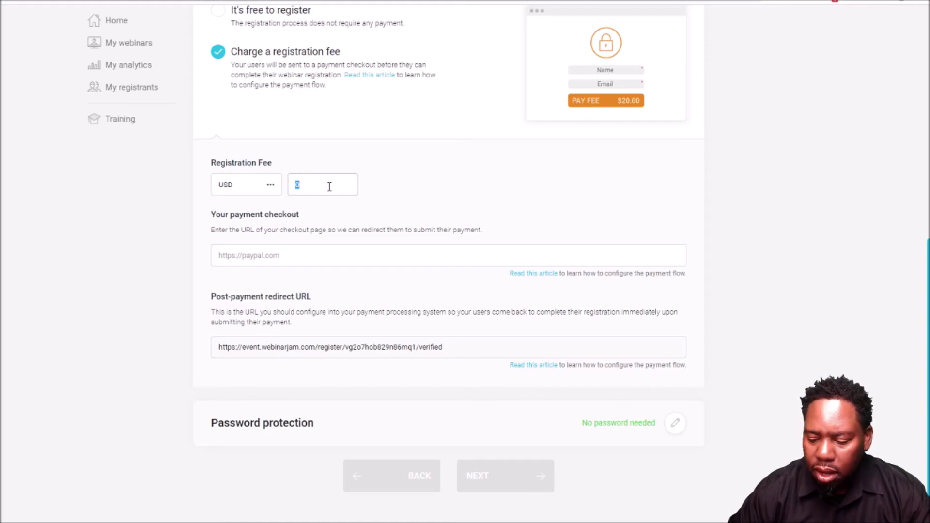
text(970)
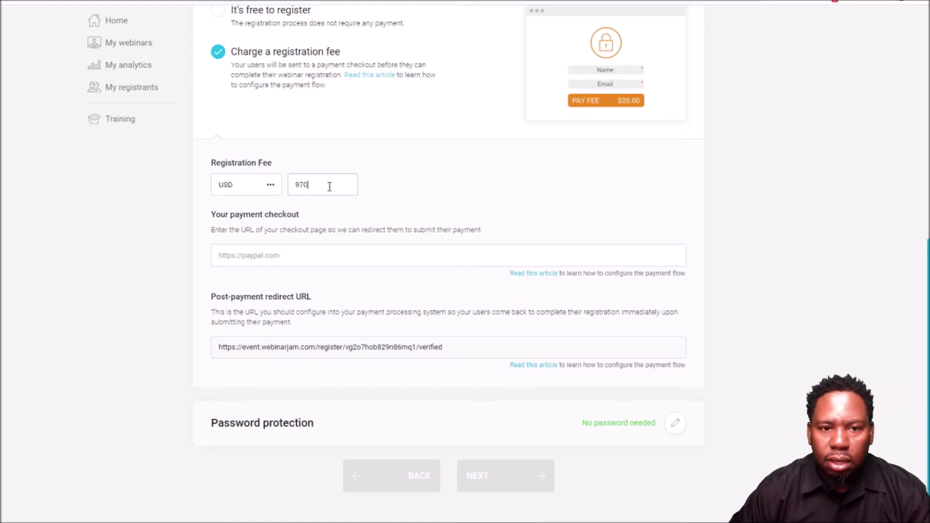
key(BackSpace)
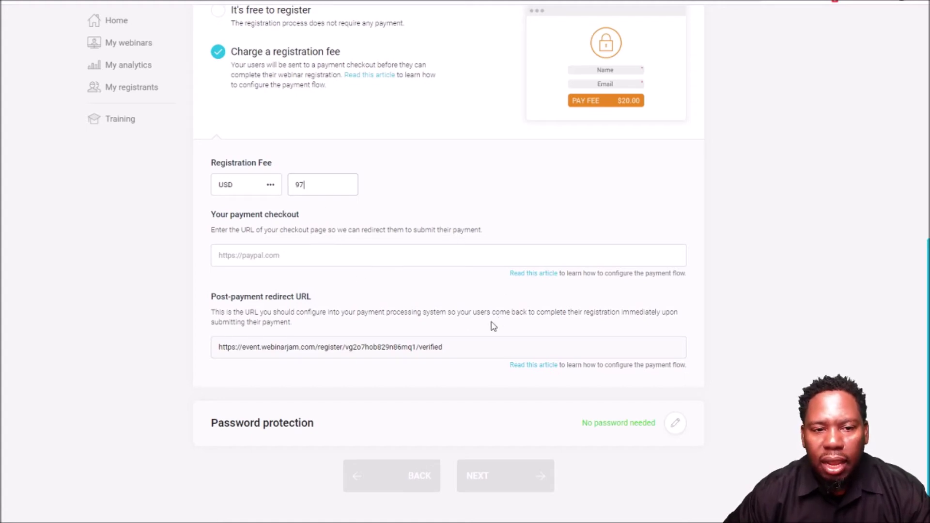
- Copy the post-payment redirect URL into the payment checkout URL field and confirm
click(275, 257)
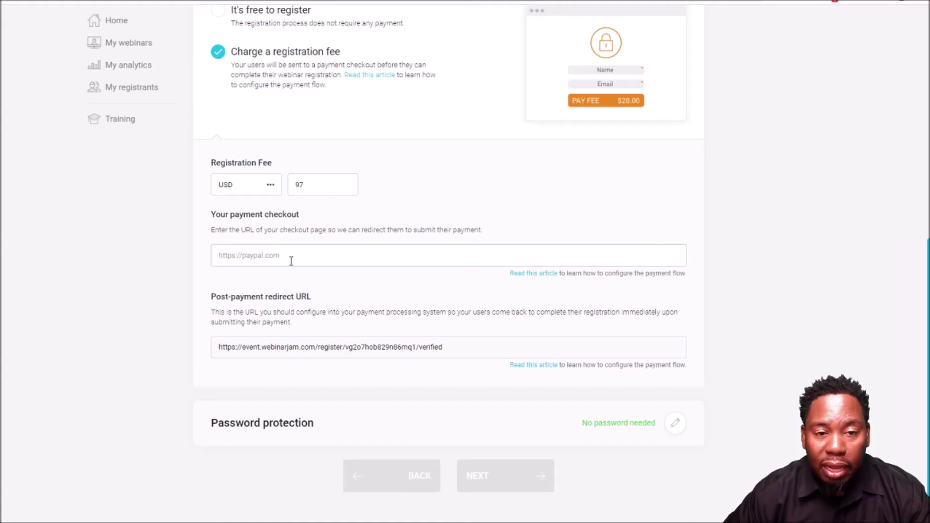
drag(451, 348, 220, 351)
key(ctrl+c)
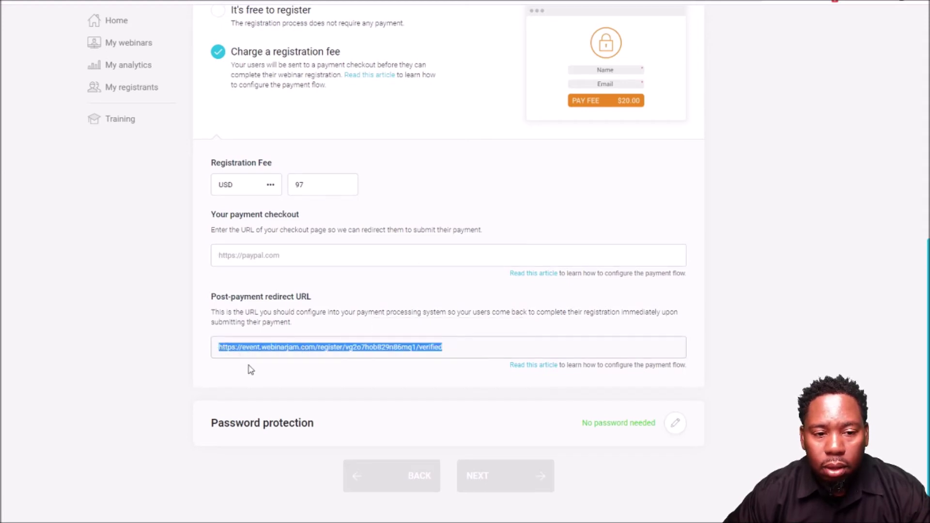
click(265, 261)
key(ctrl+v)
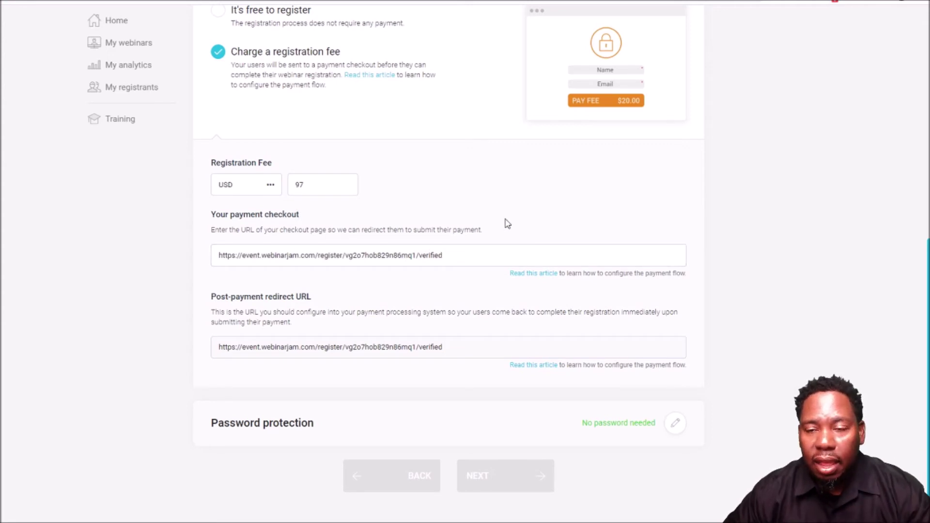
scroll(507, 223, up, 2)
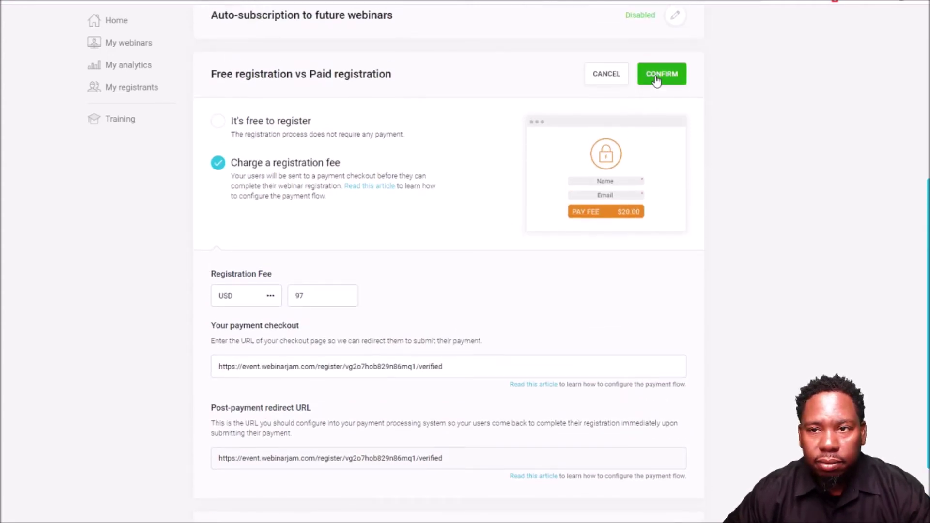
click(660, 75)
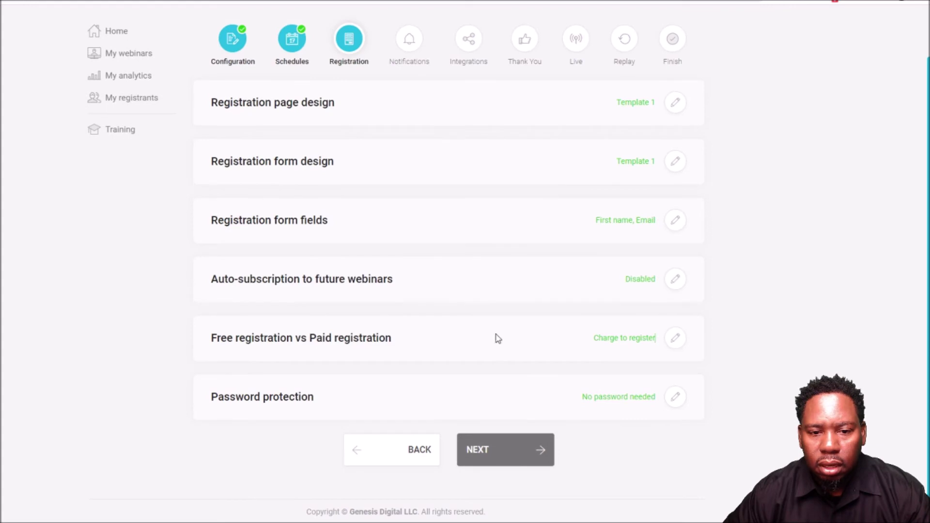
- Set Password protection to Password required with unique passwords for every attendee
click(676, 399)
scroll(526, 329, down, 3)
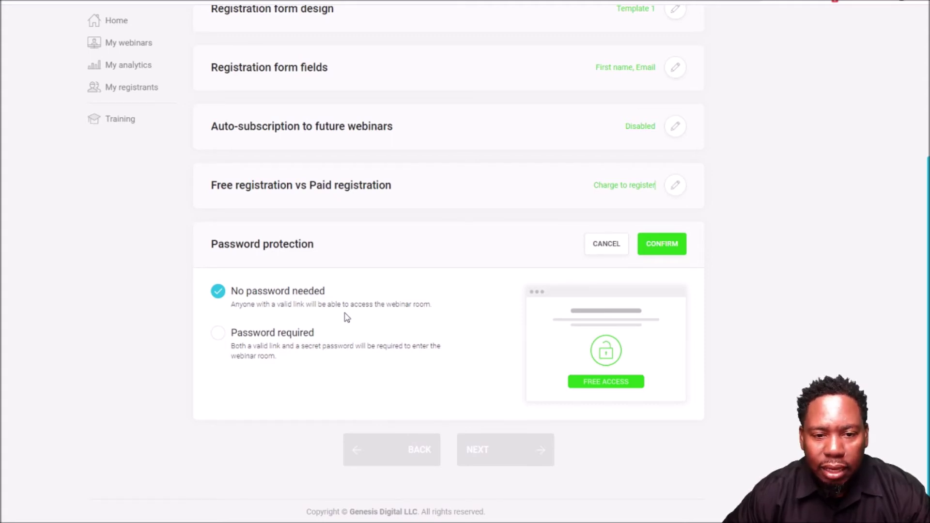
click(220, 338)
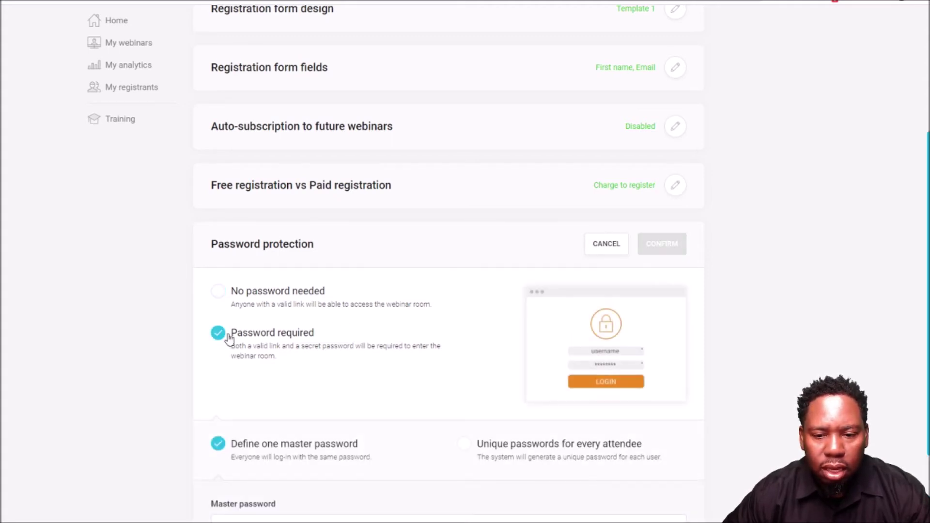
scroll(428, 372, down, 2)
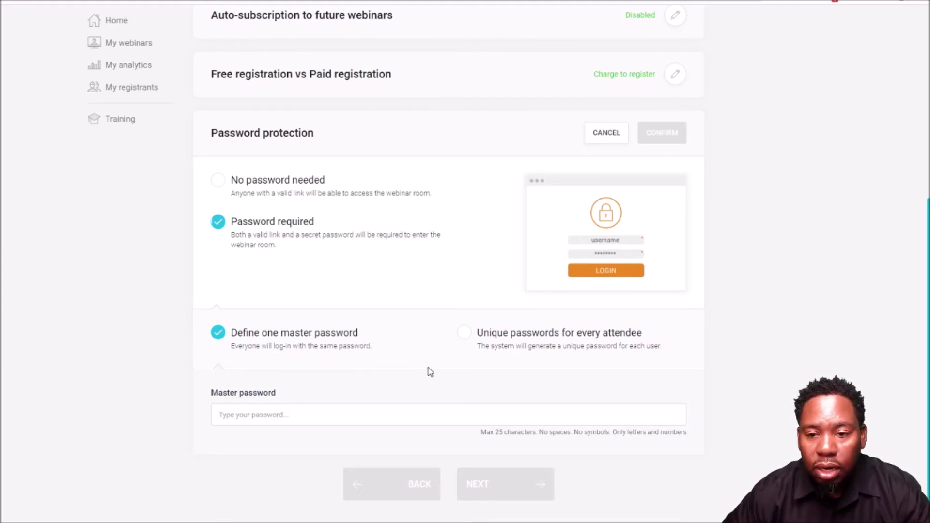
click(464, 333)
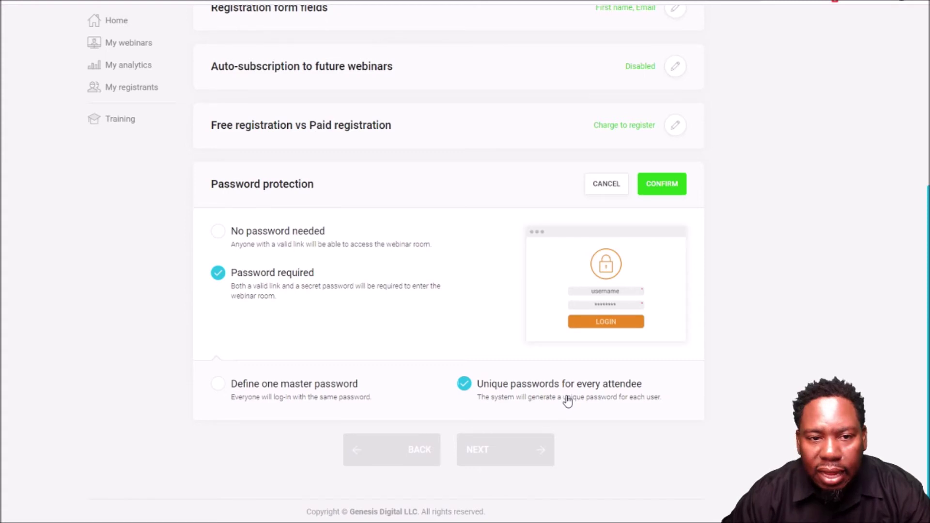
click(668, 191)
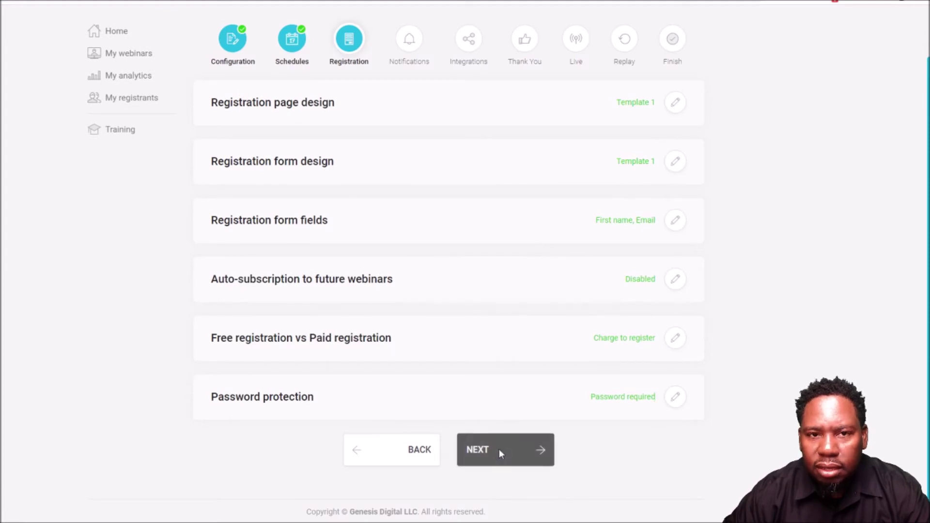
- On the Notifications step, confirm WebinarJam mail as the email gateway, then open reminder notifications
click(499, 454)
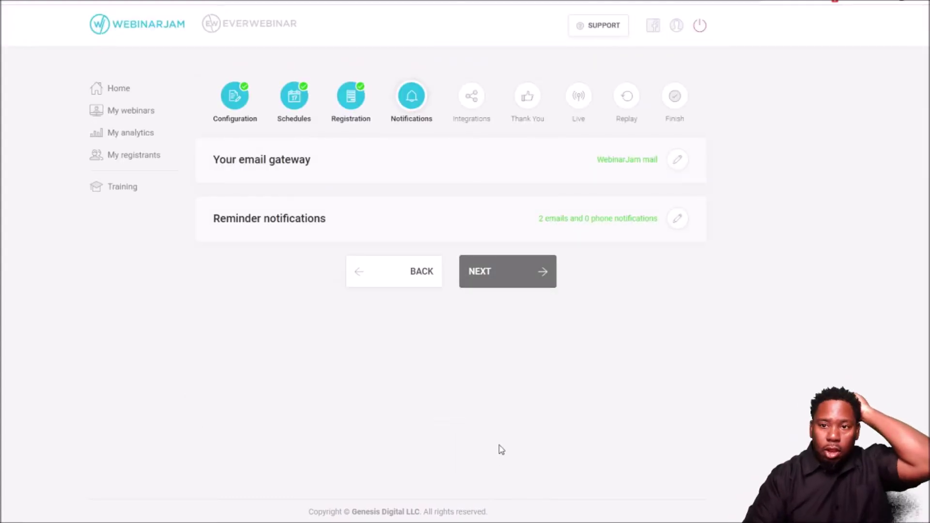
click(677, 162)
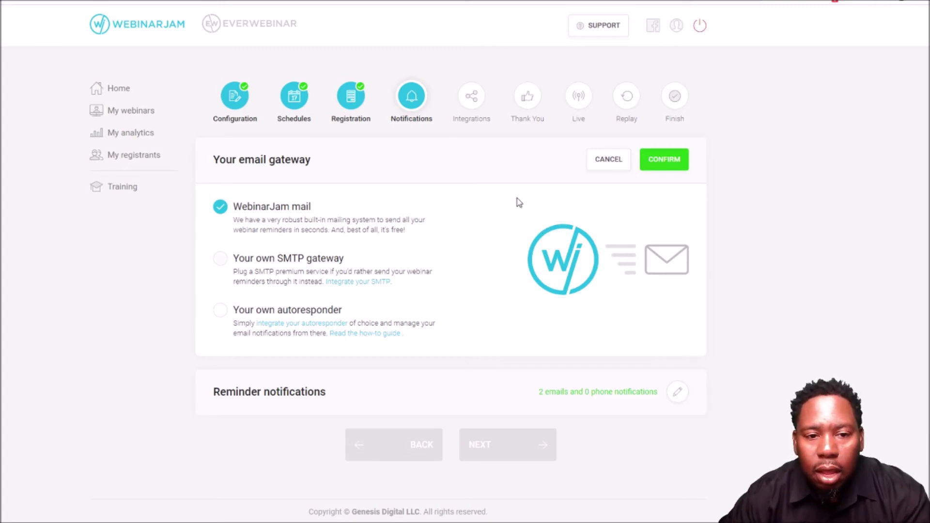
mouse_move(270, 263)
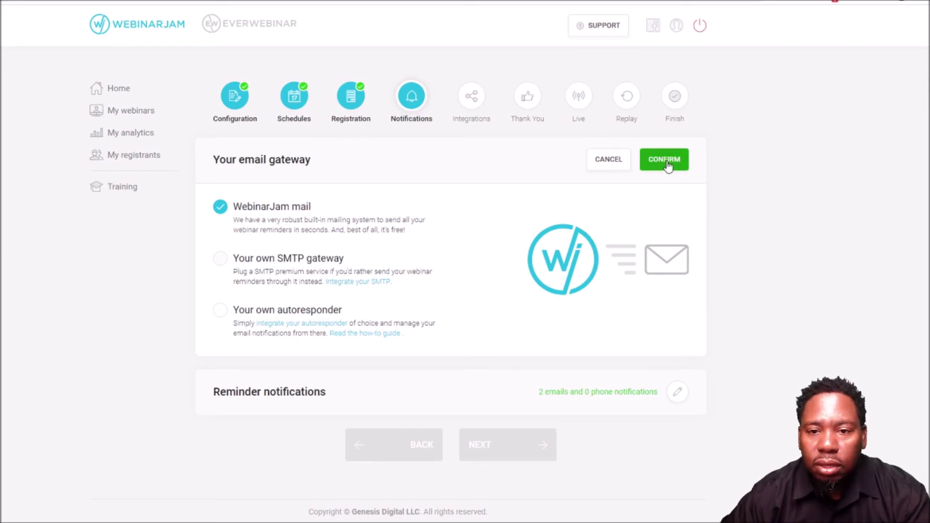
click(665, 160)
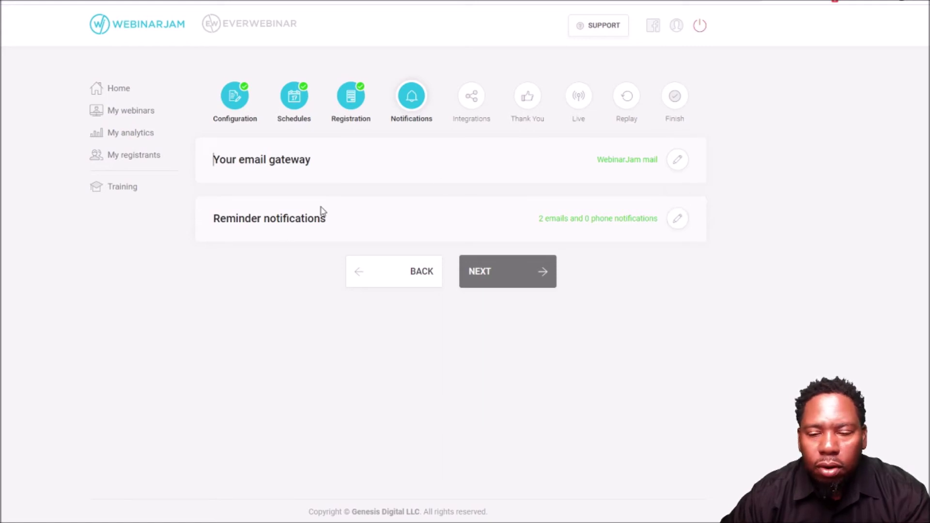
click(677, 224)
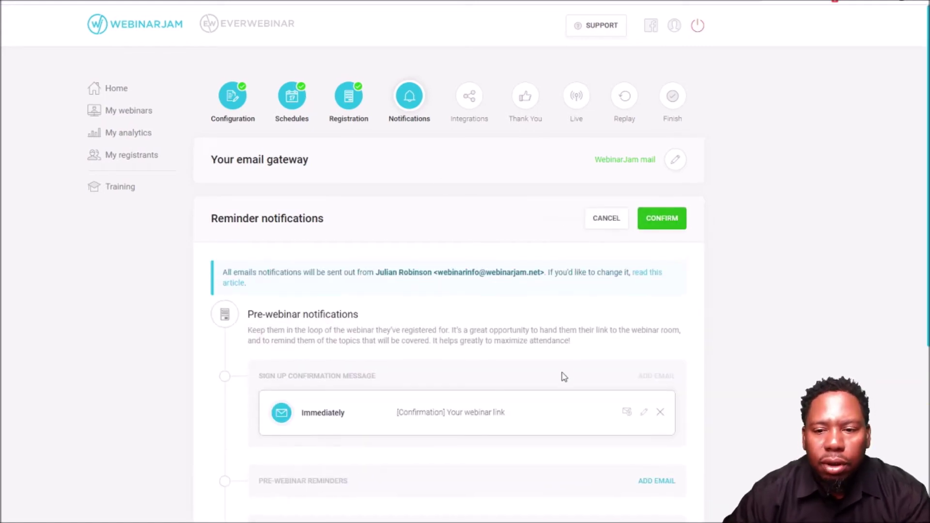
- Review the immediate confirmation and 15-minutes-before reminder emails and confirm them unchanged
scroll(573, 369, down, 5)
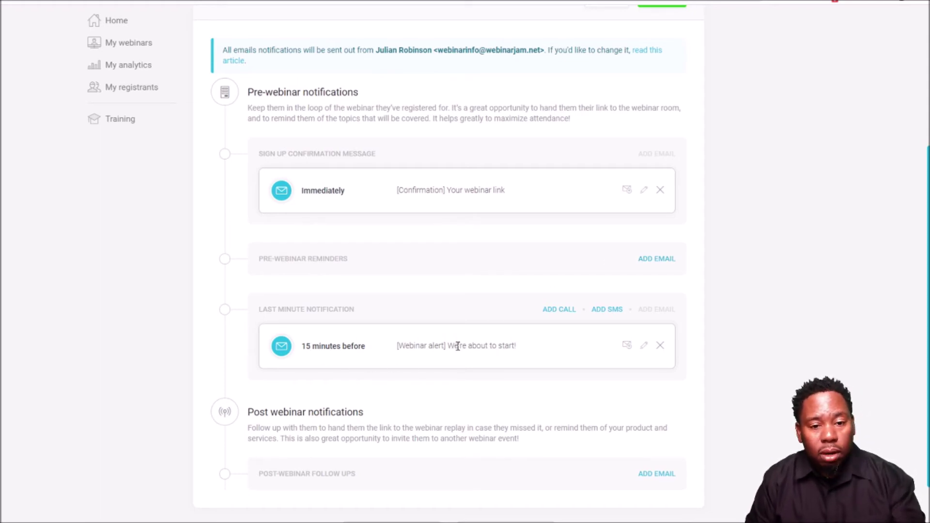
scroll(458, 346, down, 2)
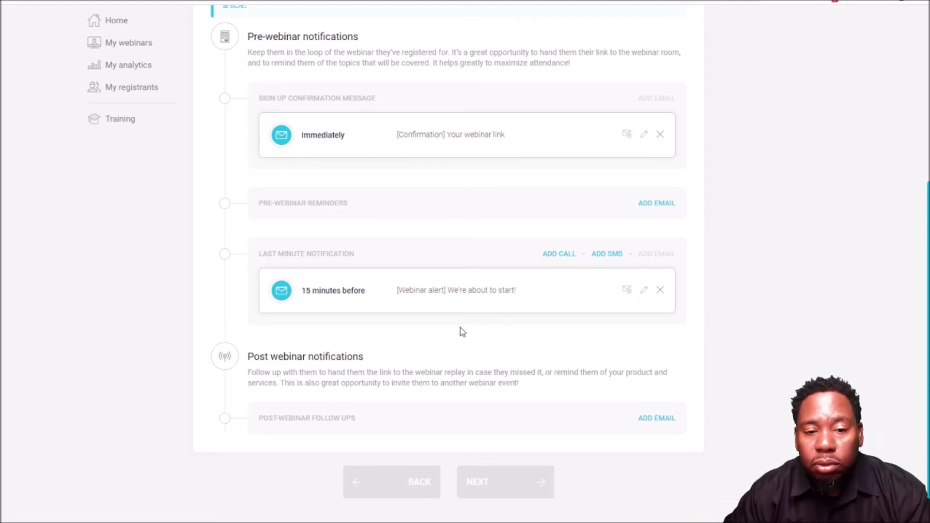
scroll(430, 322, up, 3)
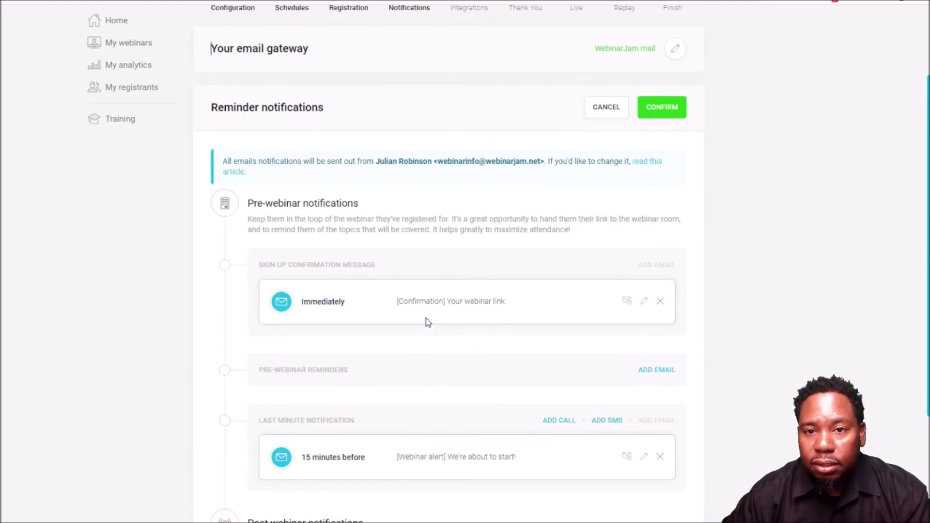
click(660, 108)
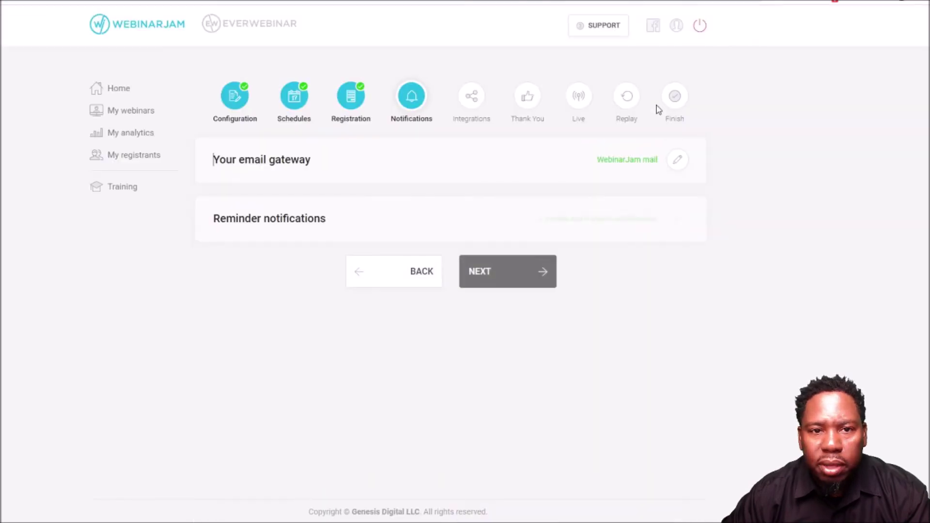
- On the Integrations step, leave the email autoresponder integration unconfigured
click(519, 275)
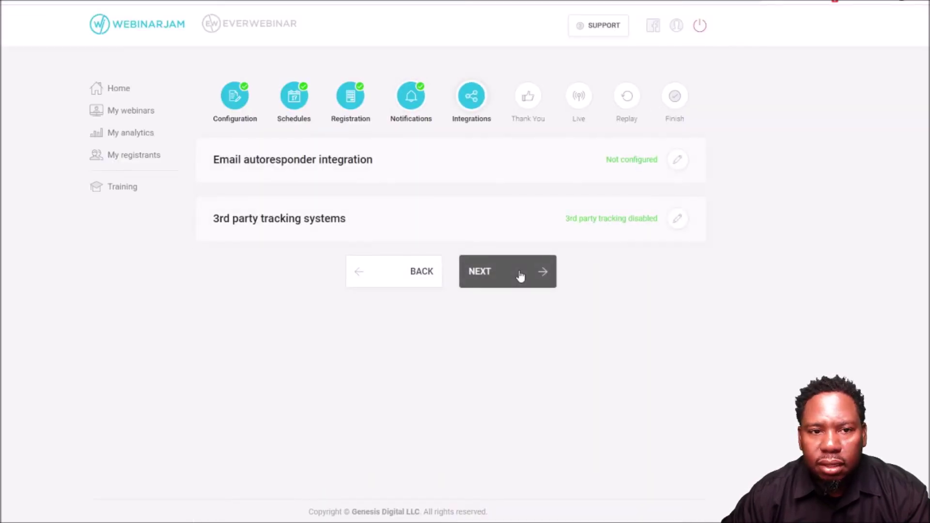
click(677, 164)
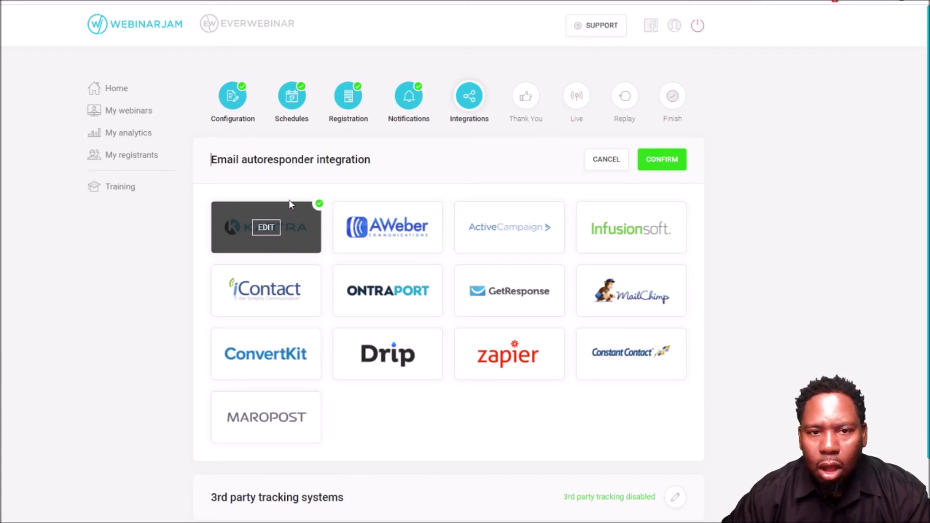
mouse_move(256, 235)
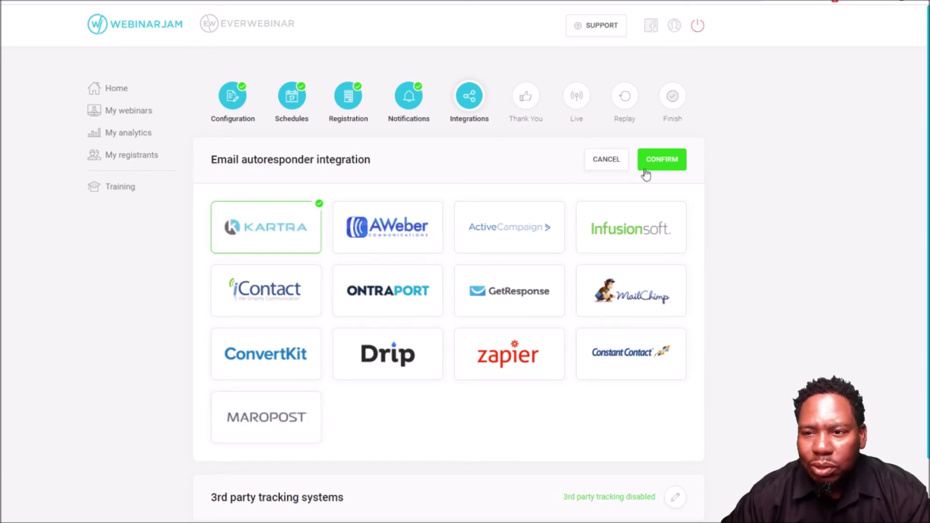
click(666, 161)
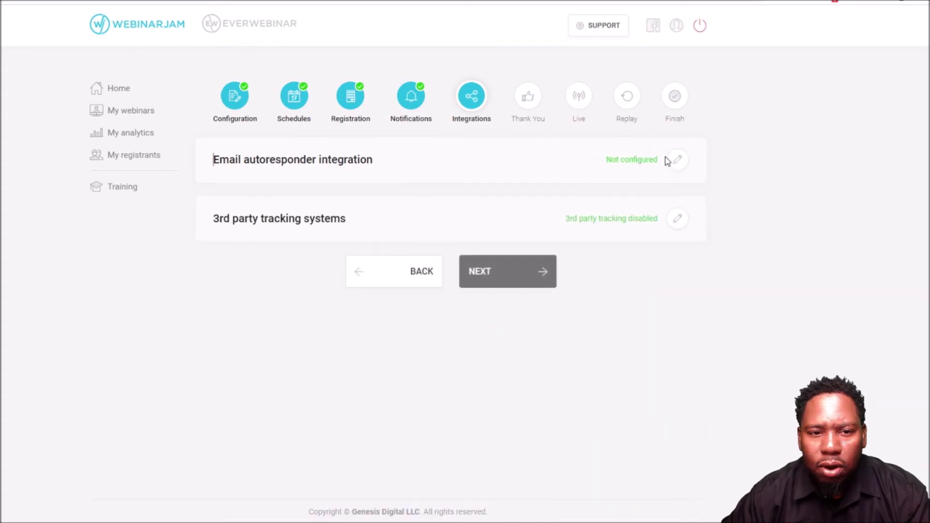
- Keep third-party tracking as 'I don't use any' and go on to the Thank You step
click(676, 221)
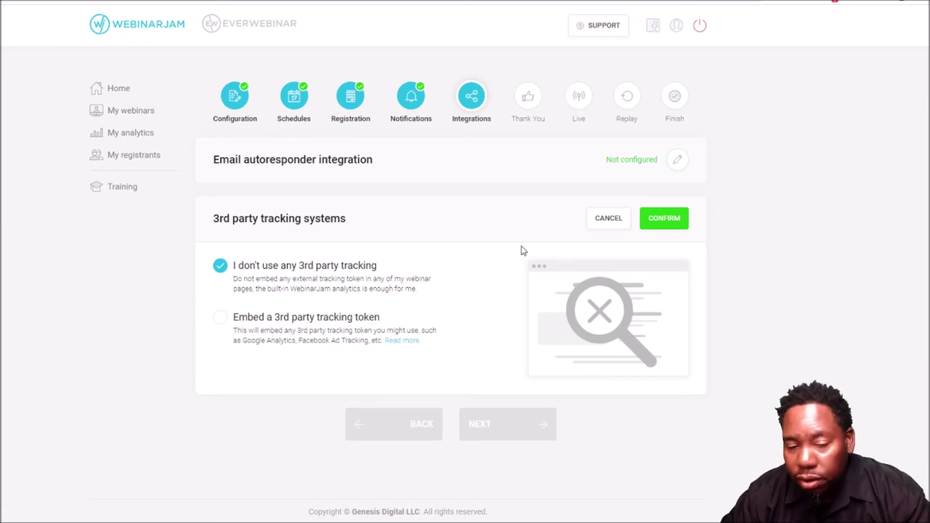
click(671, 222)
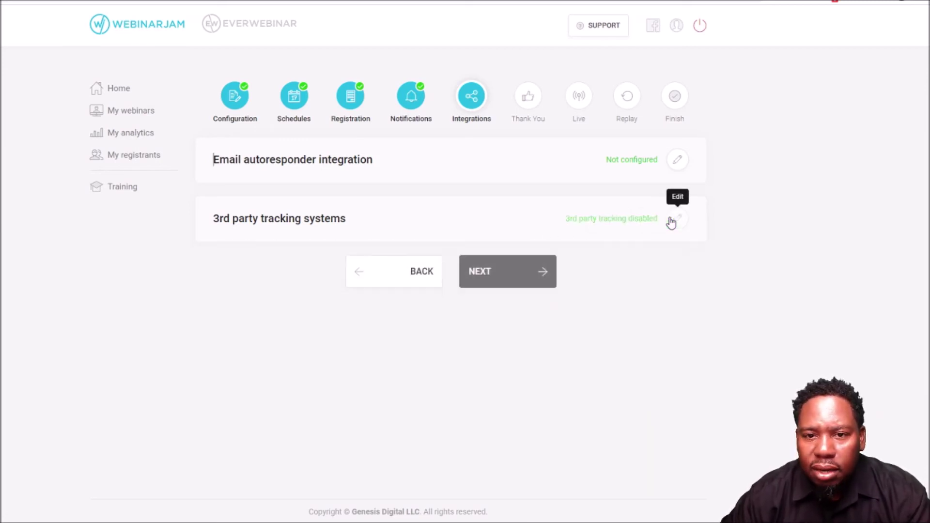
click(512, 282)
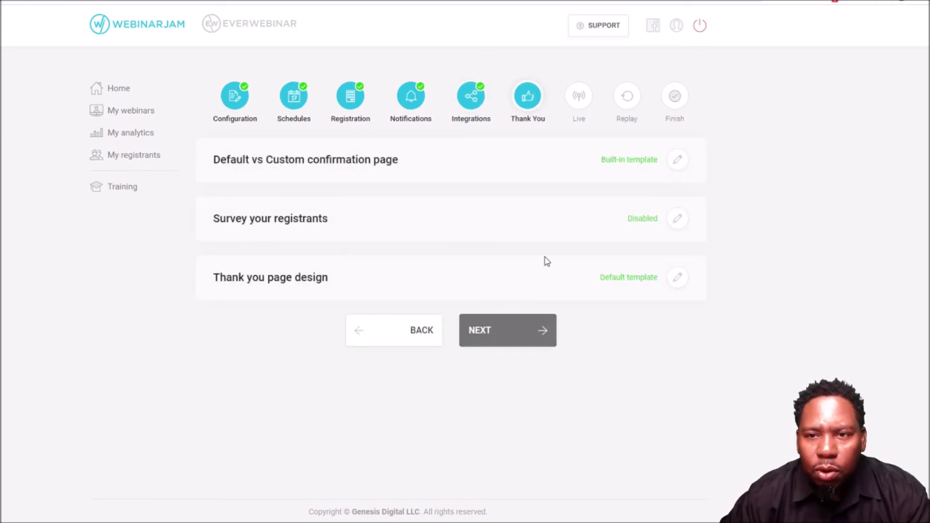
- Confirm the default confirmation page and set the registrant survey back to No
click(679, 161)
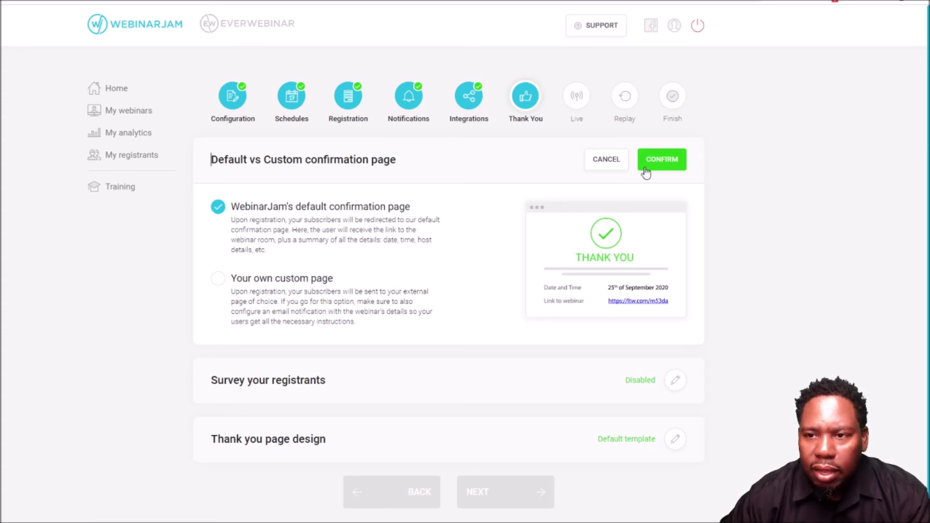
click(660, 165)
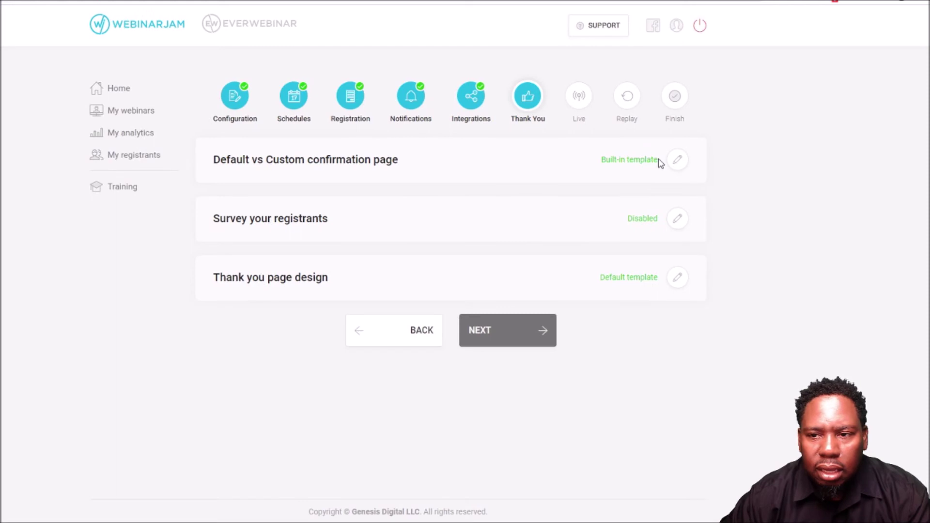
click(675, 226)
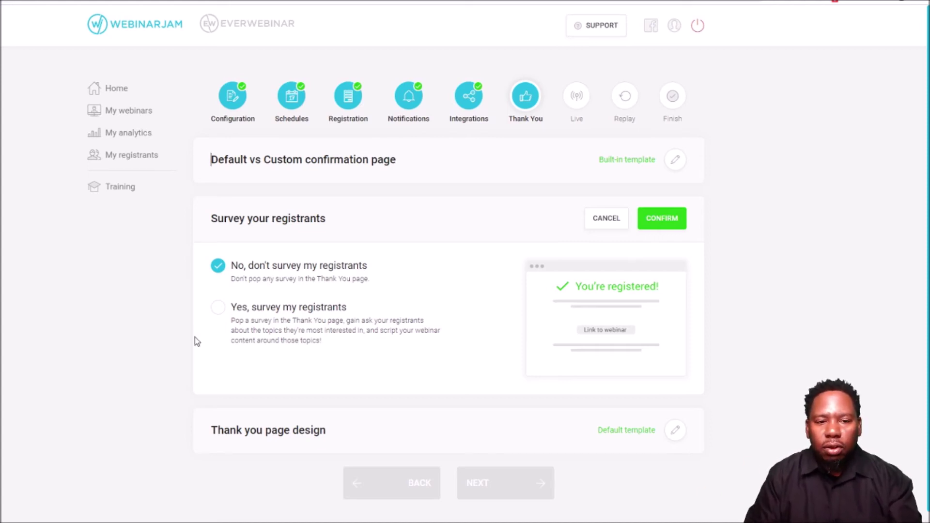
click(218, 308)
scroll(503, 331, down, 1)
scroll(499, 329, down, 3)
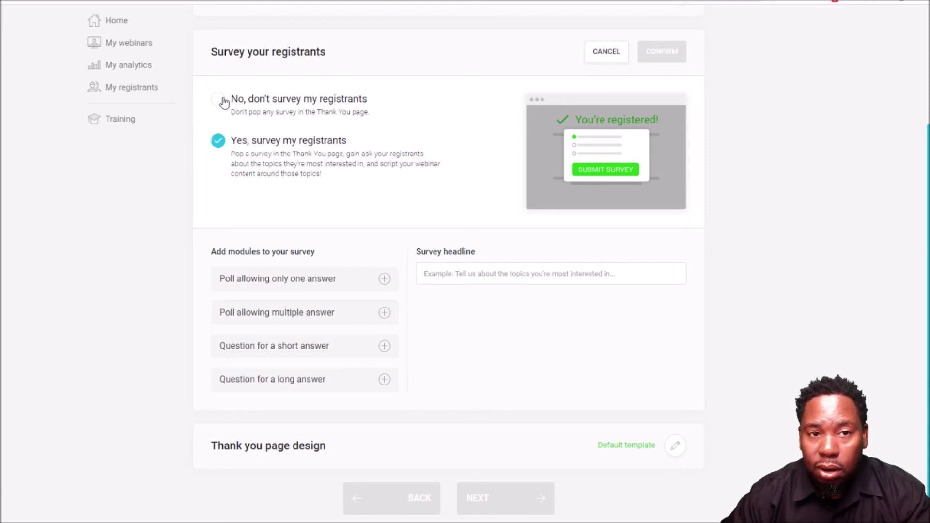
click(220, 100)
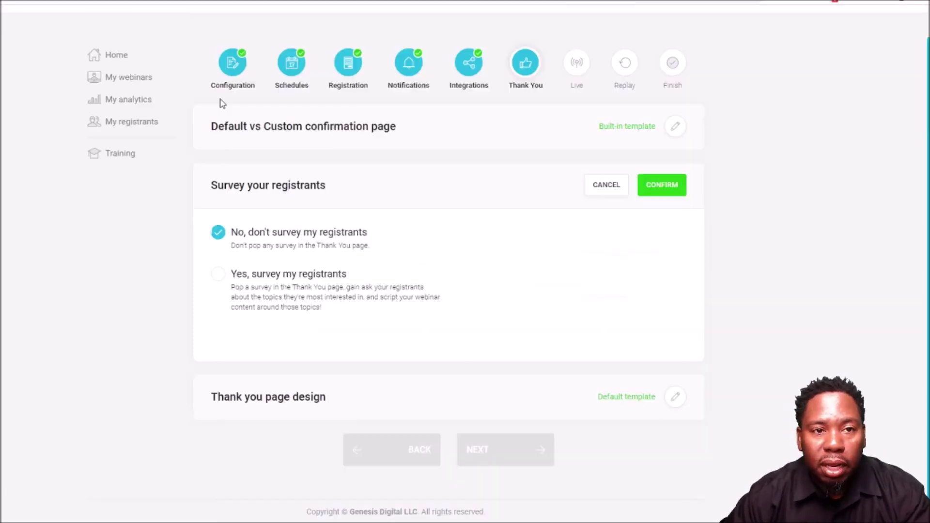
click(664, 187)
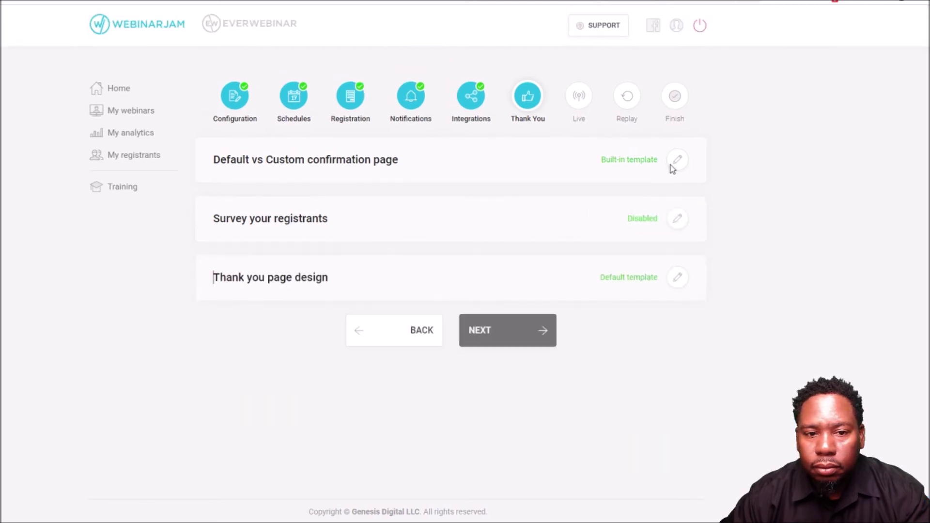
- Preview thank-you templates 1 and 4, keep Template 1, and proceed to the Live step
click(677, 280)
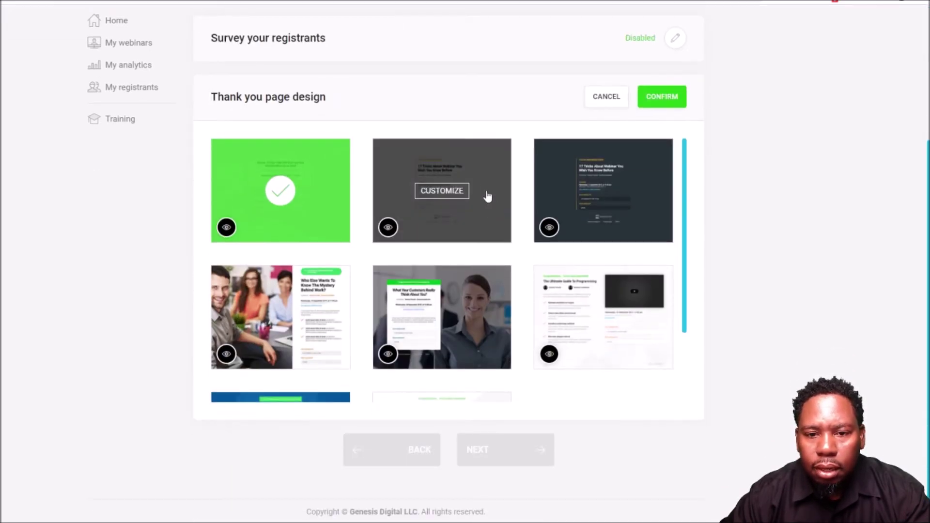
click(227, 227)
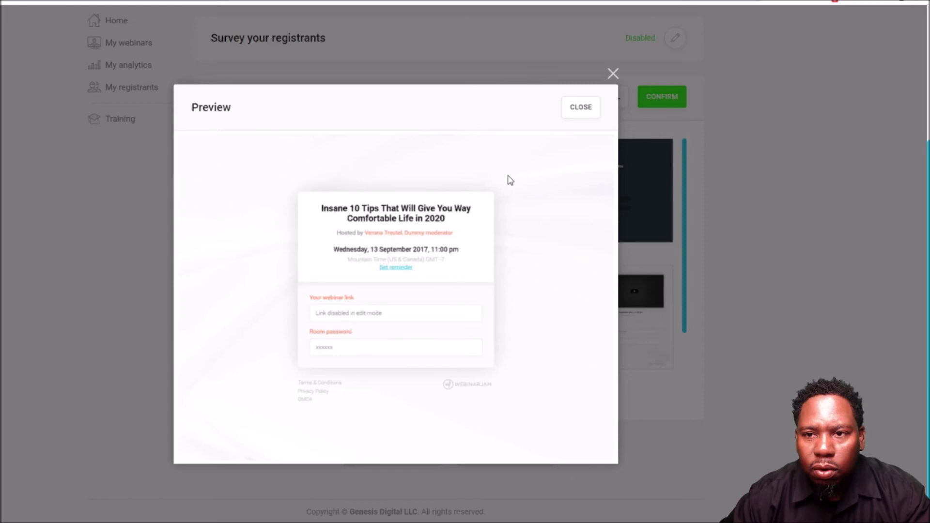
click(580, 110)
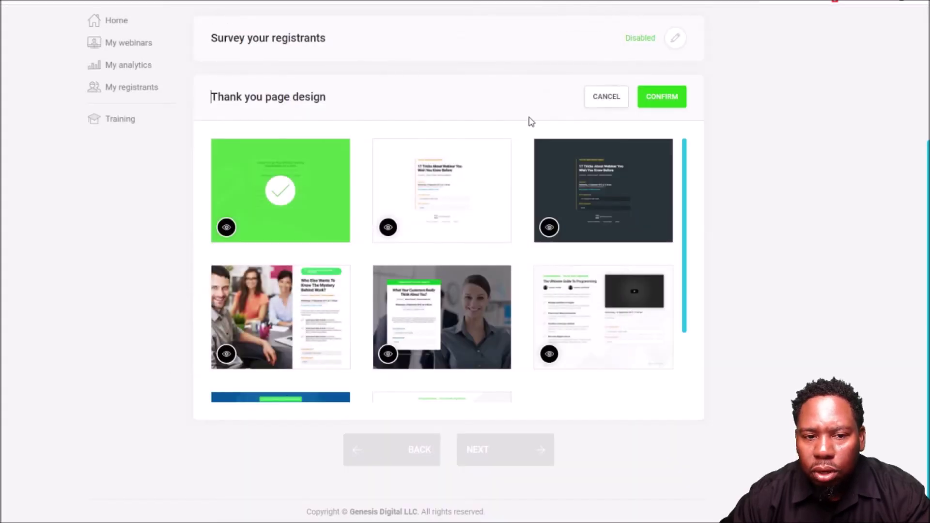
click(226, 354)
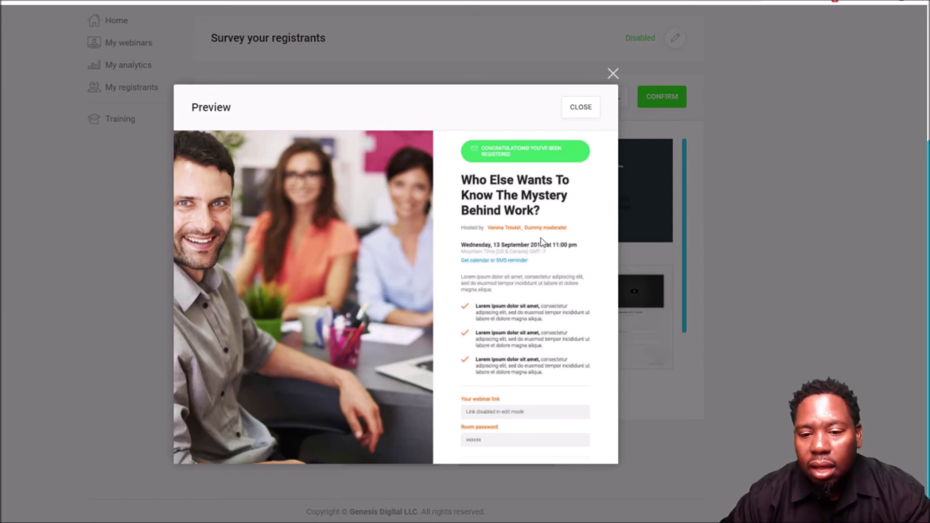
click(581, 107)
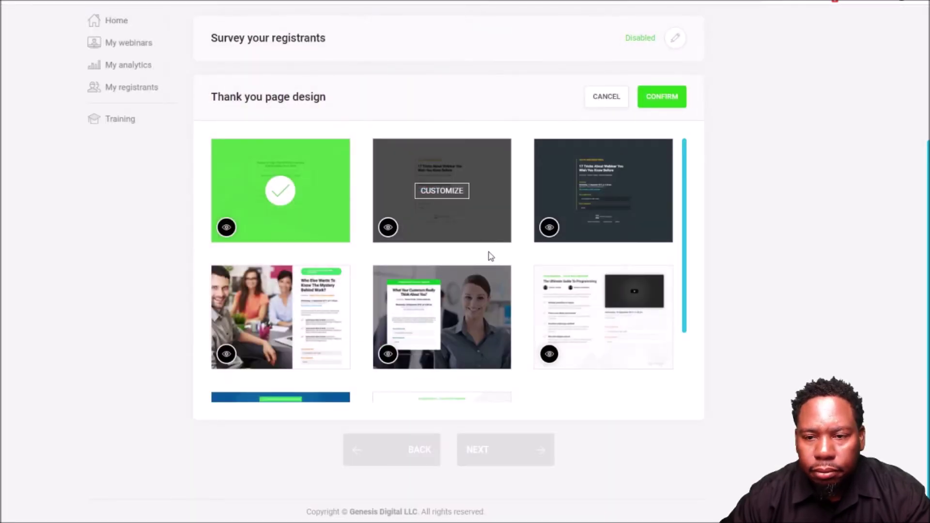
click(660, 101)
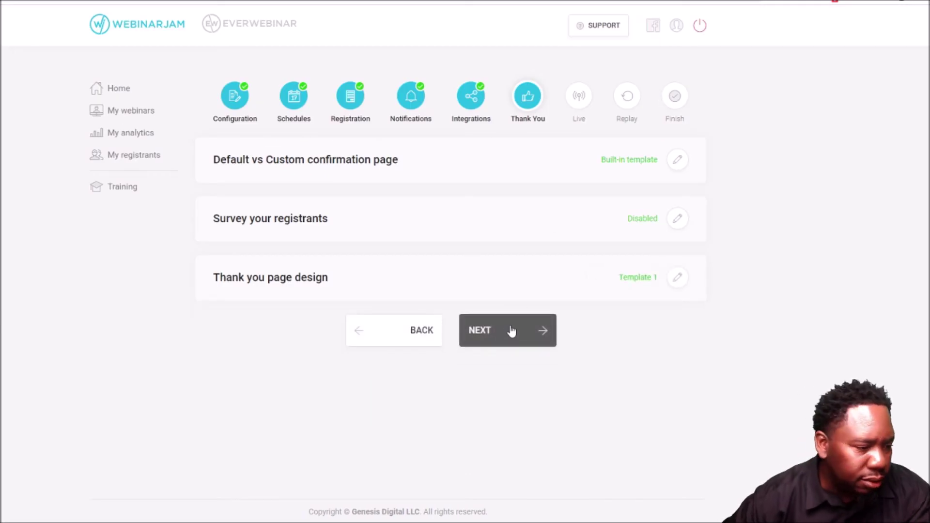
click(511, 330)
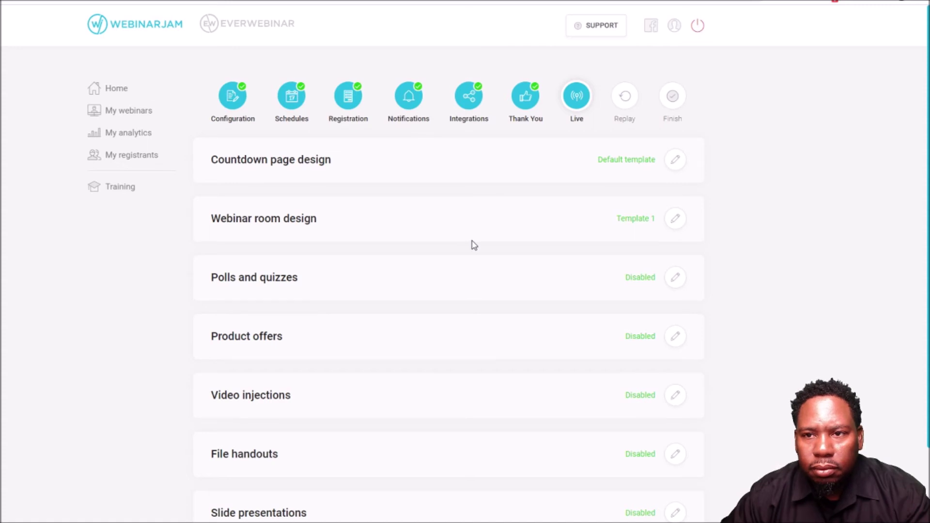
- Preview the first countdown page template and confirm it as the countdown design
scroll(472, 240, down, 1)
scroll(472, 240, up, 1)
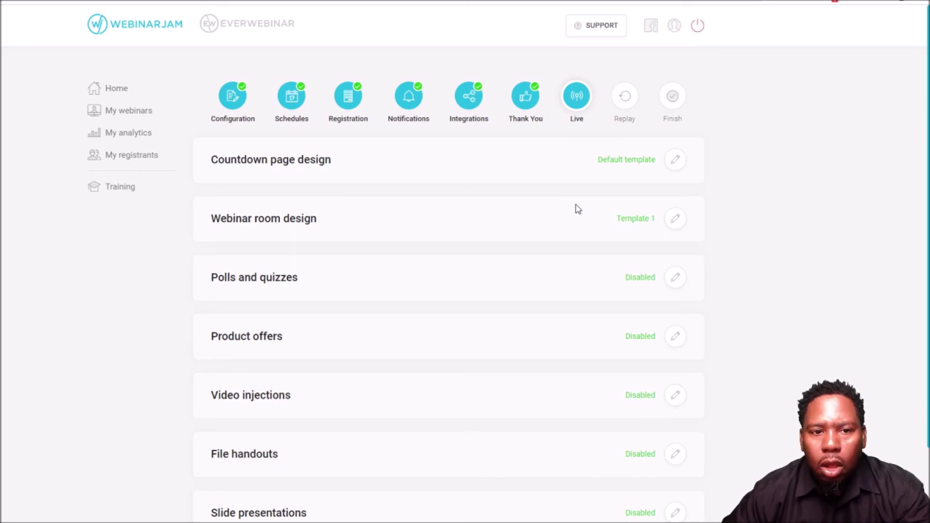
click(675, 162)
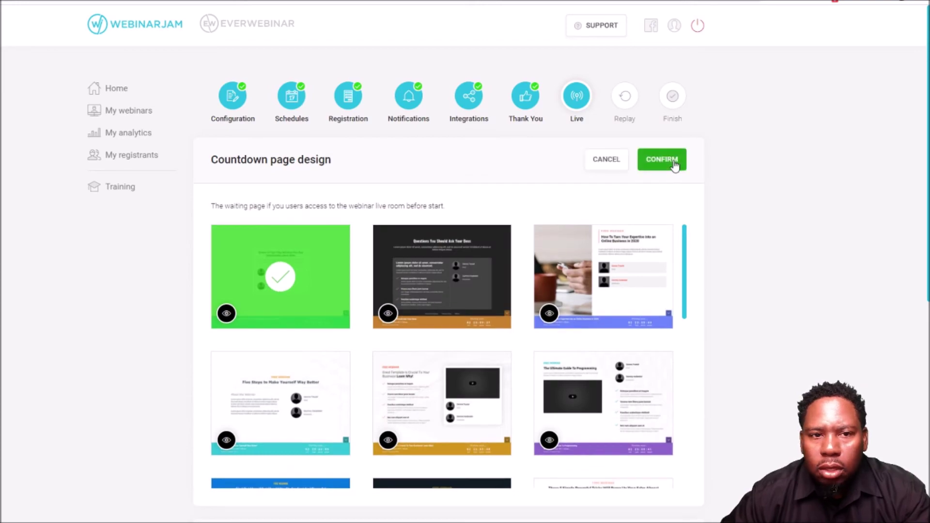
click(227, 314)
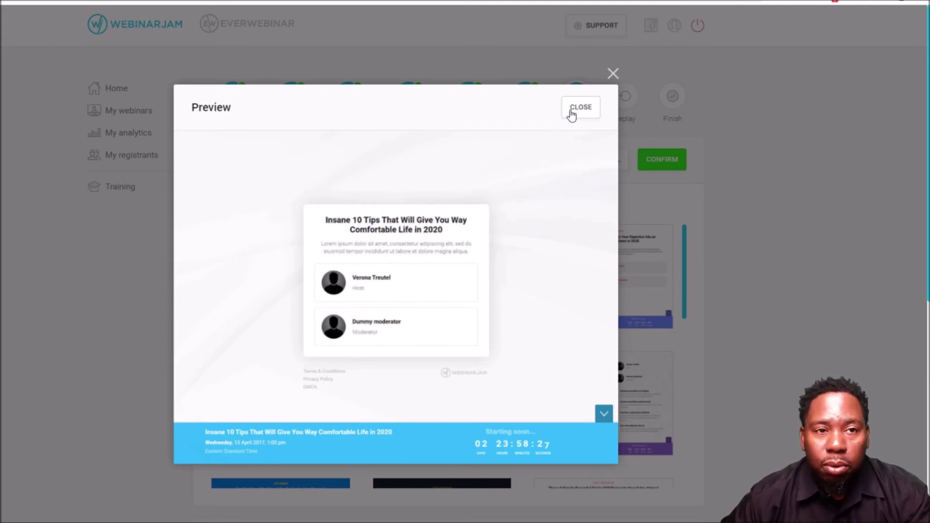
click(572, 115)
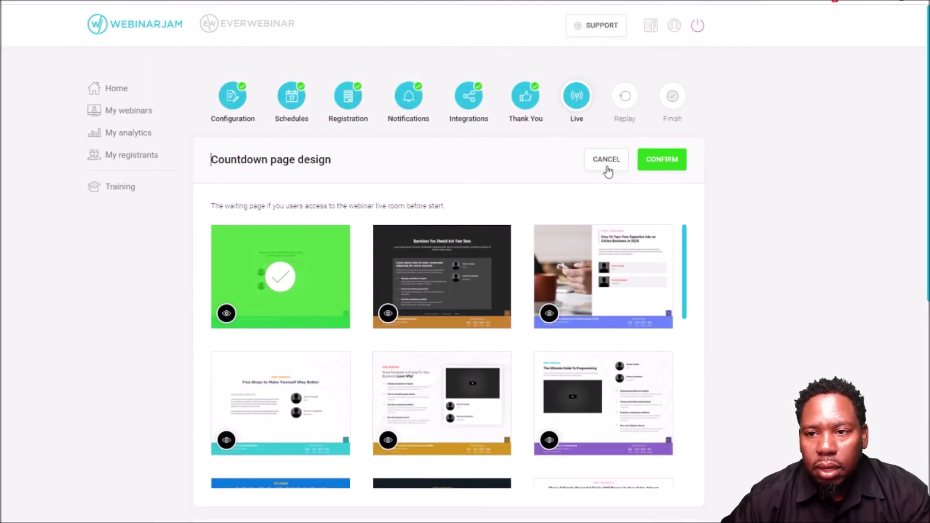
click(657, 159)
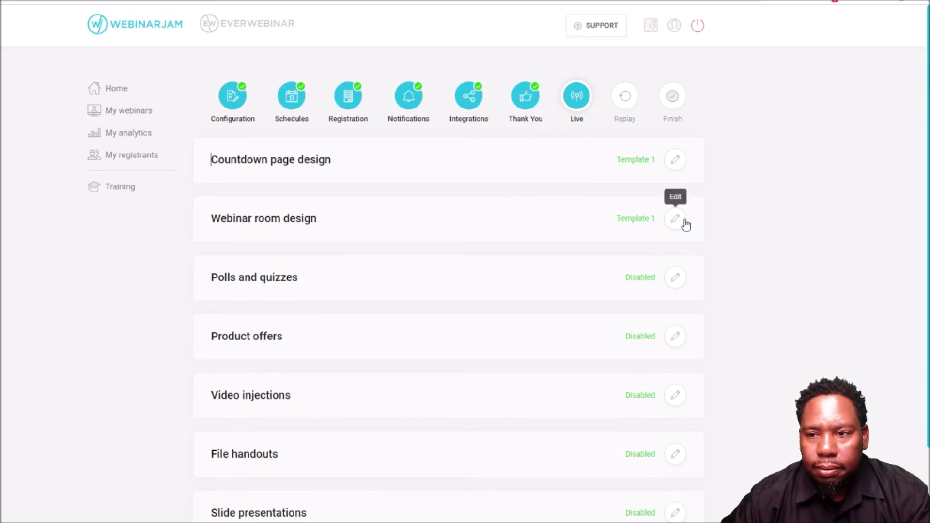
- Preview webinar room templates 1 and 6, then pick Template 6 with blue accents
click(676, 219)
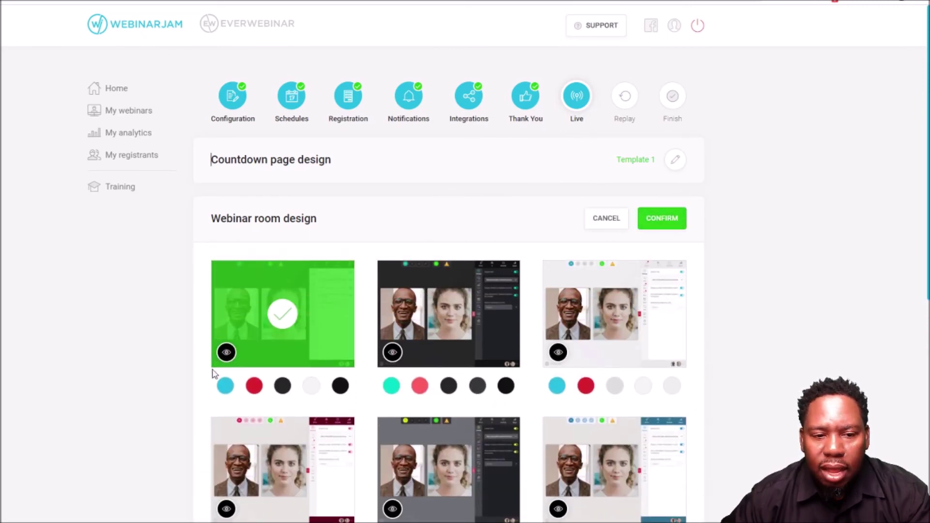
click(227, 353)
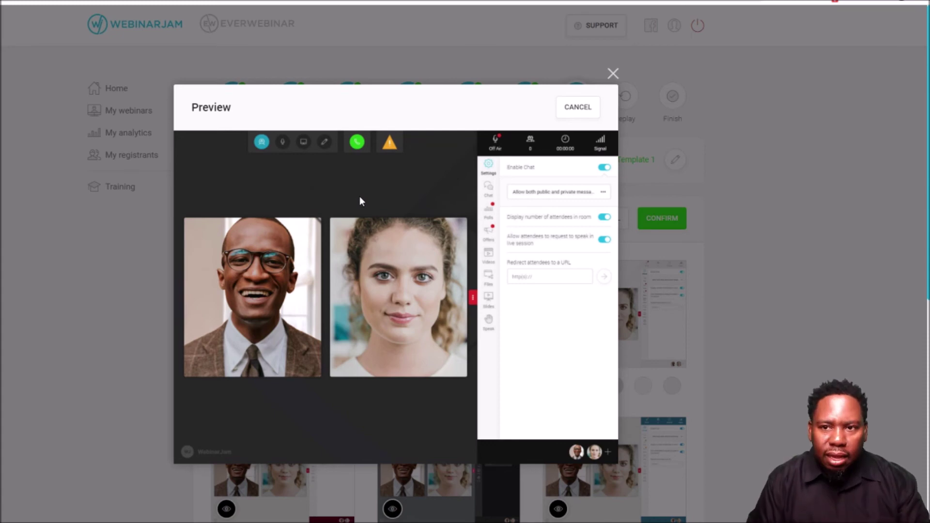
click(613, 75)
scroll(557, 335, down, 3)
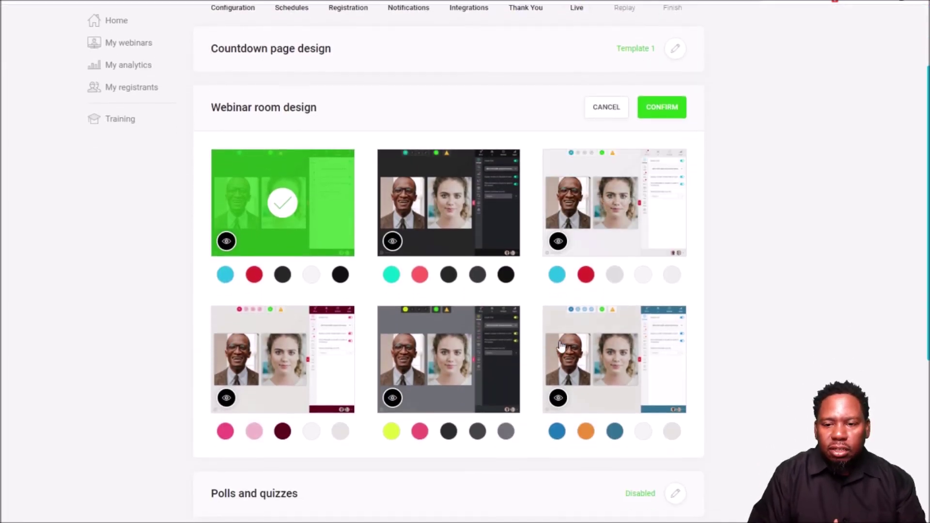
click(558, 398)
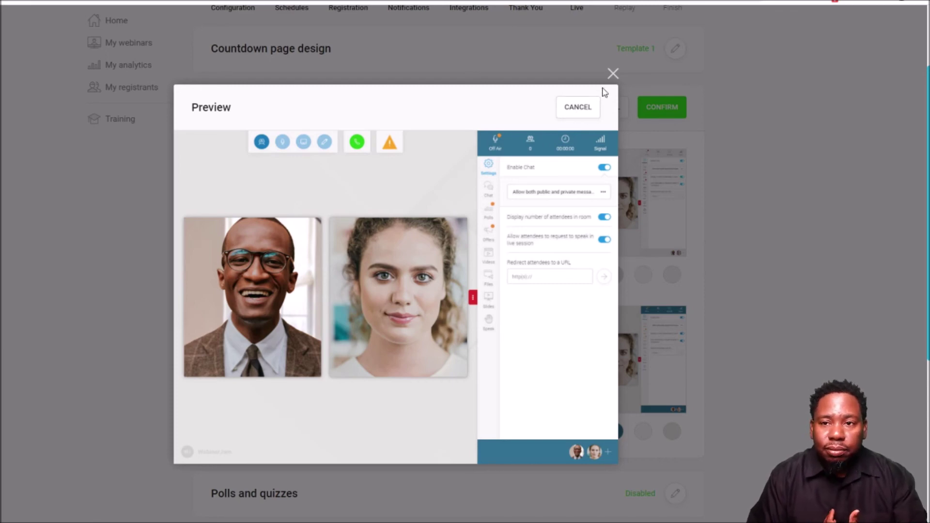
click(611, 75)
click(614, 360)
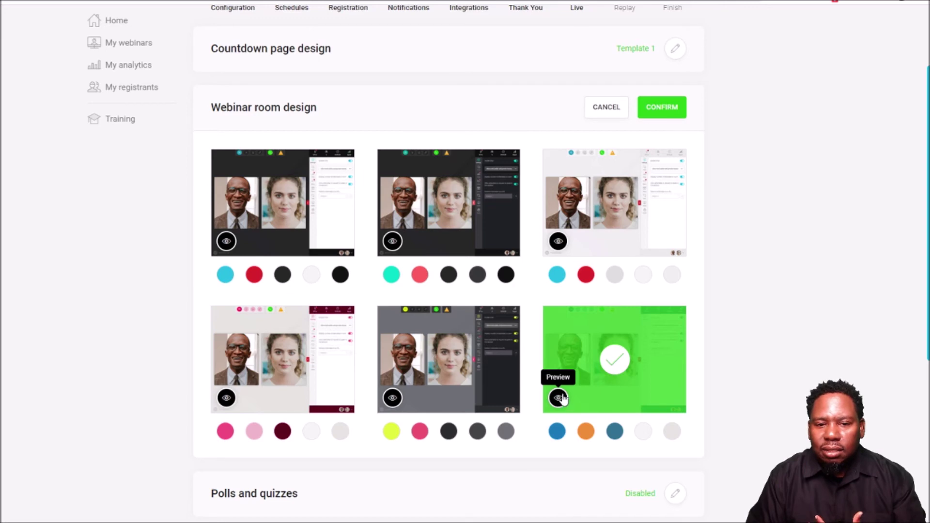
- Confirm Template 6 for the webinar room, then open and cancel an empty new poll
click(662, 107)
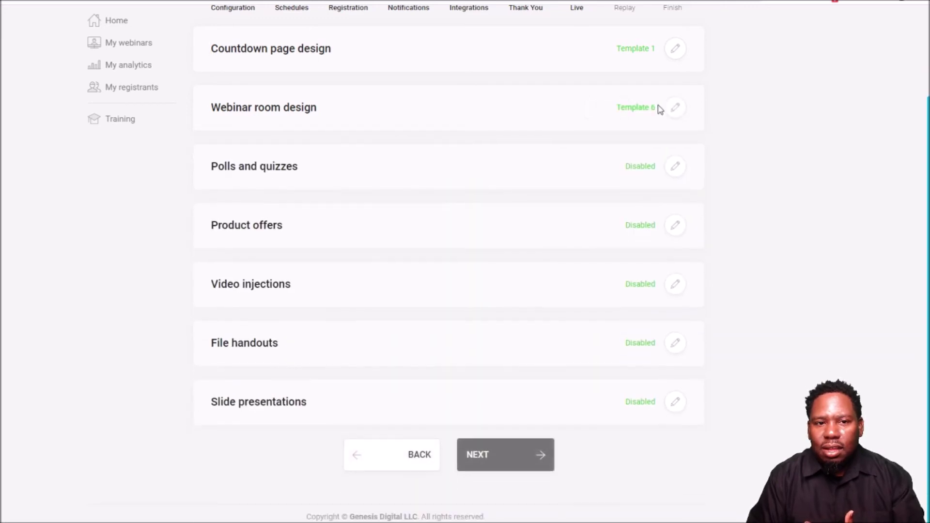
click(676, 170)
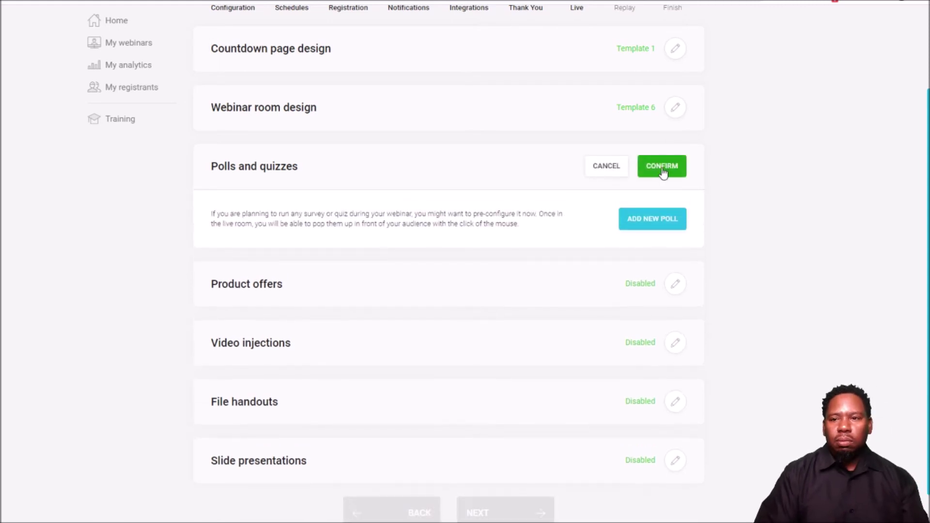
click(645, 224)
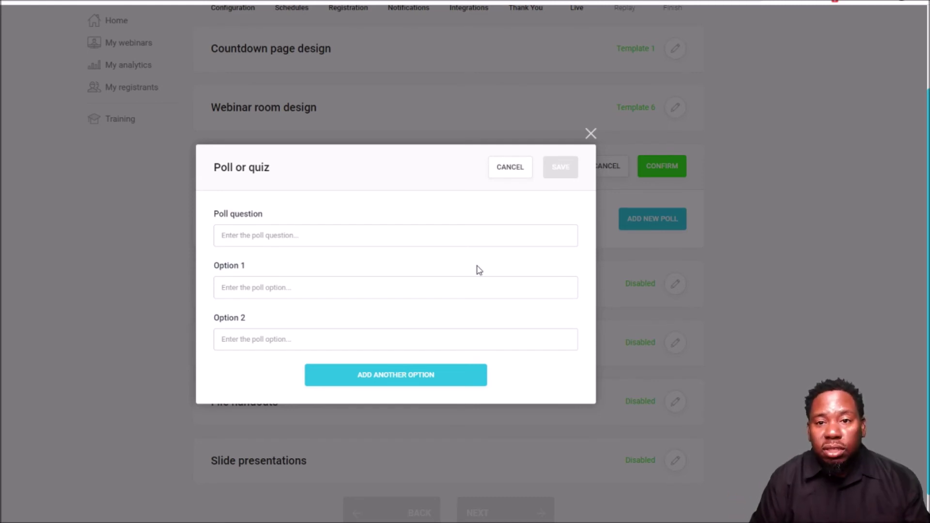
click(509, 169)
- Confirm polls and quizzes, product offers and video injections stay disabled
click(662, 169)
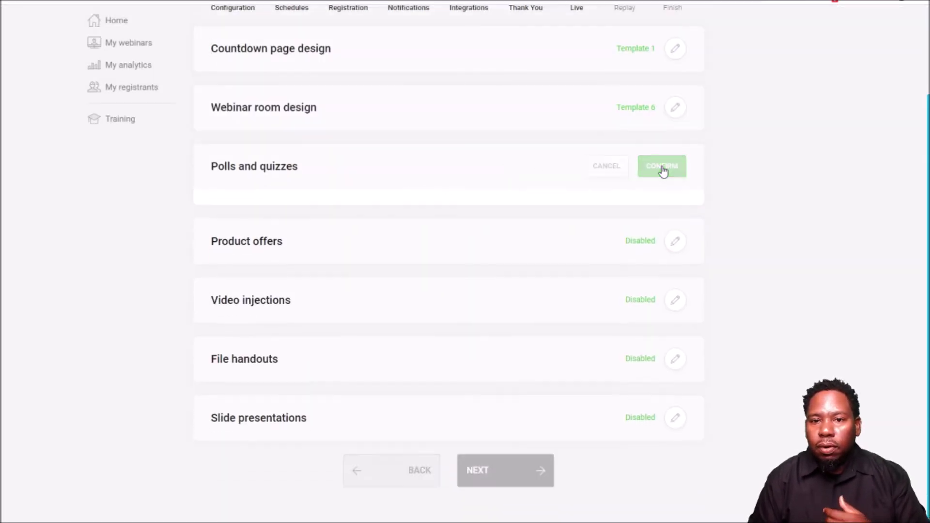
click(677, 227)
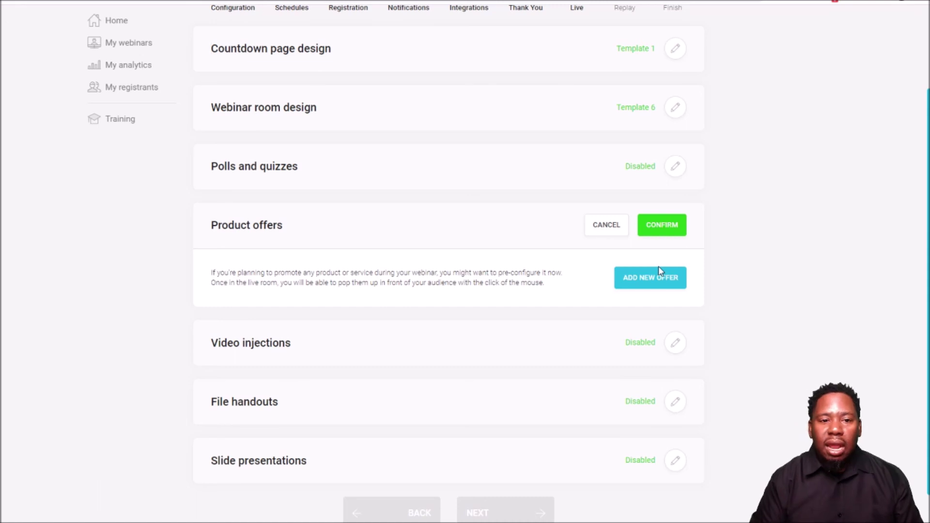
click(667, 232)
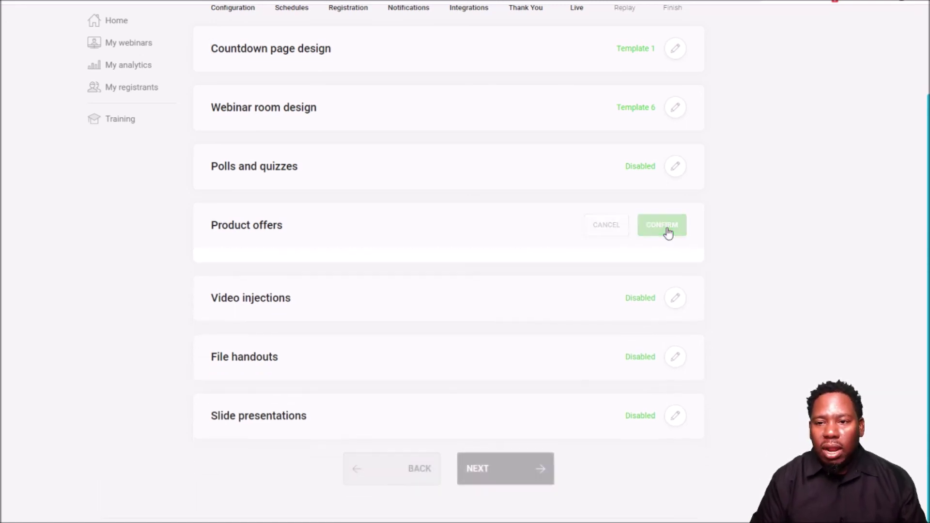
click(673, 288)
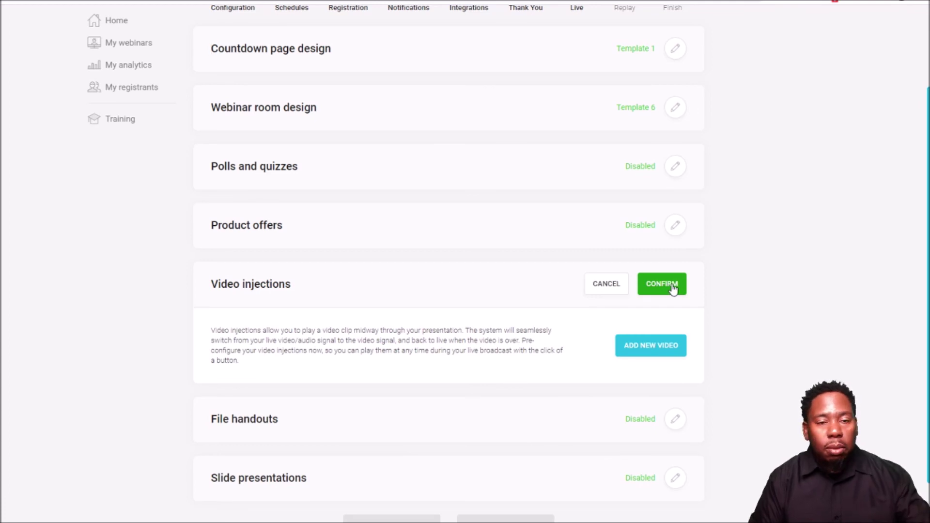
click(673, 287)
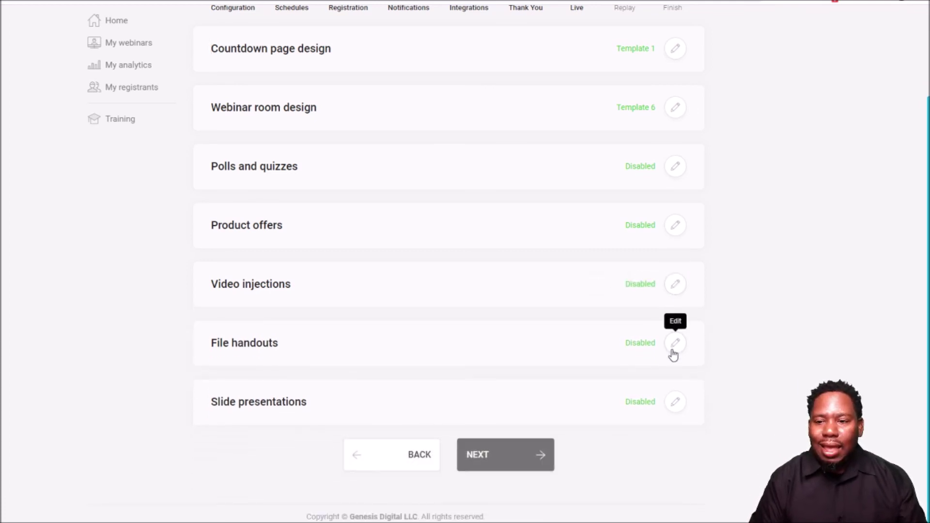
- Confirm file handouts and slide presentations stay disabled
click(675, 344)
scroll(572, 336, down, 2)
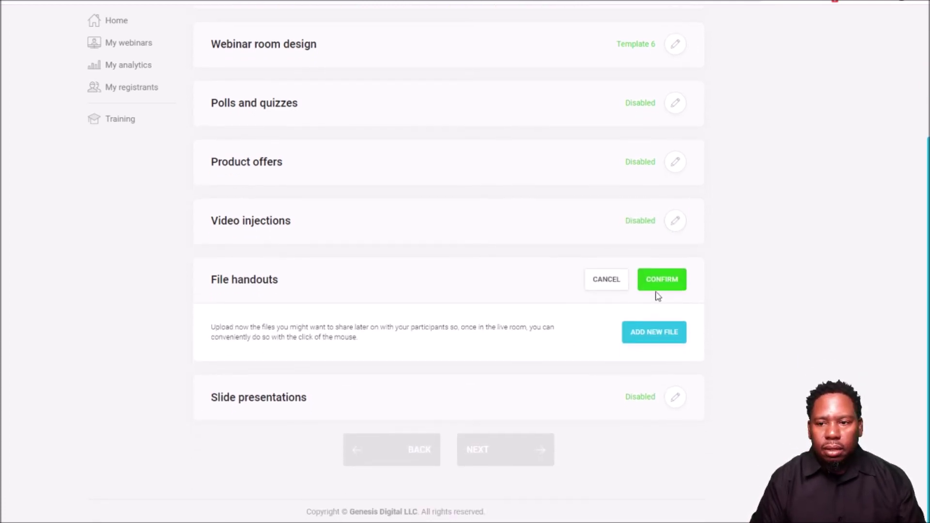
click(668, 280)
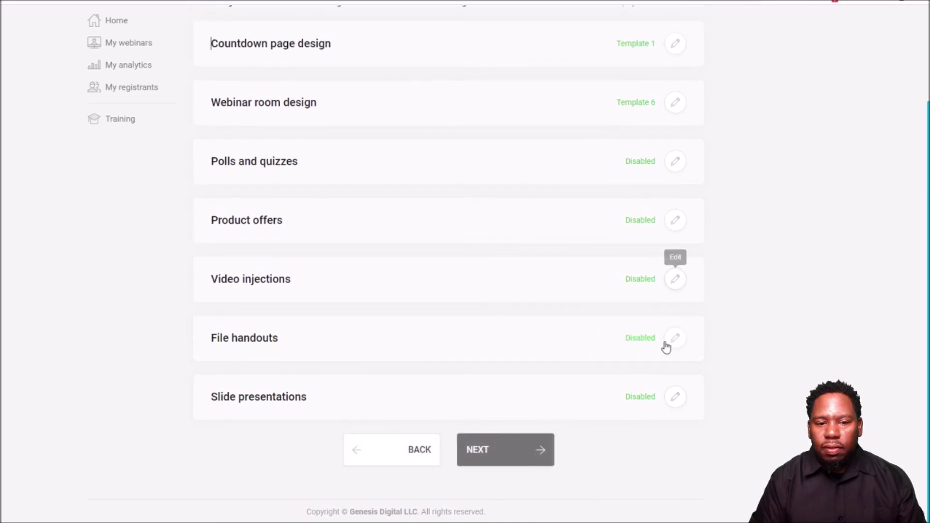
click(675, 397)
scroll(588, 362, down, 2)
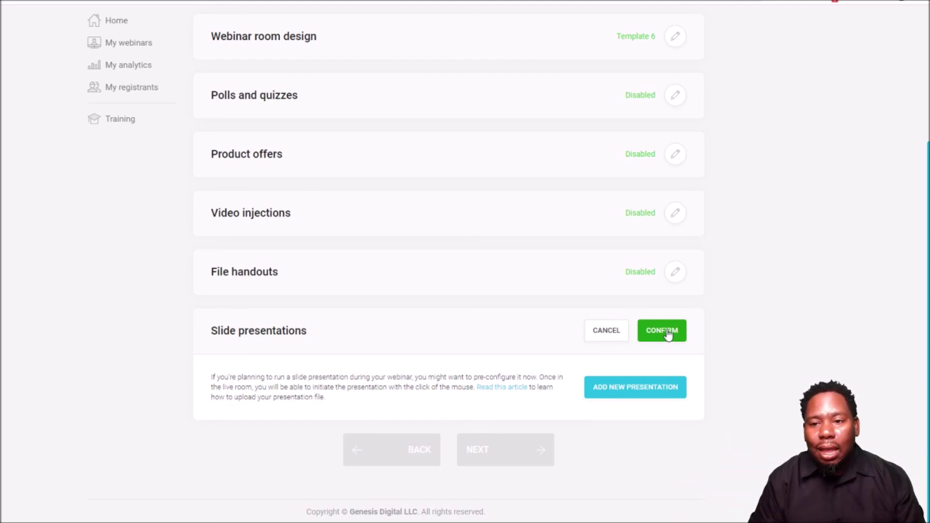
click(668, 335)
- Set Webinar replay recording to 'Yes, record the webinar session' and confirm
click(525, 461)
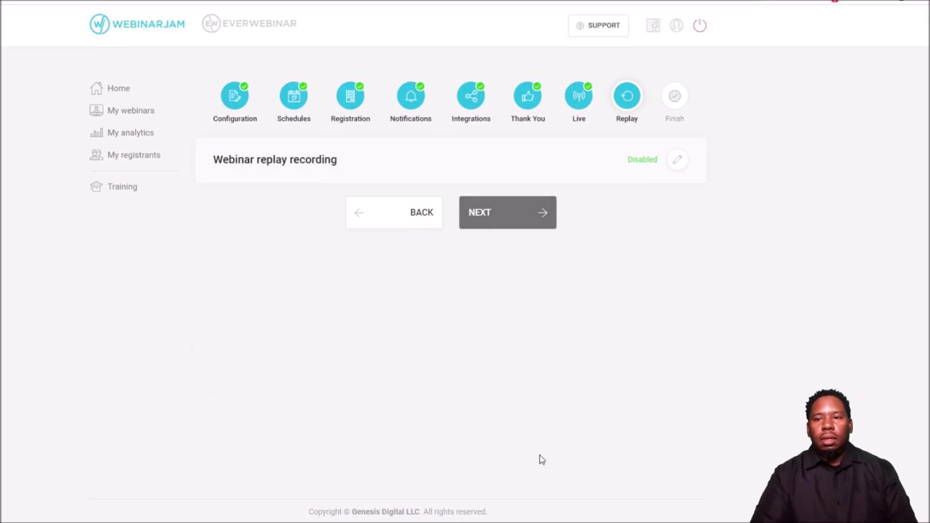
click(527, 217)
click(409, 297)
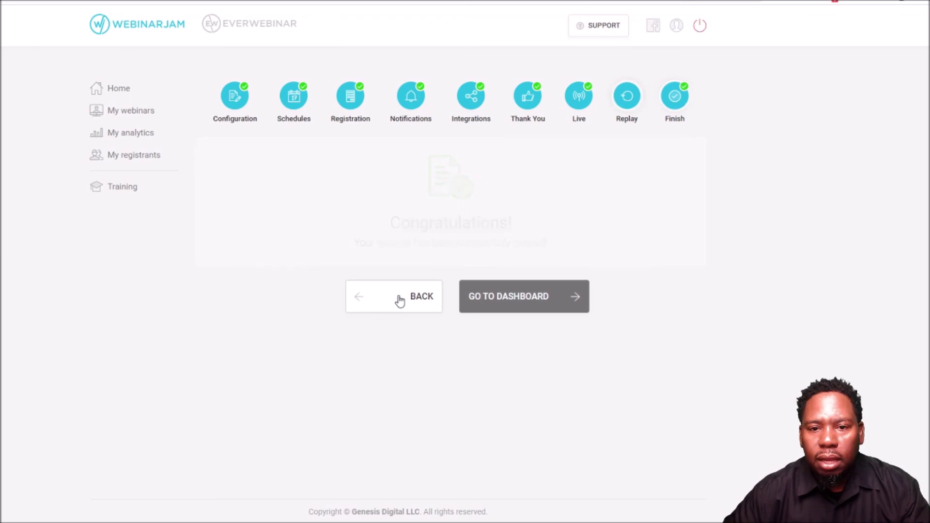
click(679, 162)
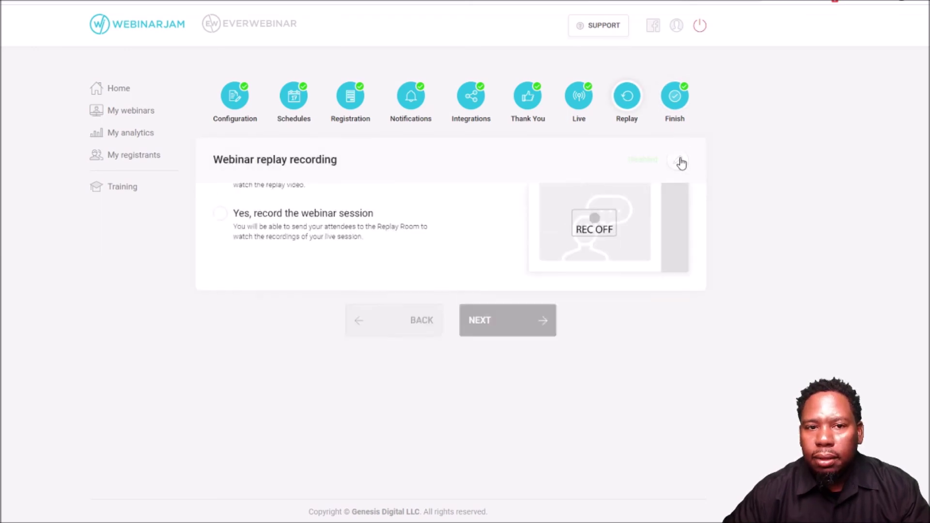
click(226, 261)
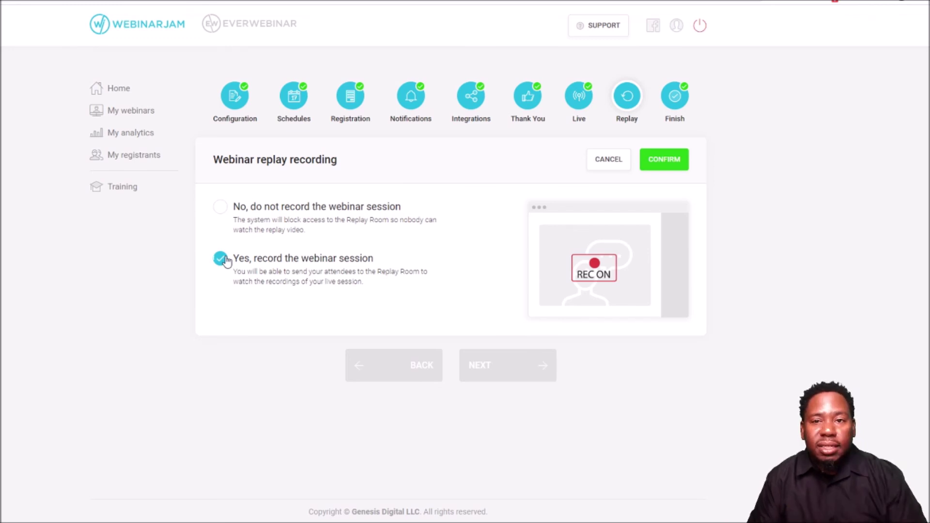
click(658, 162)
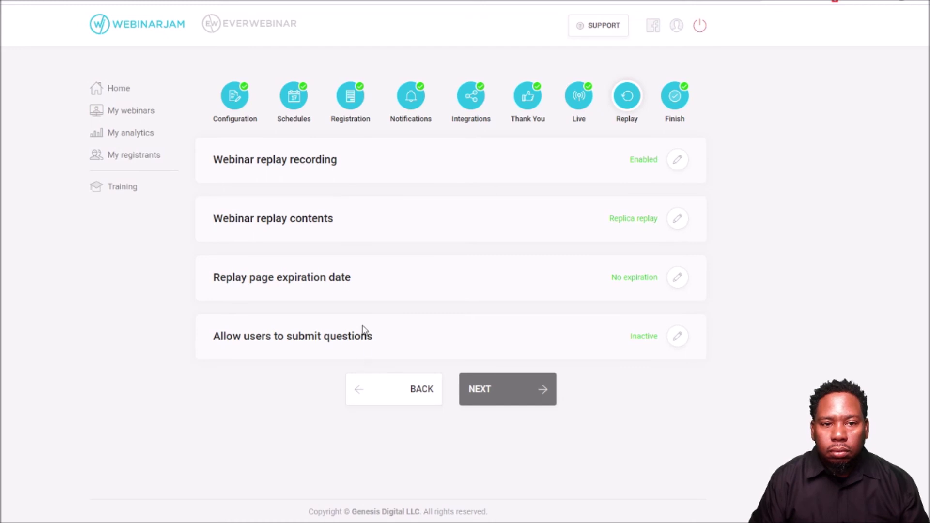
- Keep Replica replay as the replay contents
click(677, 220)
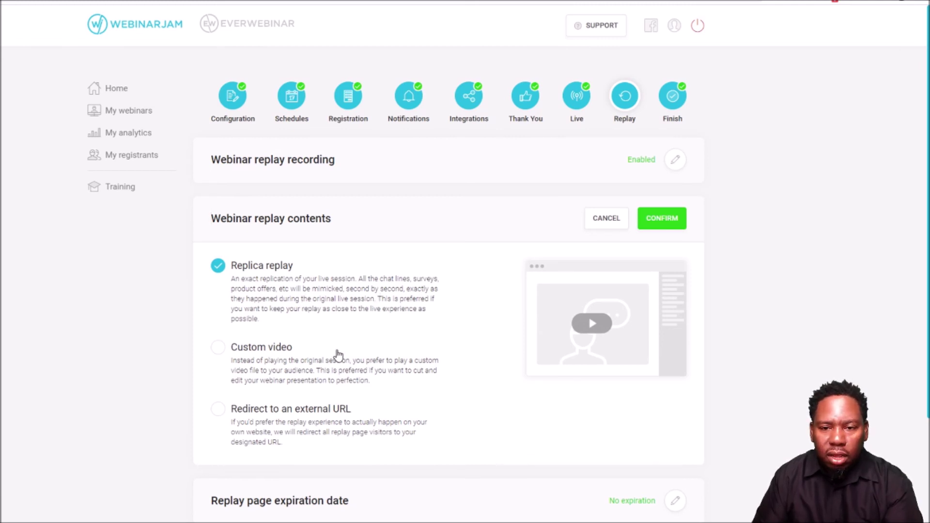
scroll(338, 356, down, 1)
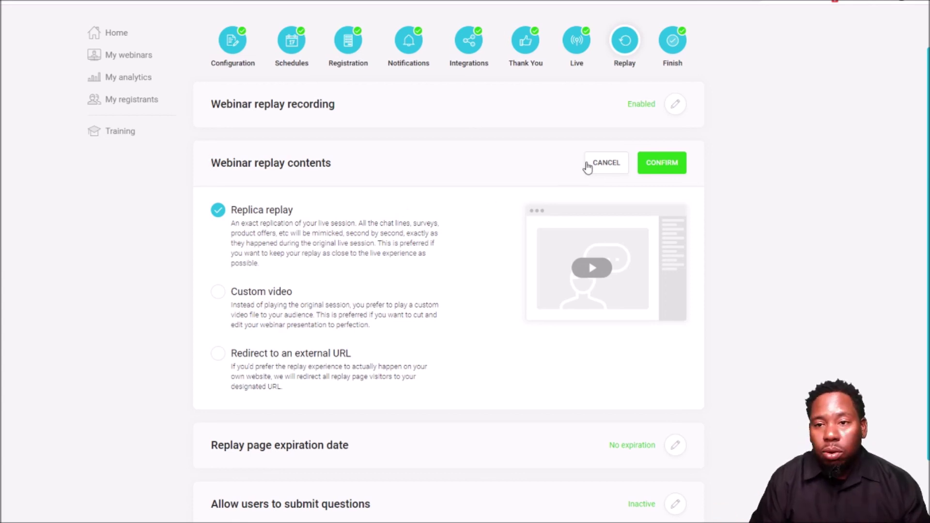
click(660, 163)
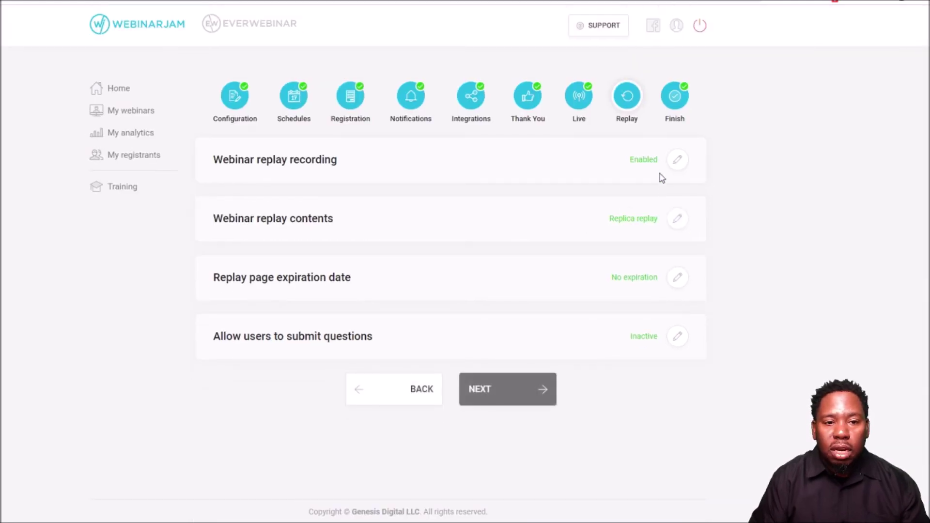
- Set the replay page to expire 72 hours after the live session
click(678, 278)
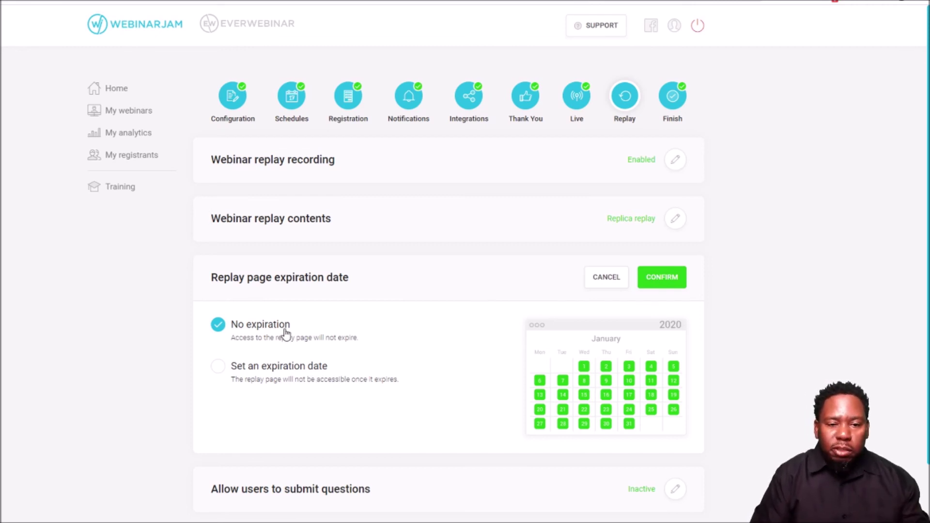
click(281, 375)
scroll(316, 380, down, 3)
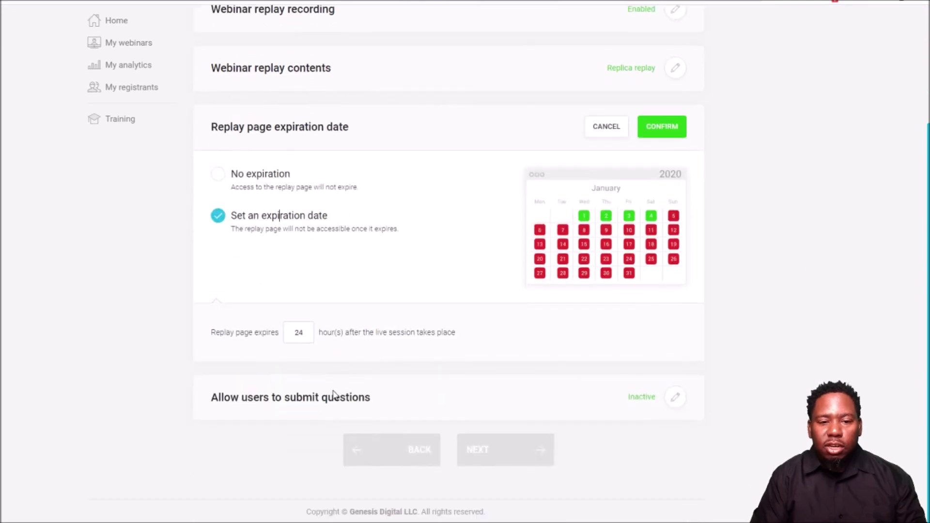
double_click(299, 332)
text(72)
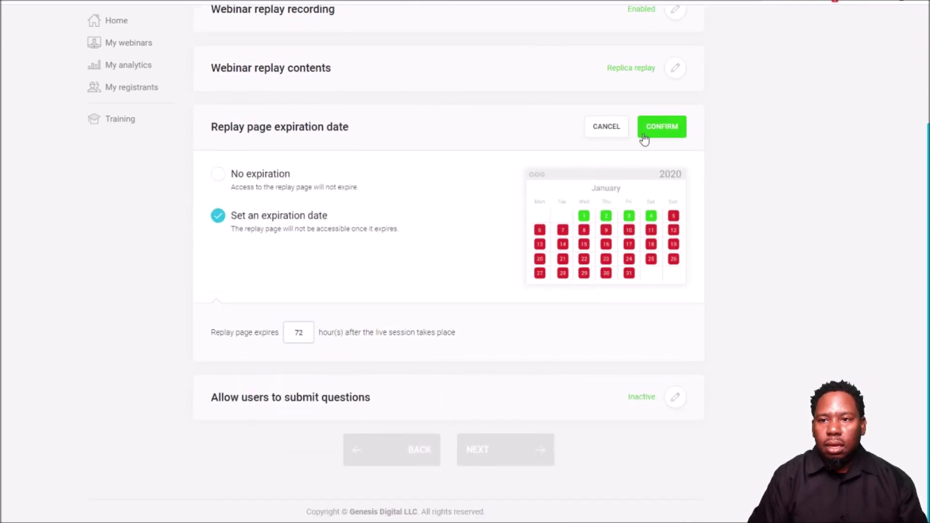
click(671, 128)
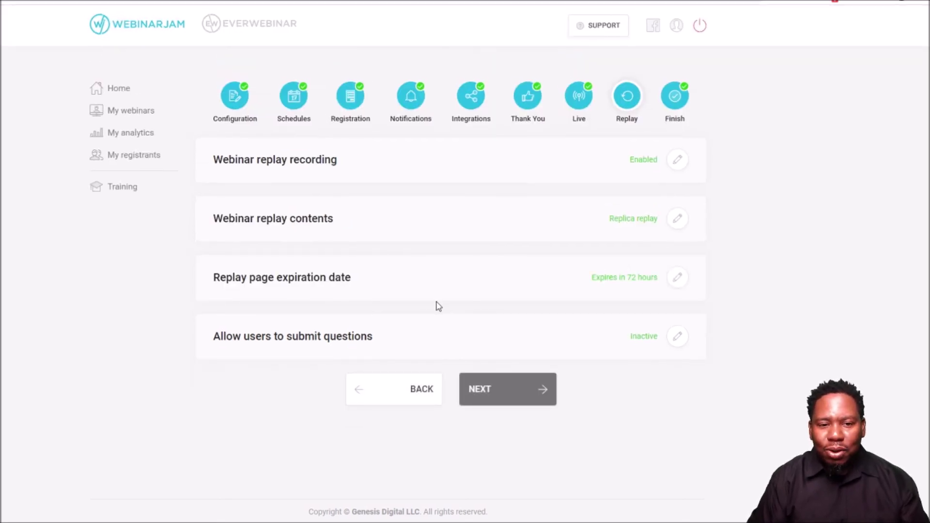
click(674, 339)
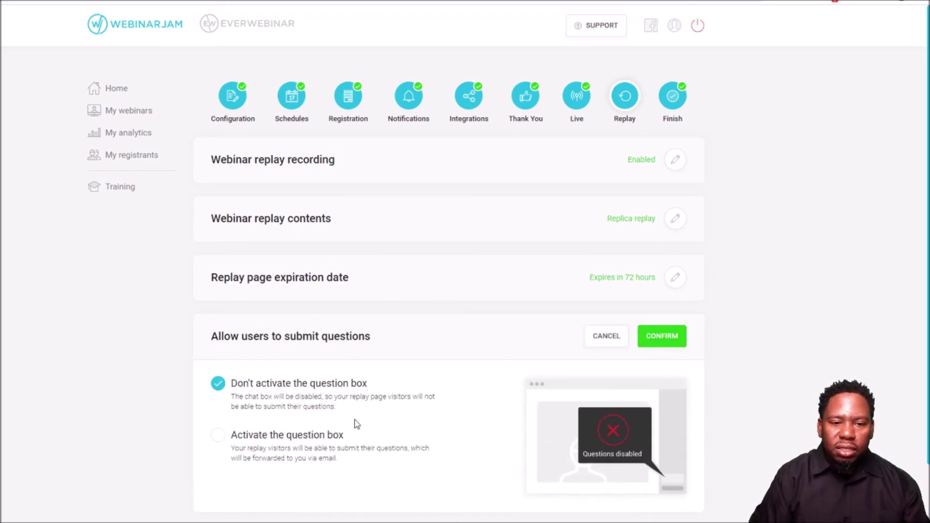
- Try activating the replay question box and fill in the forwarding email field
scroll(357, 424, down, 2)
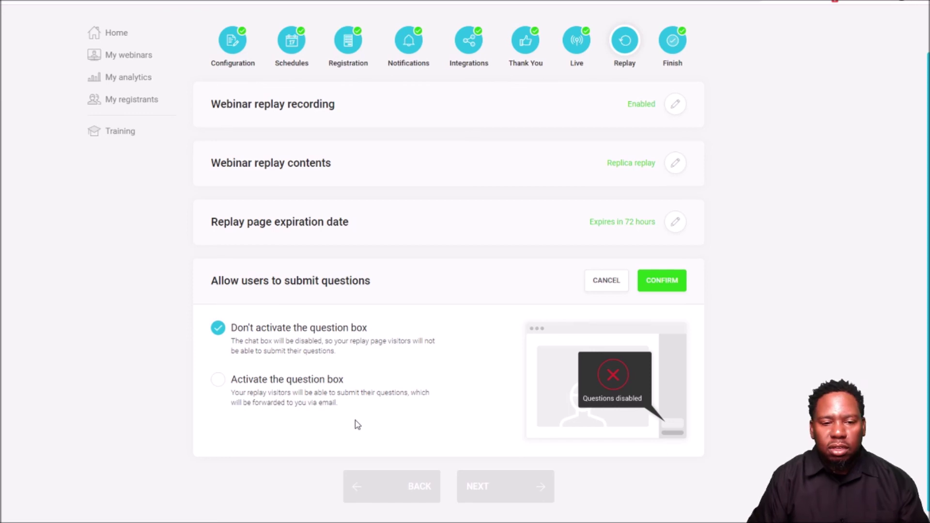
click(213, 386)
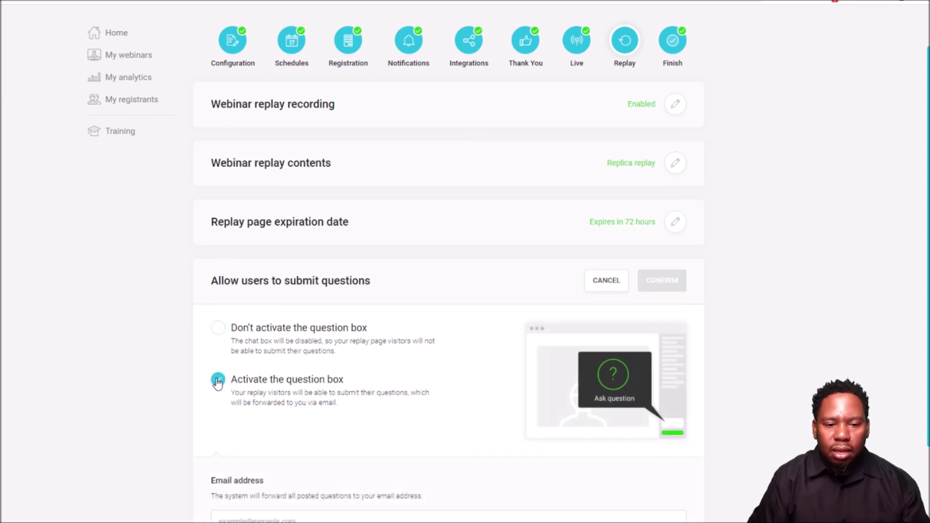
click(217, 330)
click(218, 381)
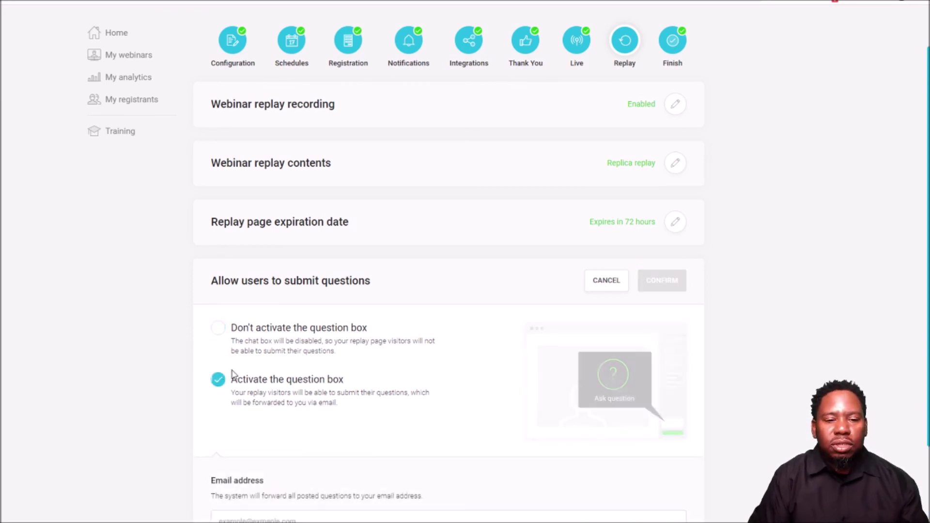
scroll(312, 349, down, 3)
click(284, 395)
click(297, 358)
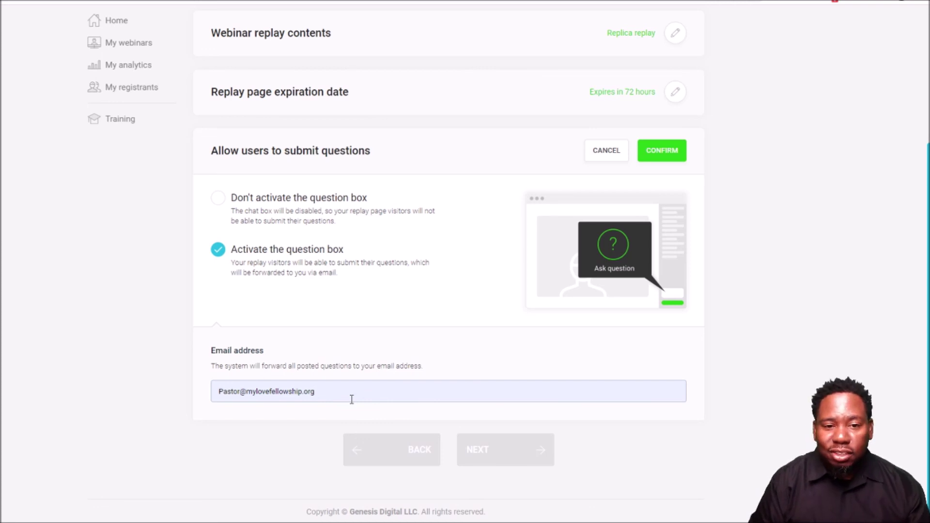
- Switch back to 'Don't activate the question box', confirm it, and continue to the Finish page
click(219, 198)
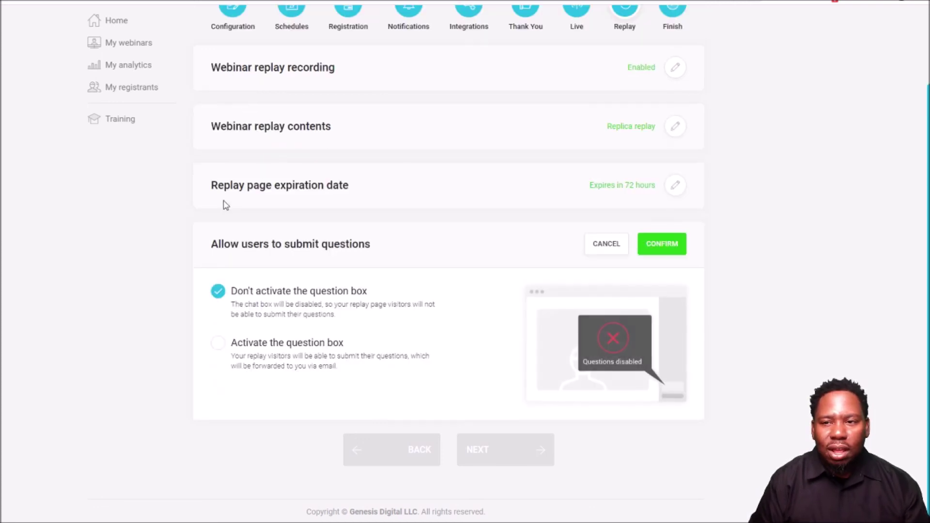
click(668, 245)
click(518, 395)
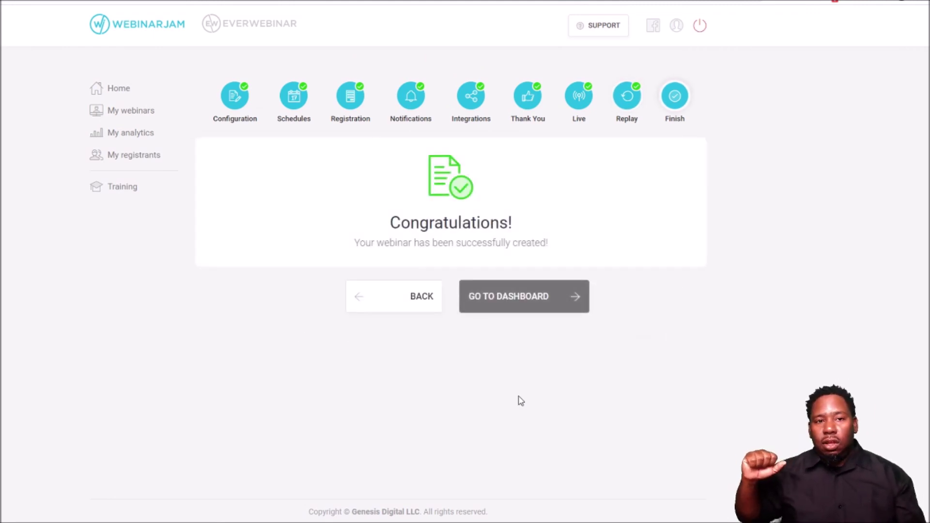
- Go to the My webinars dashboard listing Test Webinar Config Long Way and the other two webinars
click(548, 302)
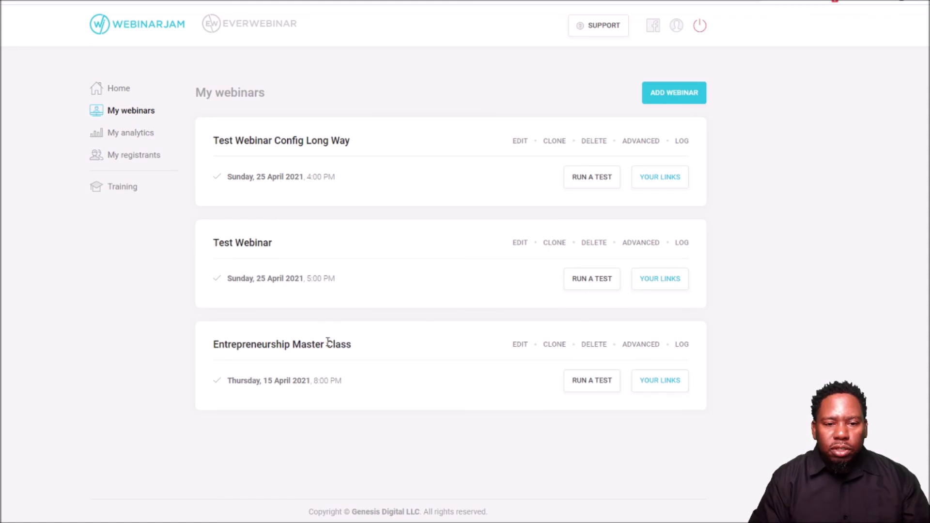
drag(339, 342, 272, 339)
click(247, 347)
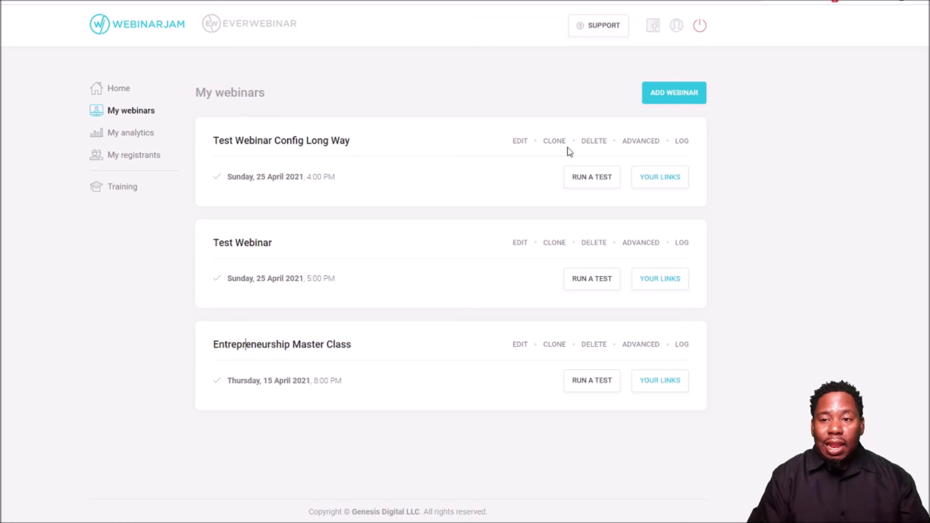
- Review Test Webinar Config Long Way's attendee, presenter and replay links, then open its registration page
click(666, 179)
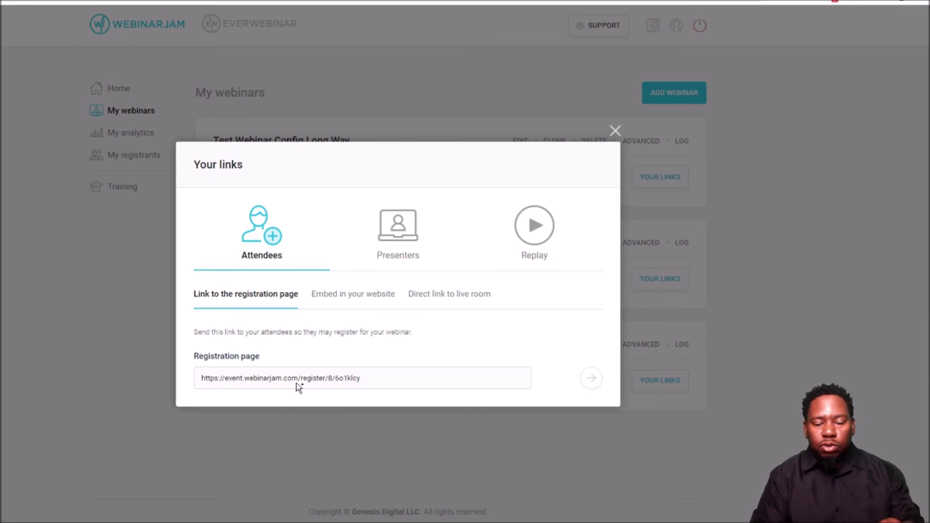
click(388, 244)
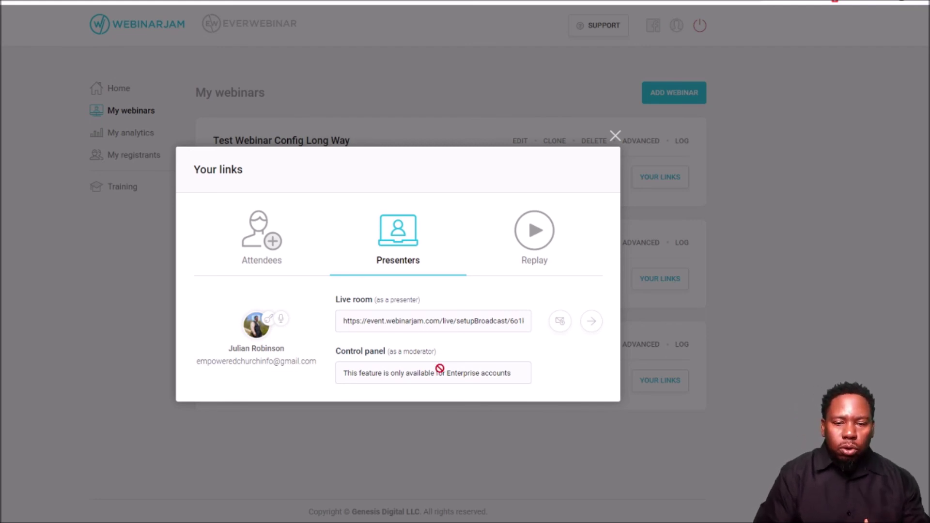
click(542, 243)
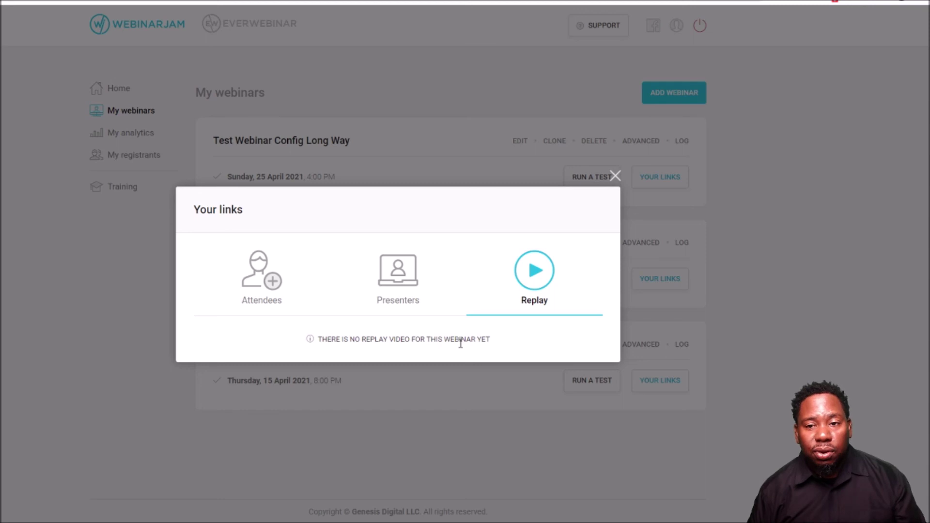
click(250, 290)
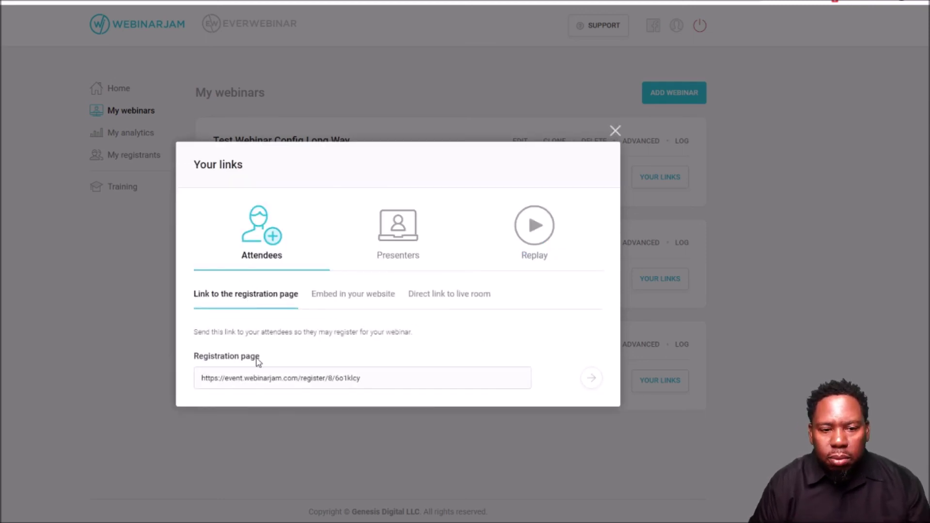
click(592, 379)
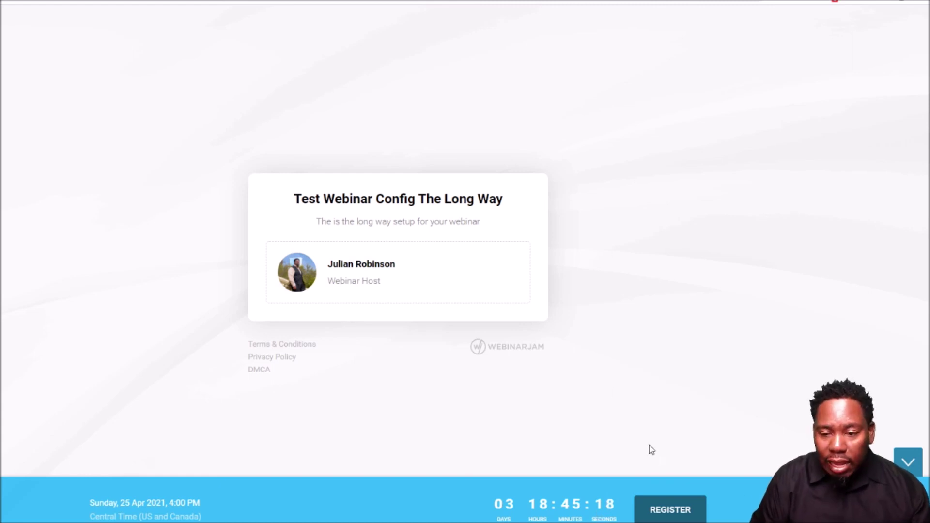
- Register to see the 97 USD checkout, close it, and close the Your links window
click(667, 511)
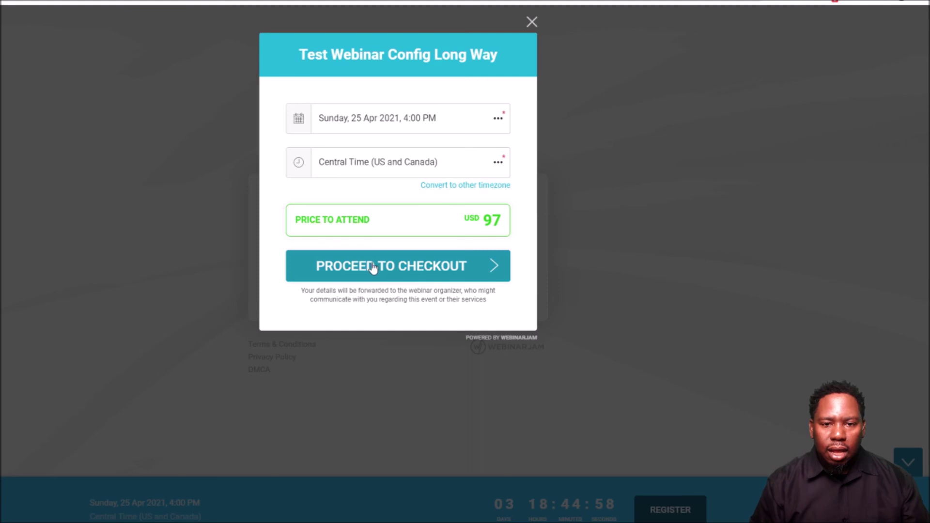
click(410, 268)
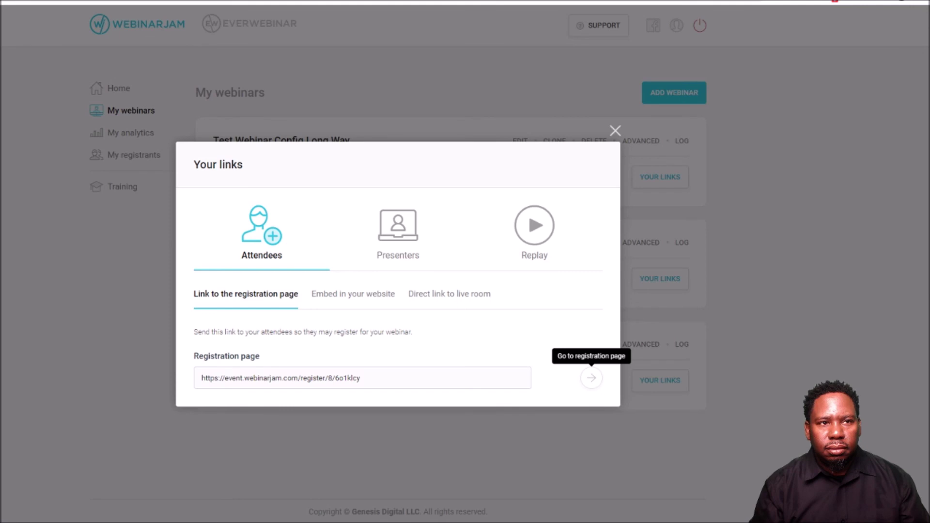
click(615, 130)
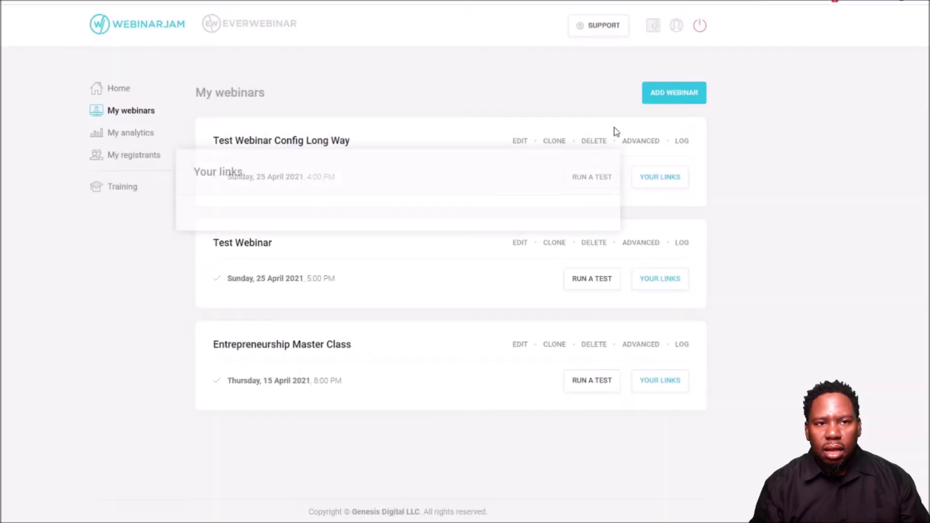
- Return to the account home page via Home in the left sidebar
click(129, 92)
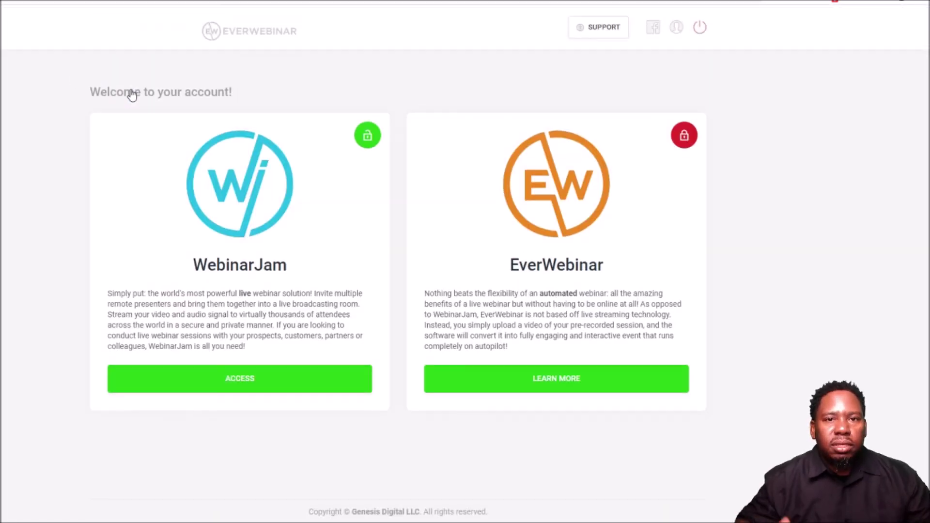